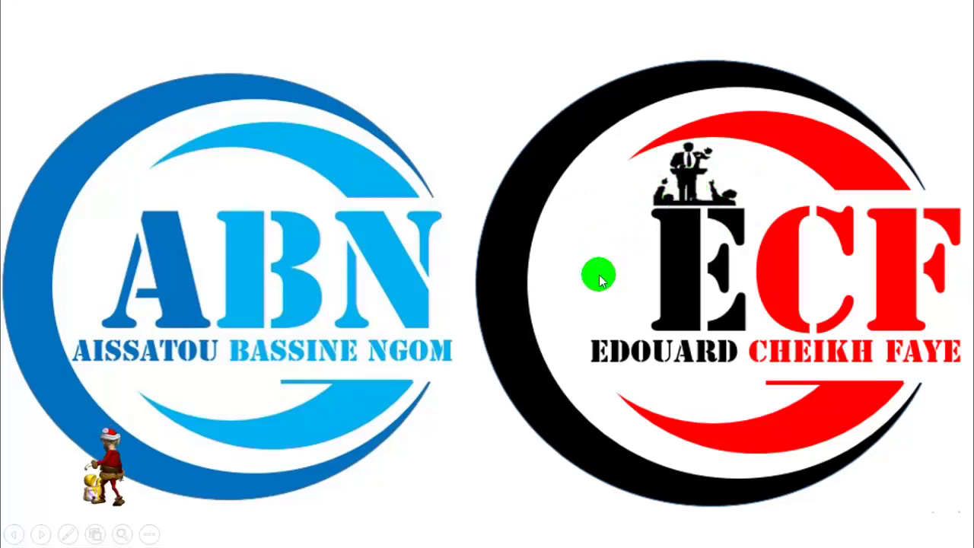
# Advance through the last logo slides to the black 'Fin du diaporama' screen
pyautogui.click(638, 280)
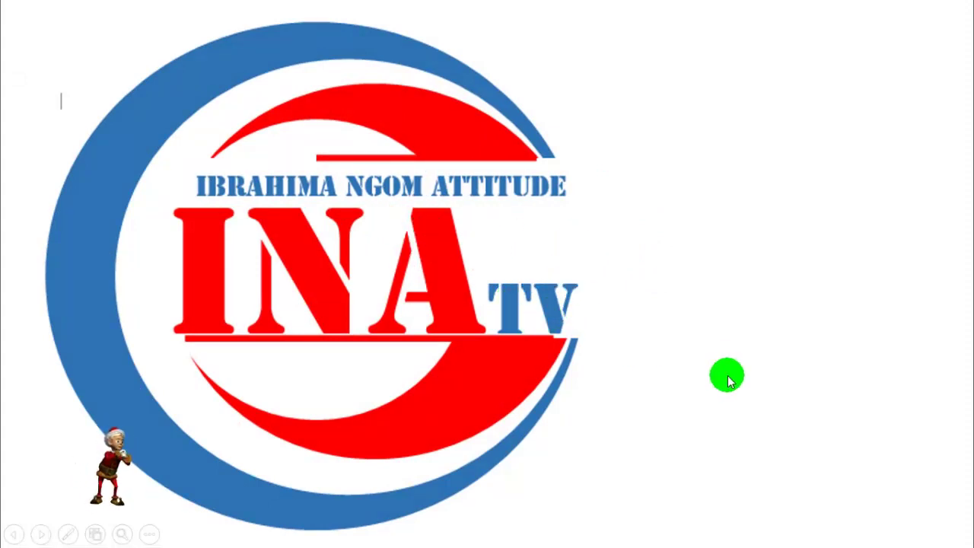
pyautogui.click(728, 377)
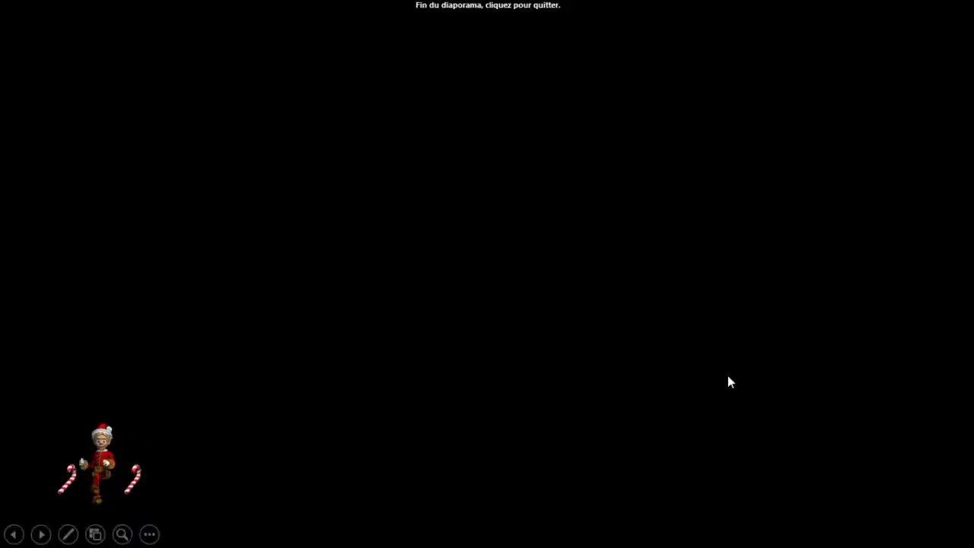
# Exit the finished slideshow and switch to the DAM LOGO document in Word
pyautogui.click(728, 376)
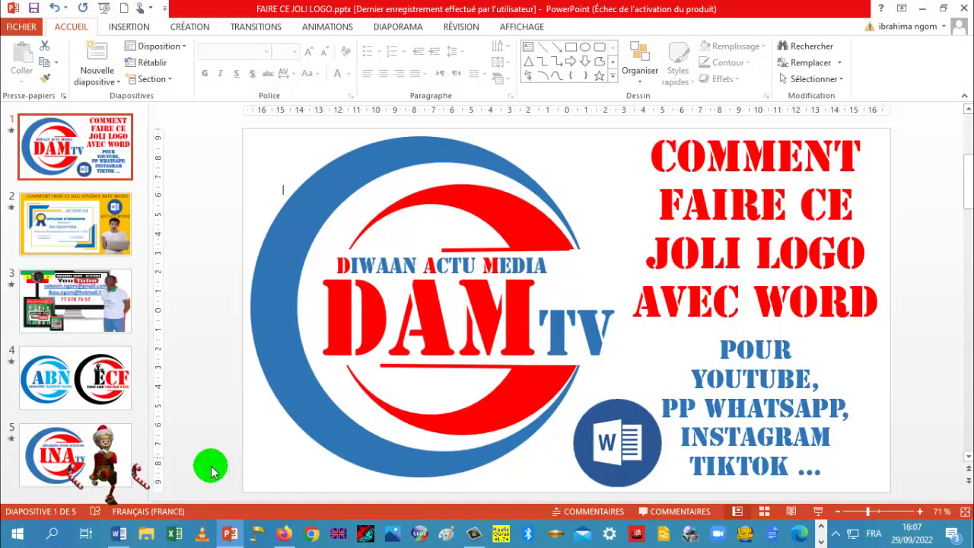
pyautogui.click(119, 535)
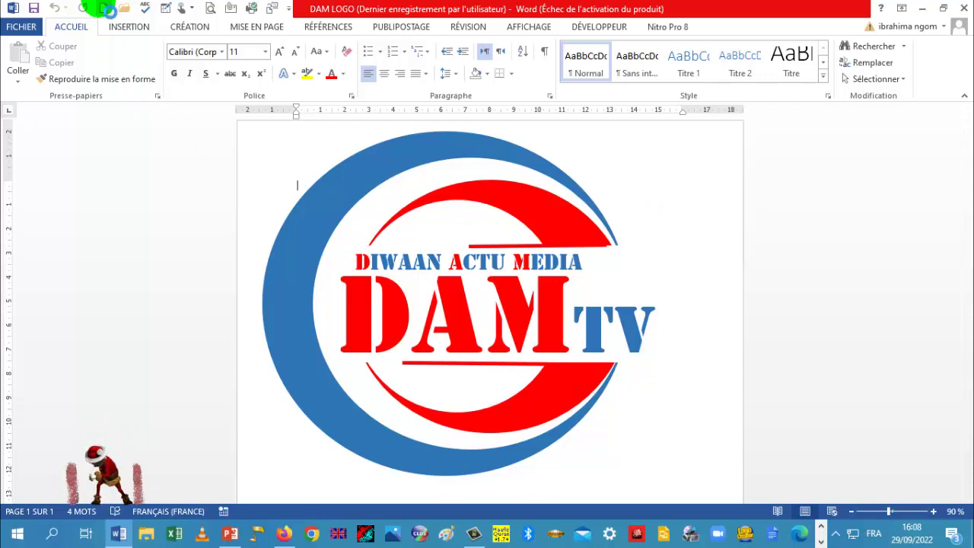
# Create a new blank document, then bring the DAM LOGO document back to the front
pyautogui.click(104, 8)
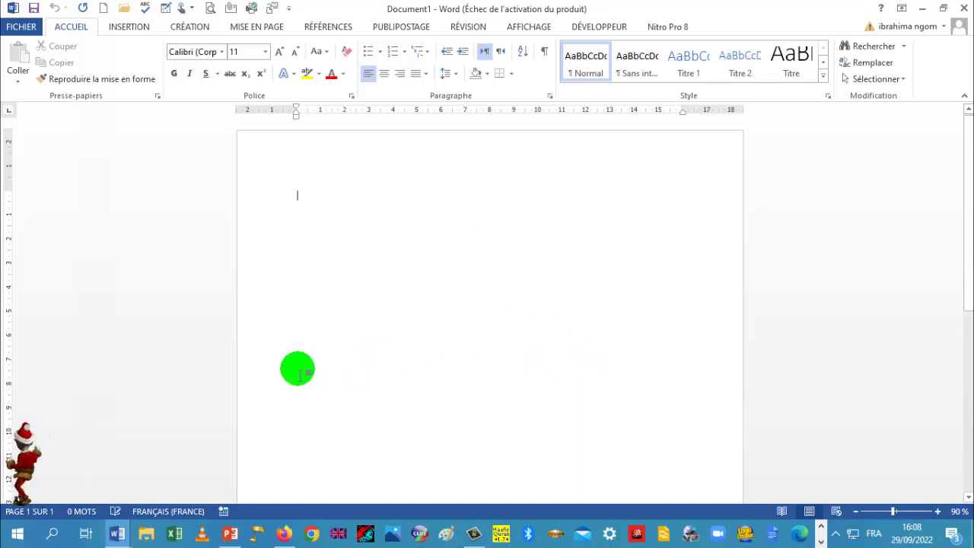
pyautogui.moveTo(119, 526)
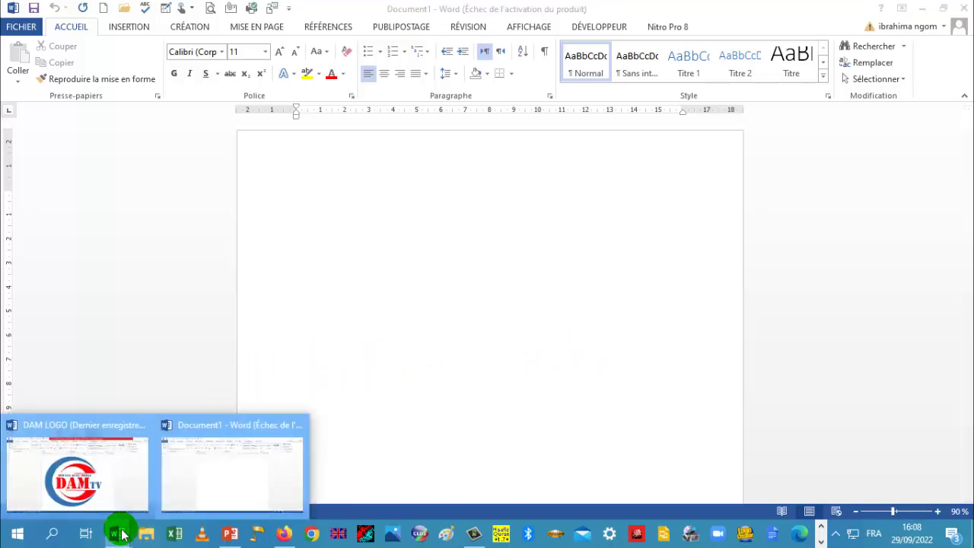
pyautogui.click(89, 482)
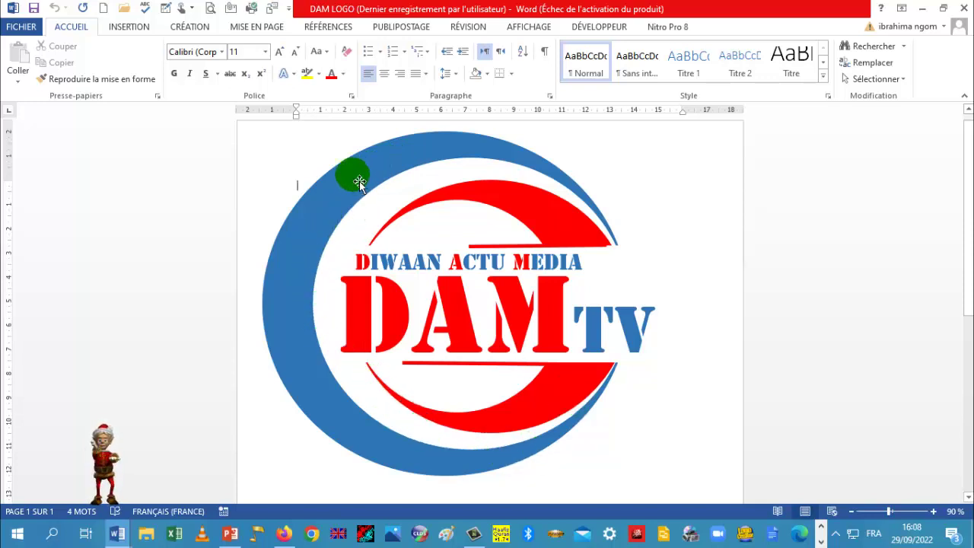
# Inspect the DAM logo's nested shapes, then switch to the blank Document1
pyautogui.click(359, 181)
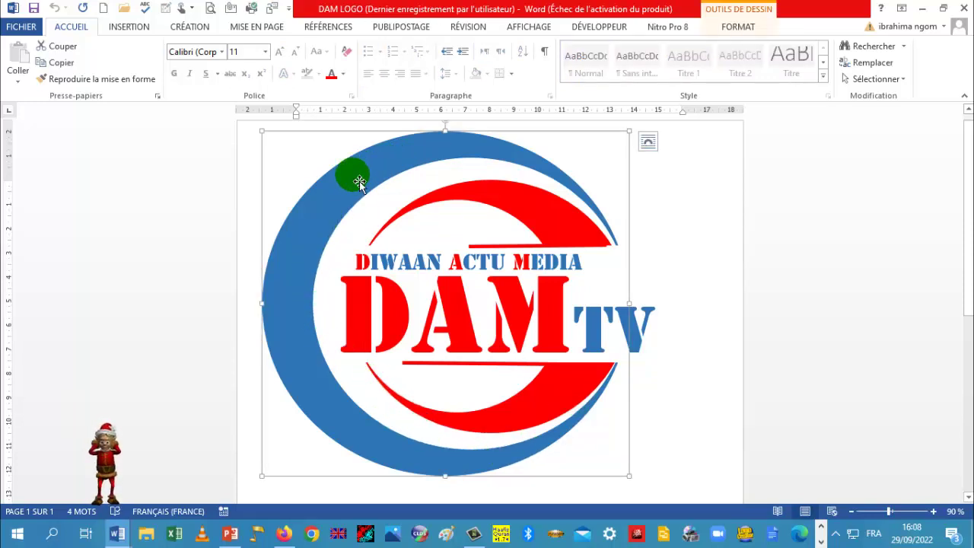
pyautogui.click(392, 205)
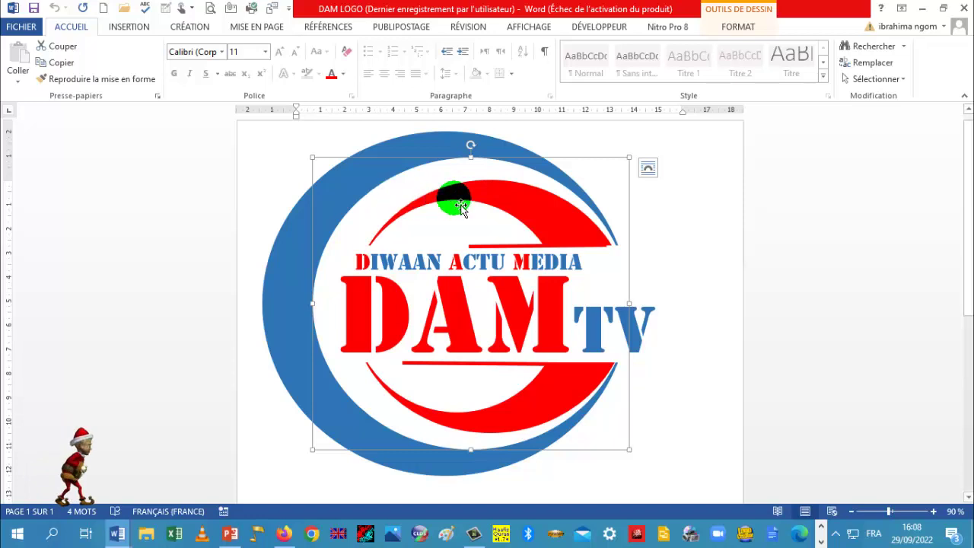
pyautogui.click(536, 208)
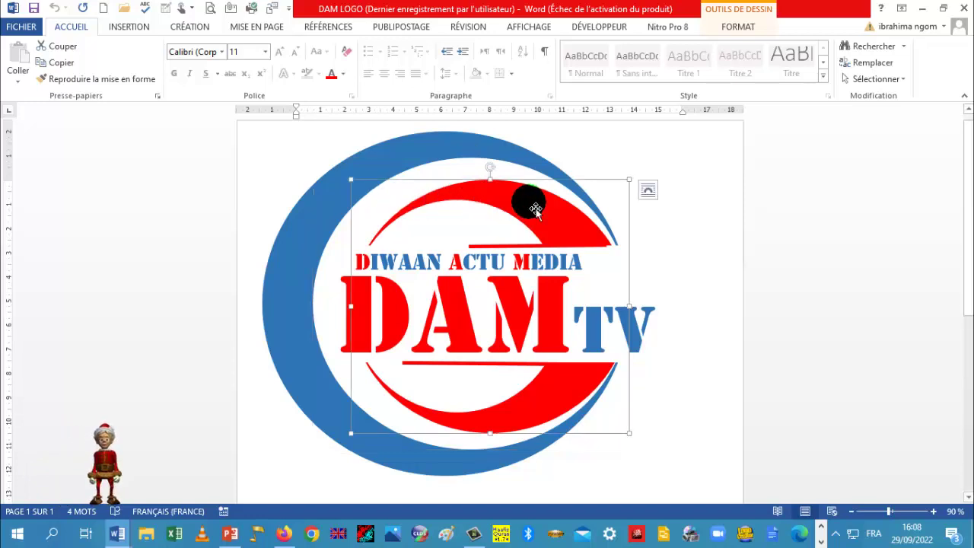
pyautogui.click(461, 232)
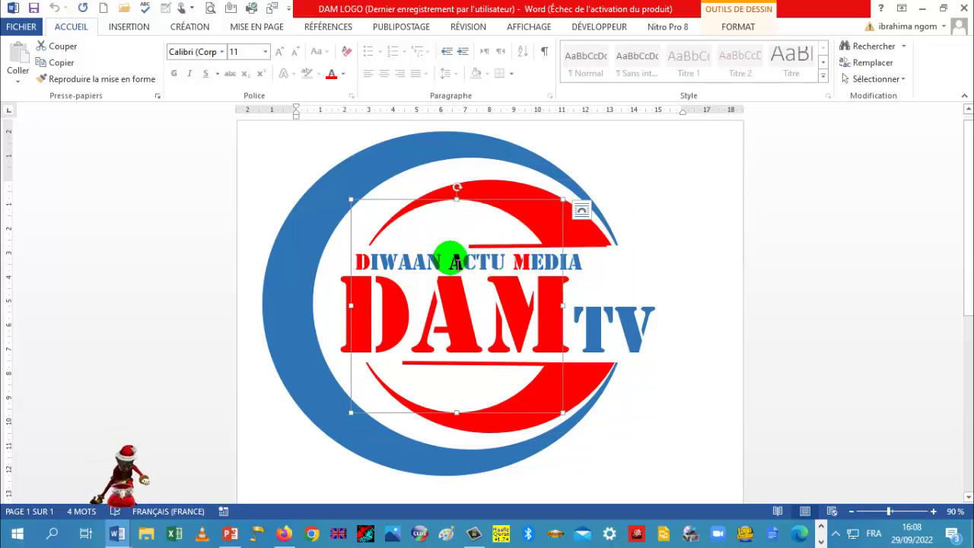
pyautogui.click(118, 535)
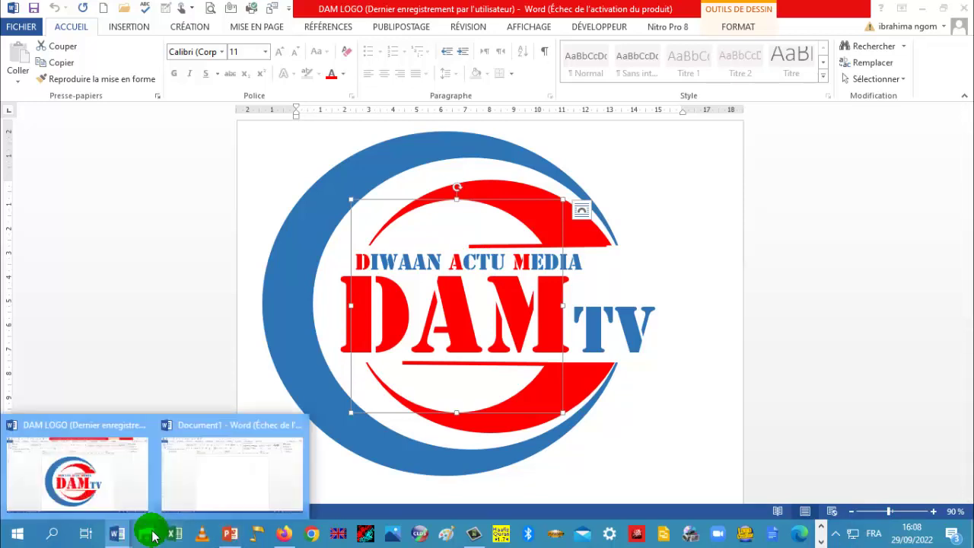
pyautogui.click(204, 490)
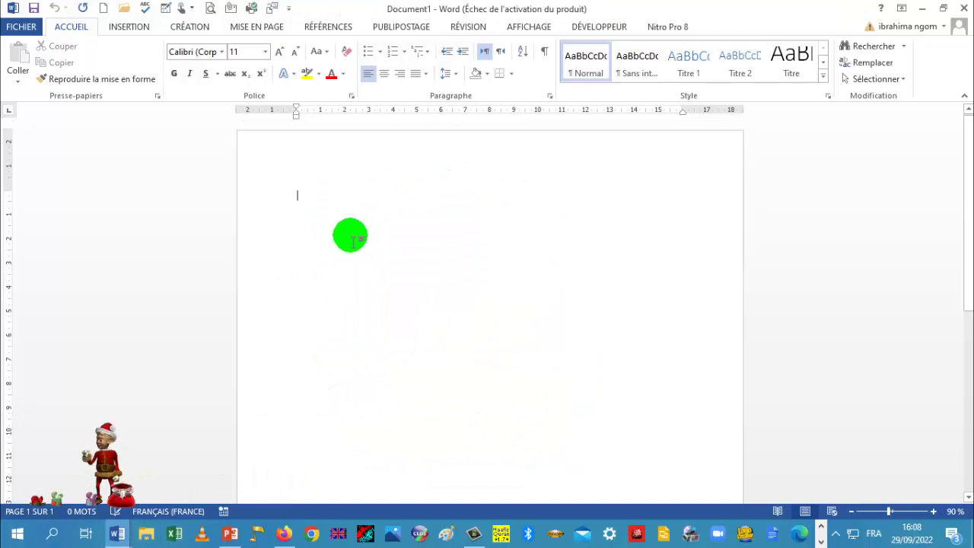
# Draw a large ellipse from the Shapes gallery and enlarge it into a big circle
pyautogui.click(129, 27)
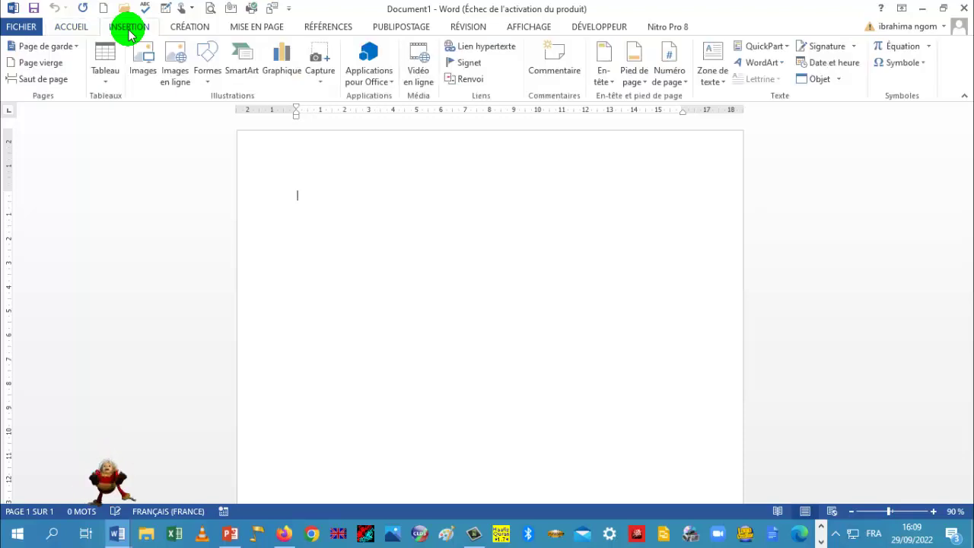
pyautogui.click(210, 84)
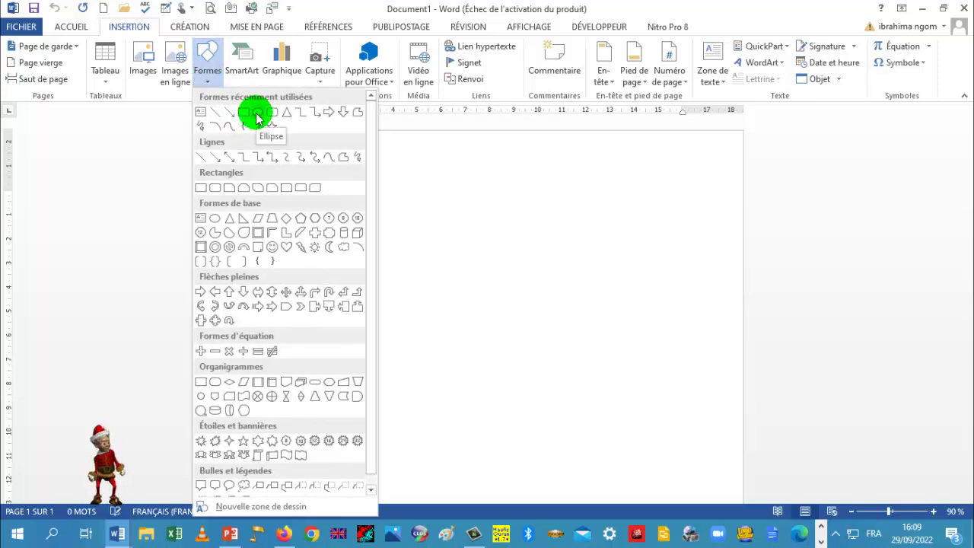
pyautogui.click(257, 115)
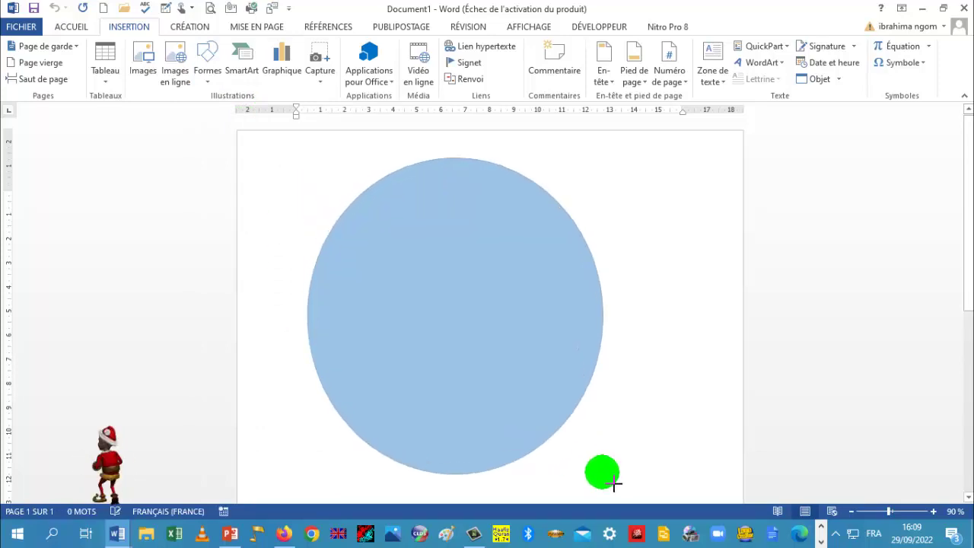
pyautogui.moveTo(307, 157); pyautogui.dragTo(603, 475)
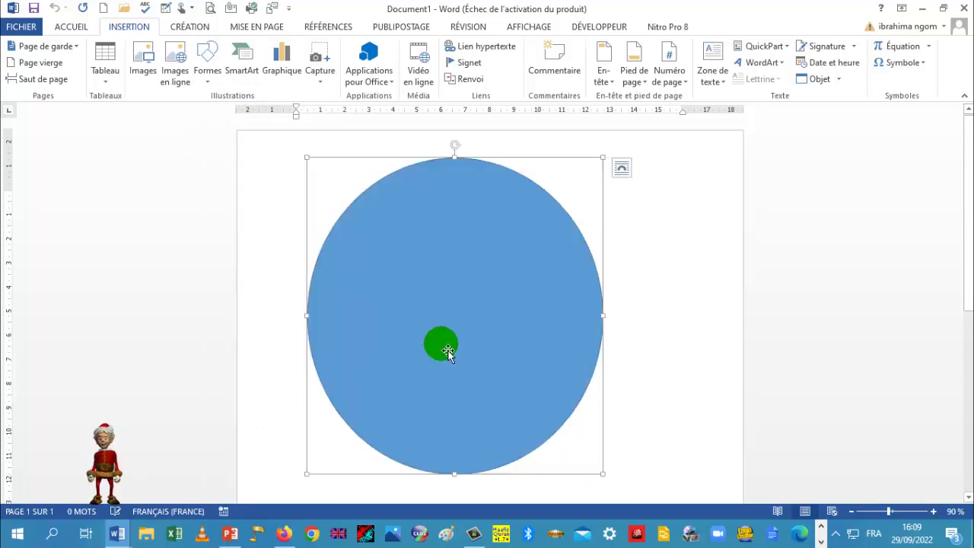
pyautogui.moveTo(421, 344)
pyautogui.mouseDown()
pyautogui.moveTo(432, 343)
pyautogui.moveTo(419, 327)
pyautogui.mouseUp()
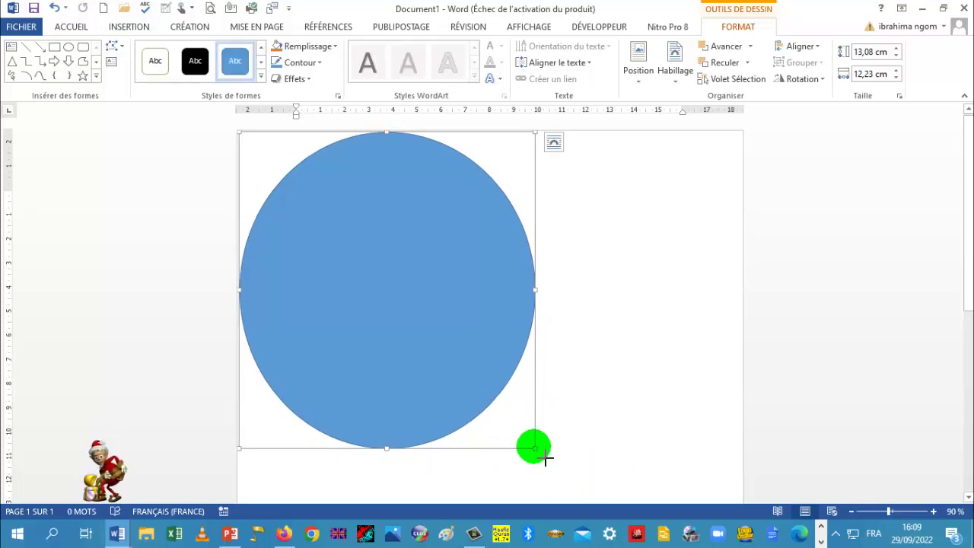
pyautogui.moveTo(535, 449)
pyautogui.mouseDown()
pyautogui.moveTo(597, 481)
pyautogui.moveTo(576, 452)
pyautogui.mouseUp()
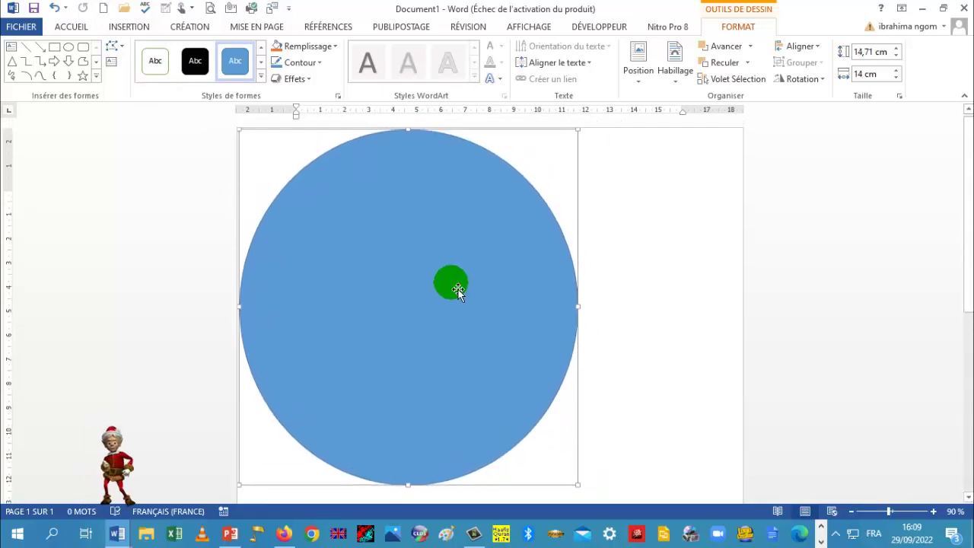
# Widen the circle slightly to about 14.71 × 14 cm, then bring up the DAM LOGO document
pyautogui.click(689, 335)
pyautogui.click(582, 316)
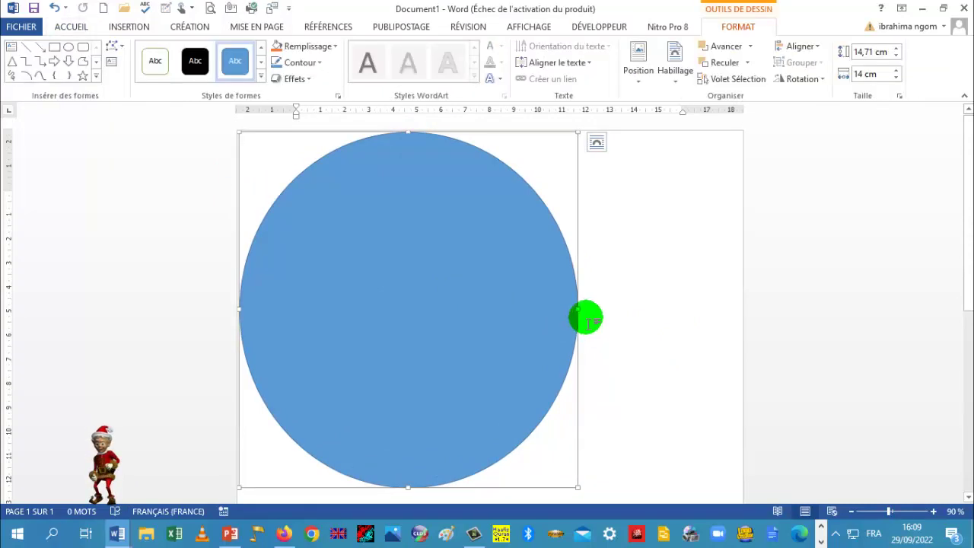
pyautogui.moveTo(578, 308); pyautogui.dragTo(609, 320)
pyautogui.click(628, 347)
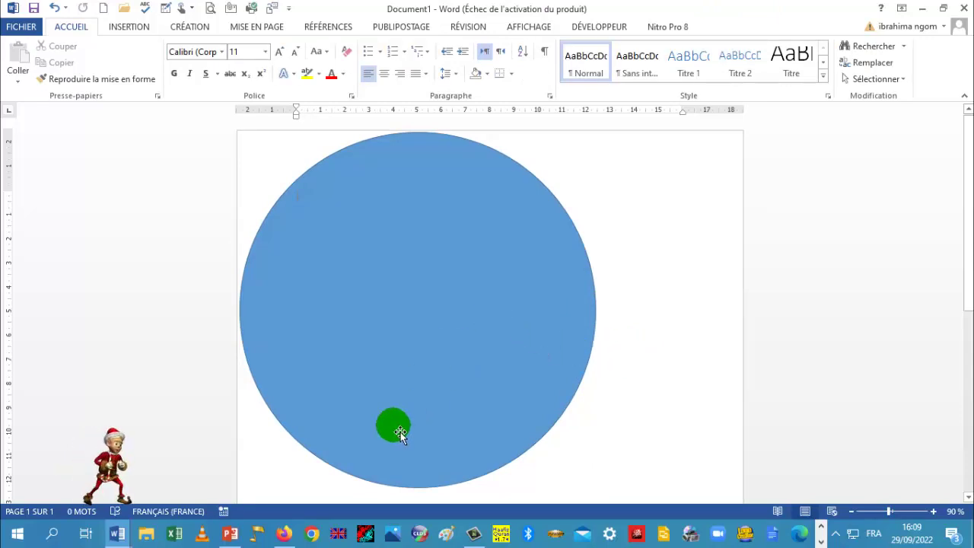
pyautogui.moveTo(126, 538)
pyautogui.click(106, 476)
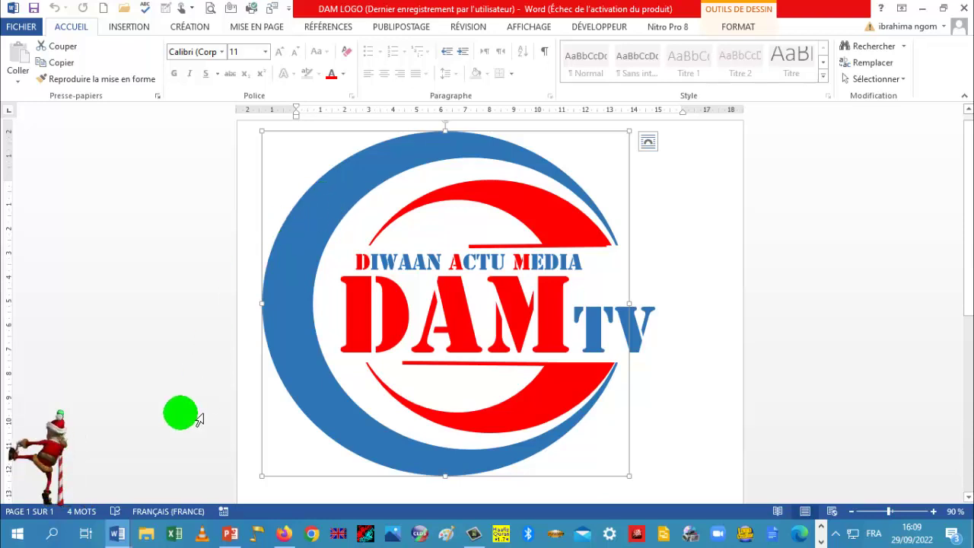
# Return to Document1 and fill the large circle with a darker blue
pyautogui.moveTo(118, 535)
pyautogui.click(220, 500)
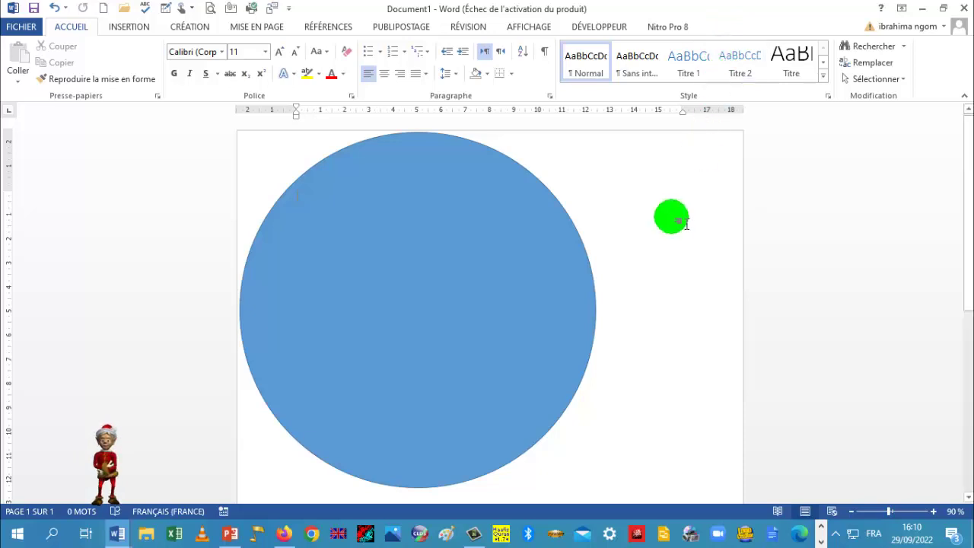
pyautogui.click(431, 268)
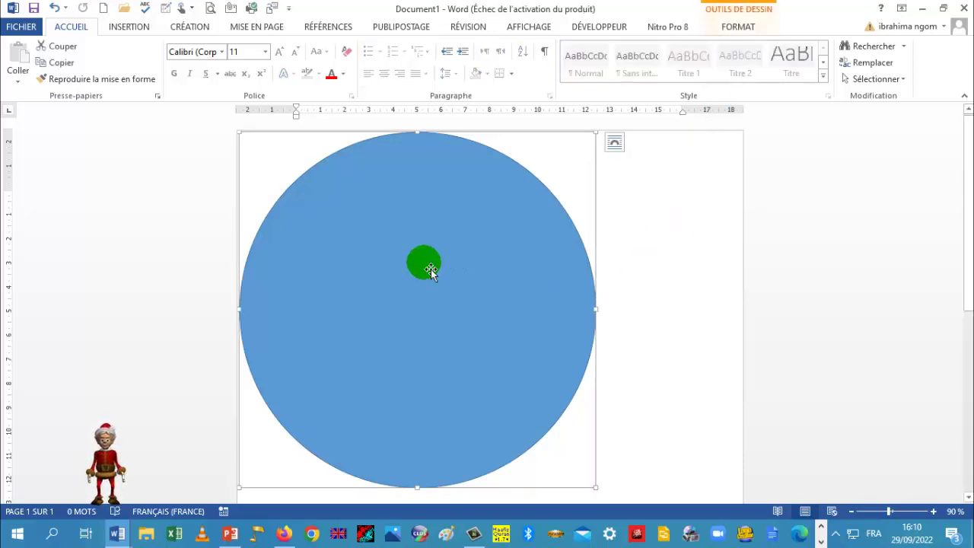
pyautogui.click(724, 30)
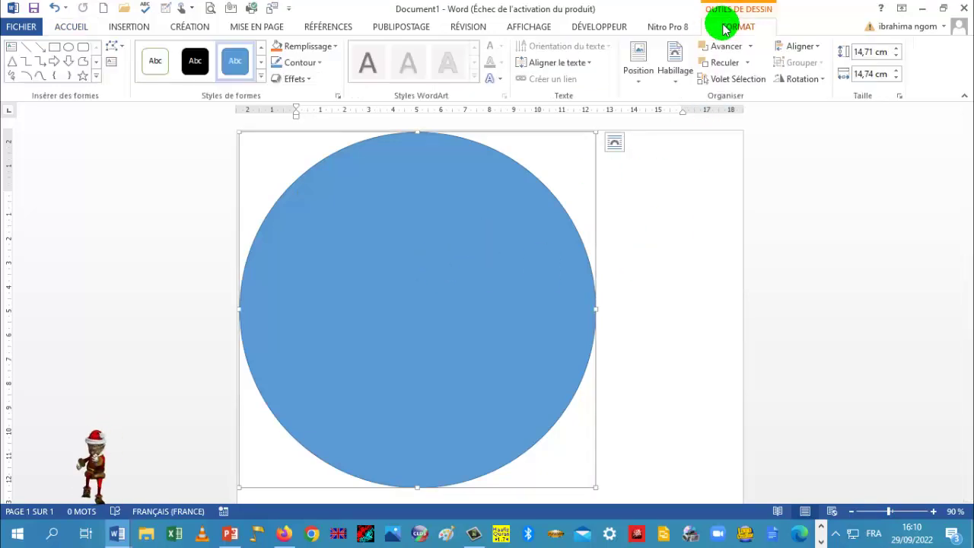
pyautogui.click(296, 47)
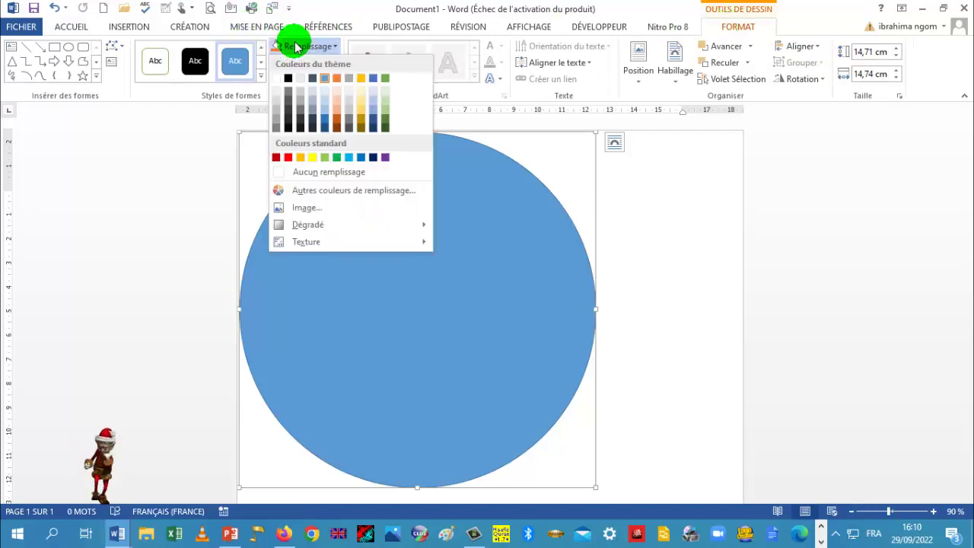
pyautogui.click(325, 120)
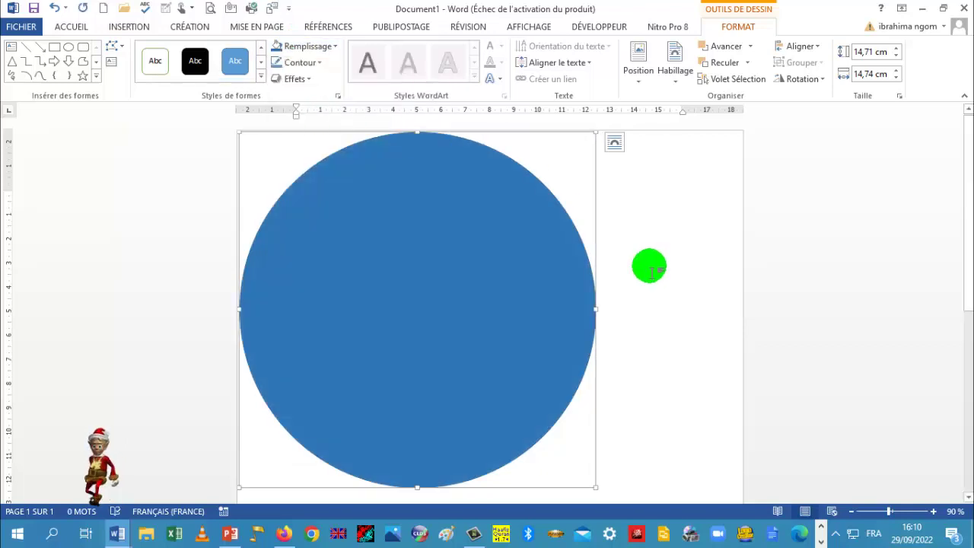
pyautogui.click(652, 280)
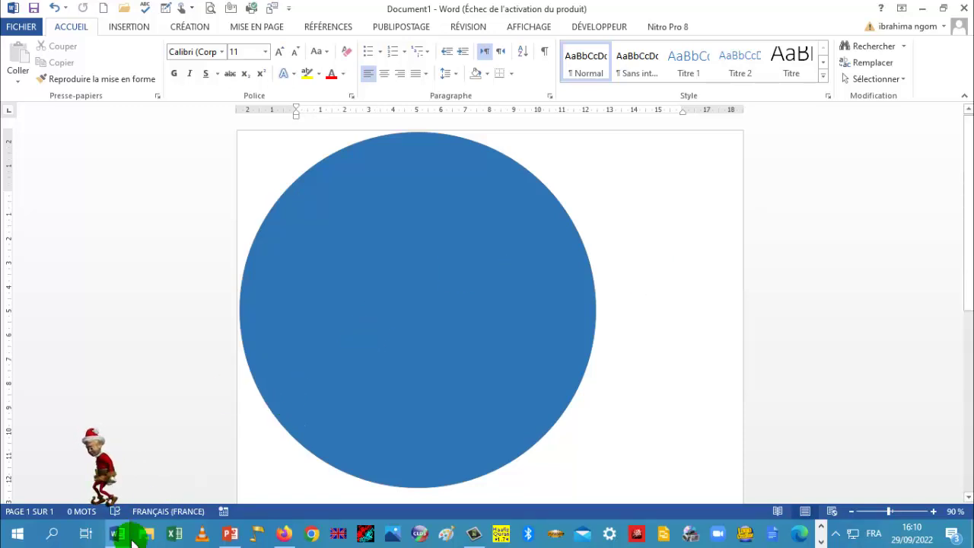
# Compare the circle with the DAM LOGO document, then return to Document1
pyautogui.moveTo(121, 535)
pyautogui.click(110, 494)
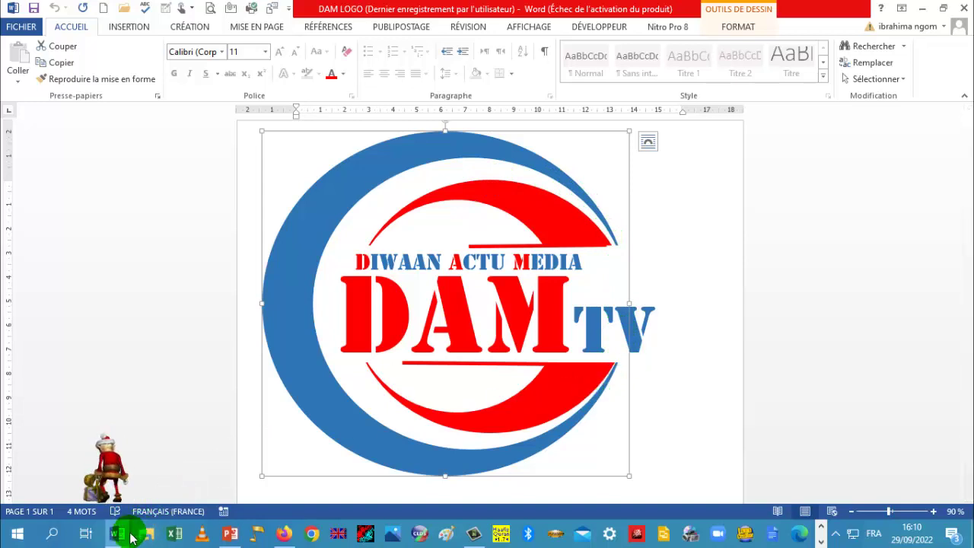
pyautogui.moveTo(130, 533)
pyautogui.click(215, 478)
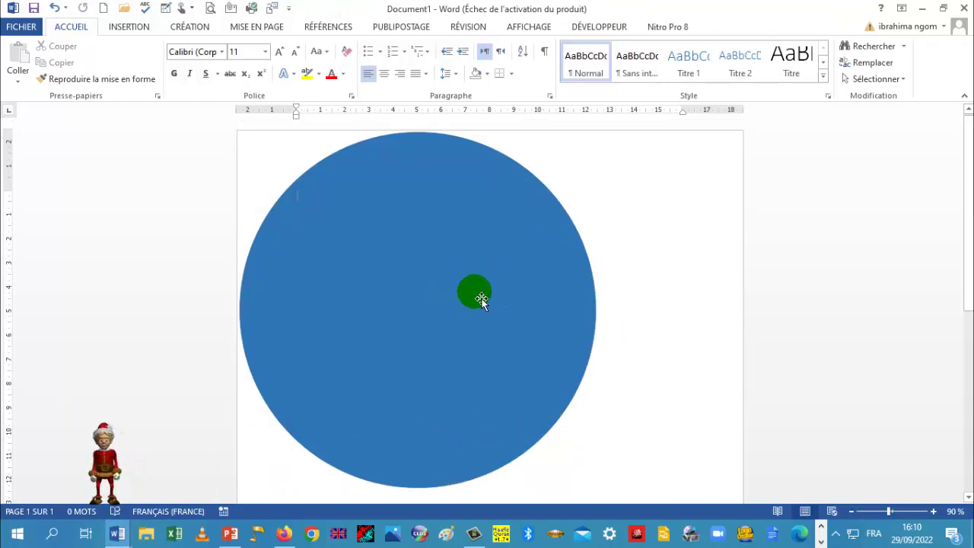
# Draw a second ellipse over the blue circle, enlarged to about 11.37 × 11.84 cm against its right edge
pyautogui.click(133, 23)
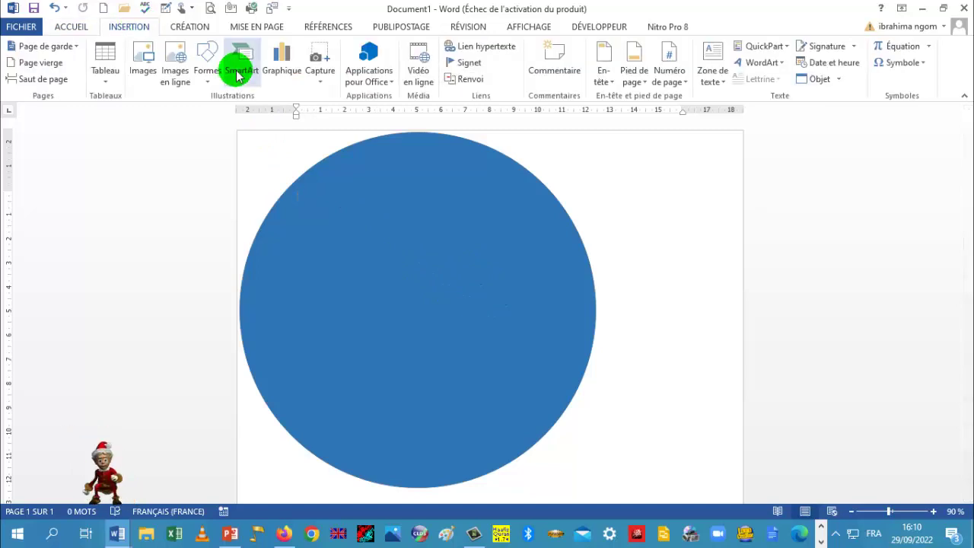
pyautogui.click(206, 72)
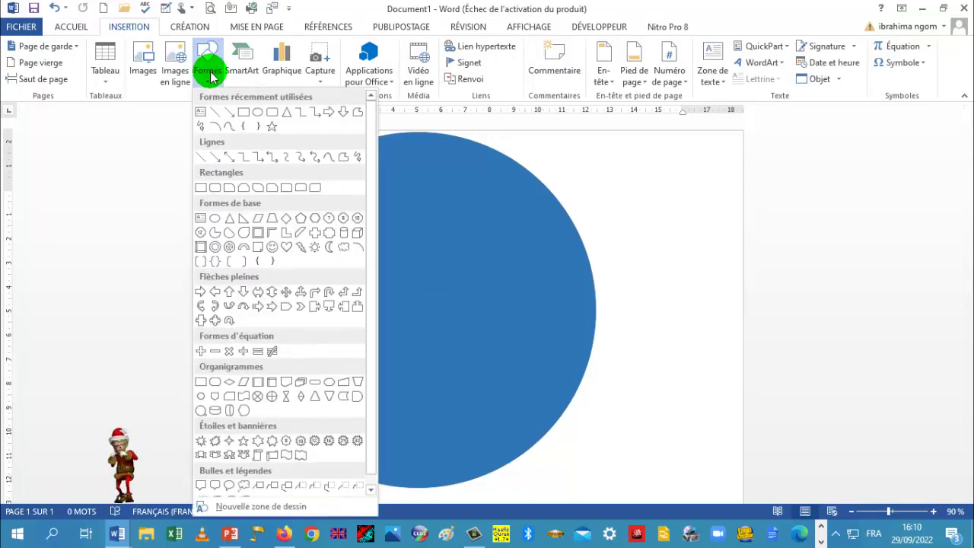
pyautogui.click(259, 122)
pyautogui.moveTo(389, 219)
pyautogui.mouseDown()
pyautogui.moveTo(542, 395)
pyautogui.moveTo(603, 417)
pyautogui.mouseUp()
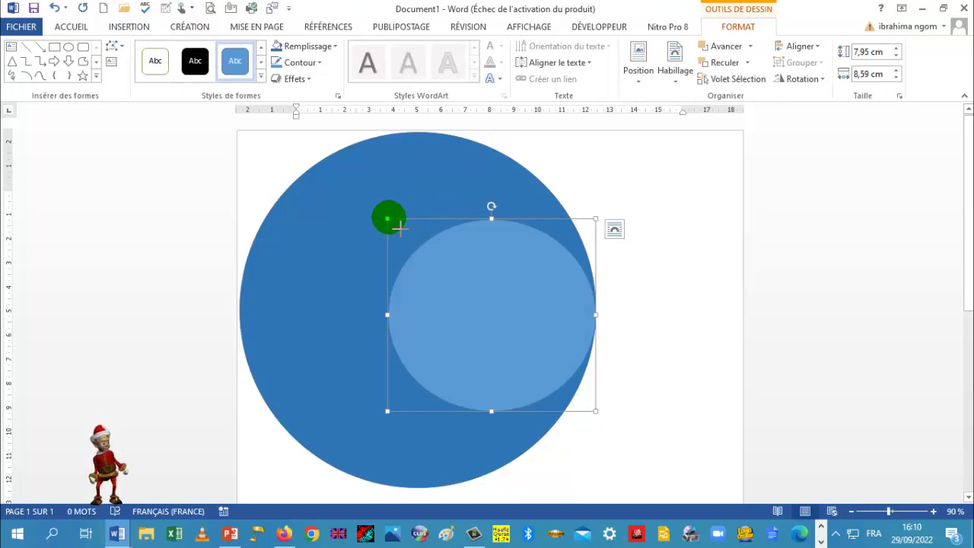
pyautogui.moveTo(399, 227); pyautogui.dragTo(352, 178)
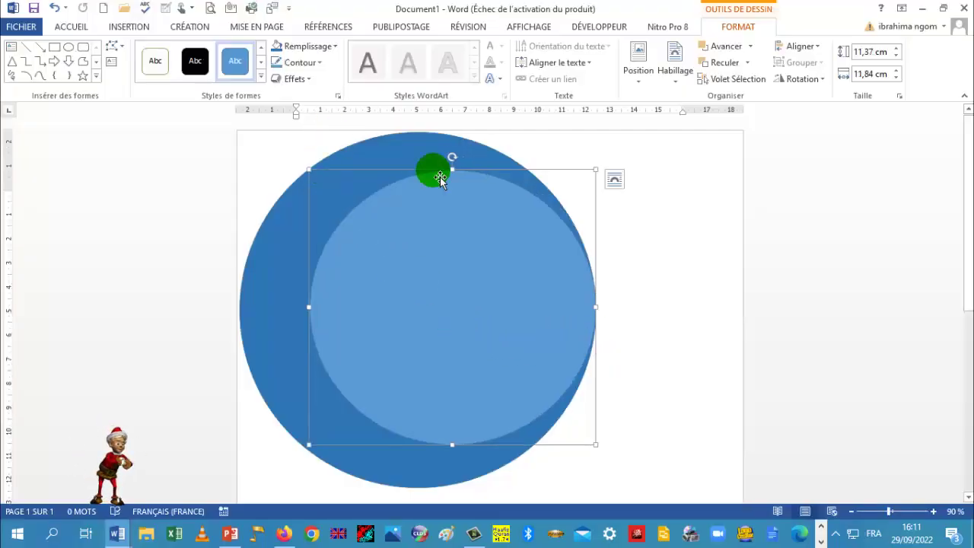
pyautogui.click(655, 306)
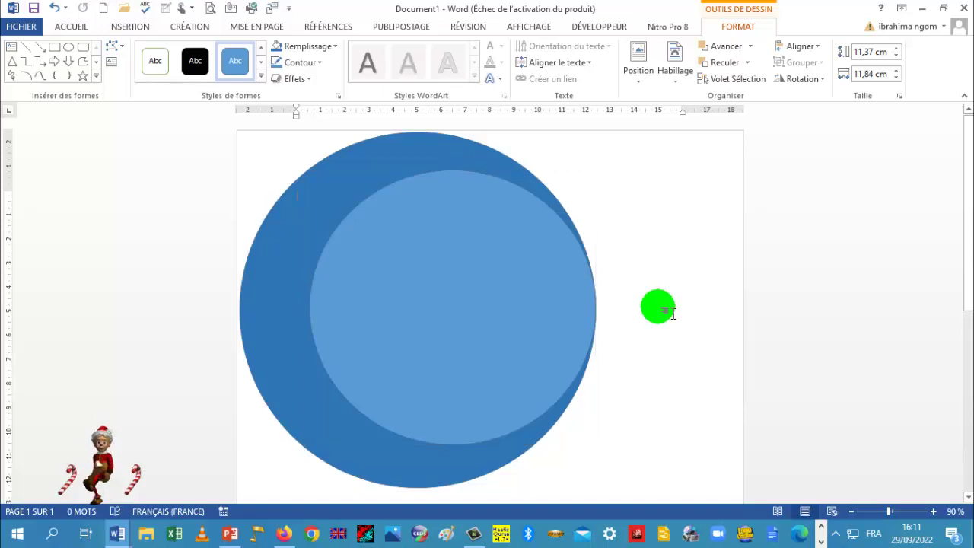
pyautogui.click(488, 296)
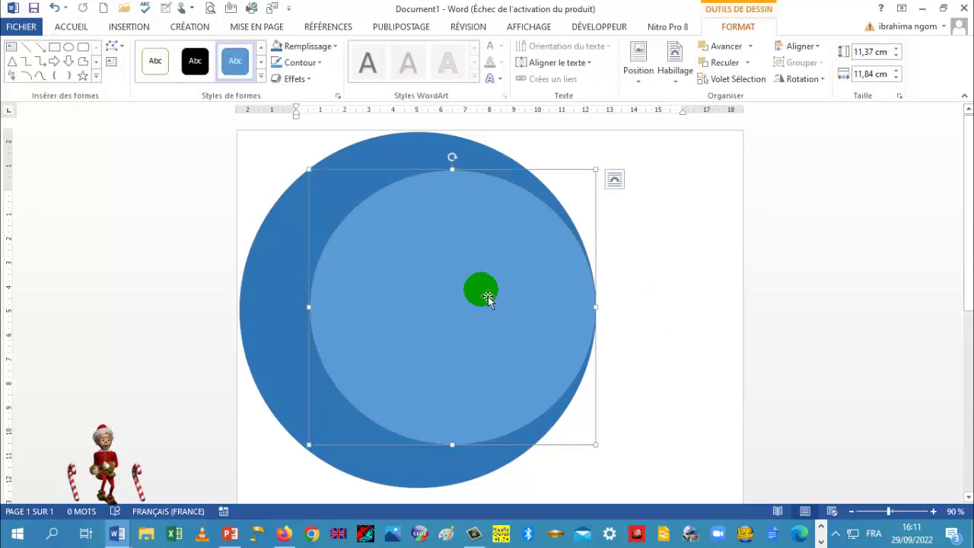
# Fill the inner ellipse white and enlarge it to about 11.96 × 12.4 cm
pyautogui.click(306, 46)
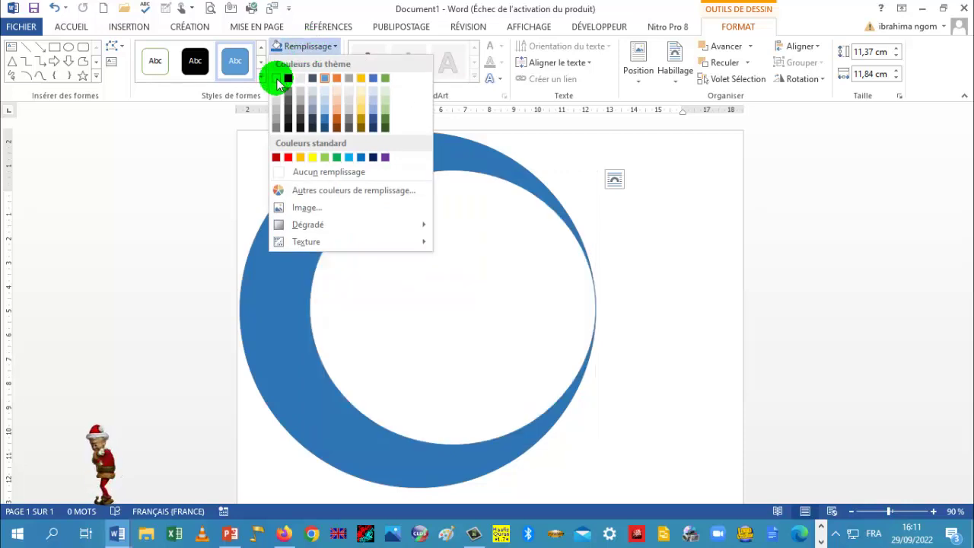
pyautogui.click(275, 78)
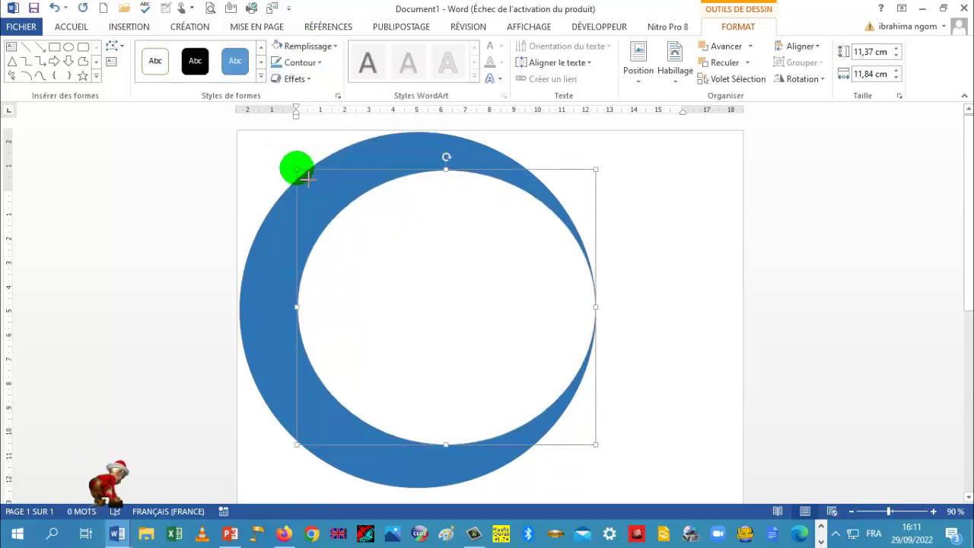
pyautogui.moveTo(308, 171); pyautogui.dragTo(295, 164)
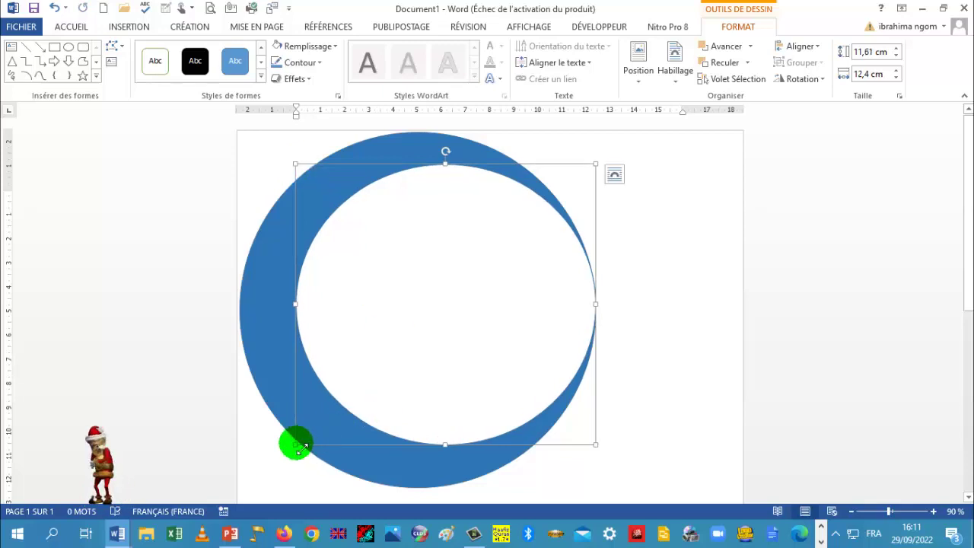
pyautogui.moveTo(307, 455); pyautogui.dragTo(306, 465)
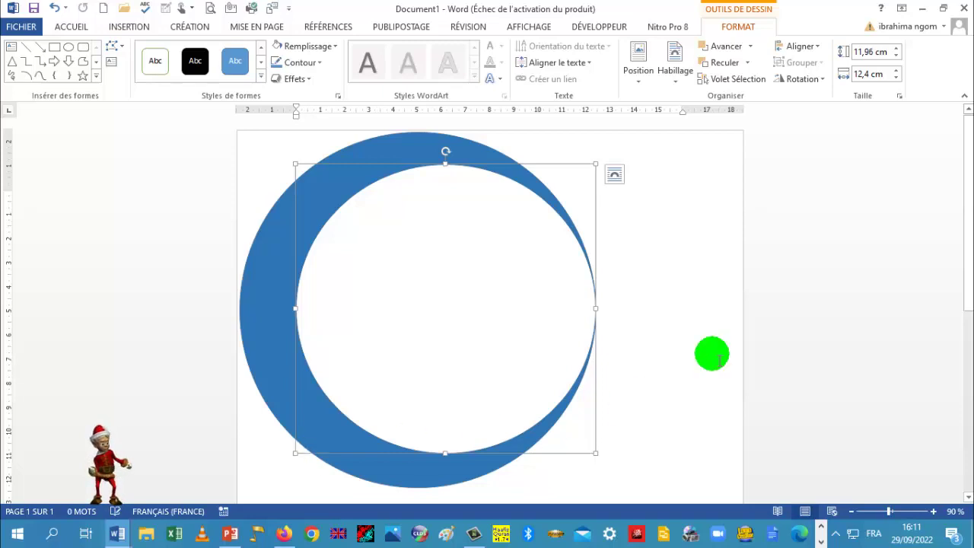
pyautogui.click(682, 314)
pyautogui.click(587, 303)
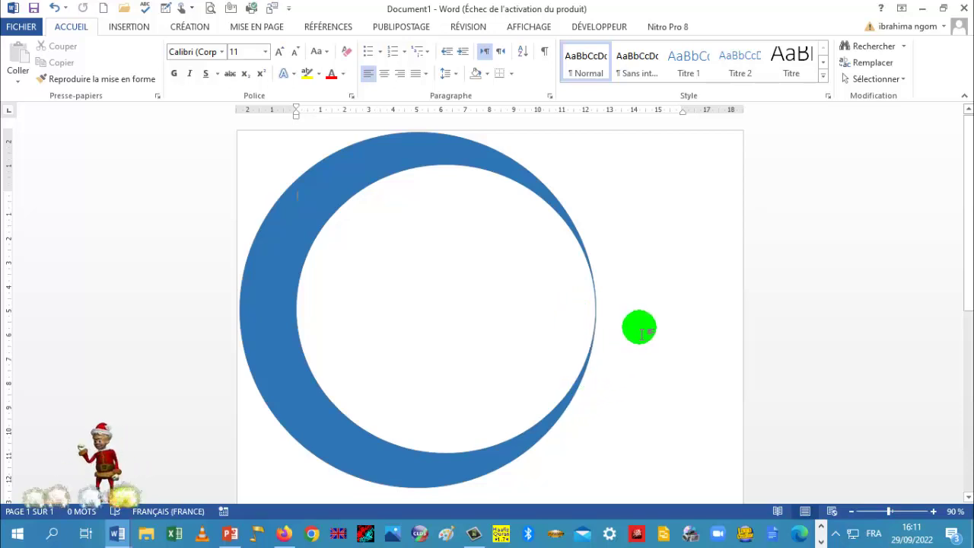
# Check the blue crescent against the reference picture in the DAM LOGO document
pyautogui.click(558, 203)
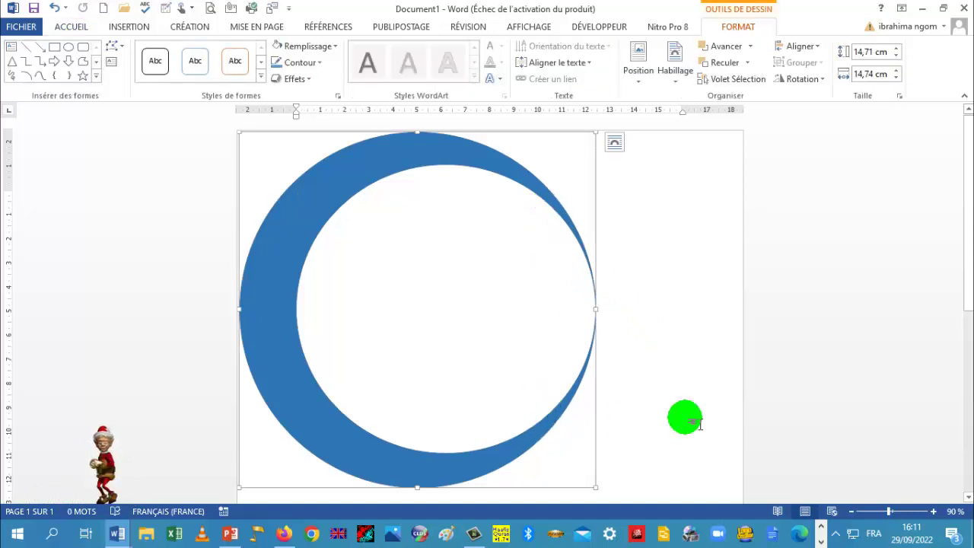
pyautogui.click(723, 362)
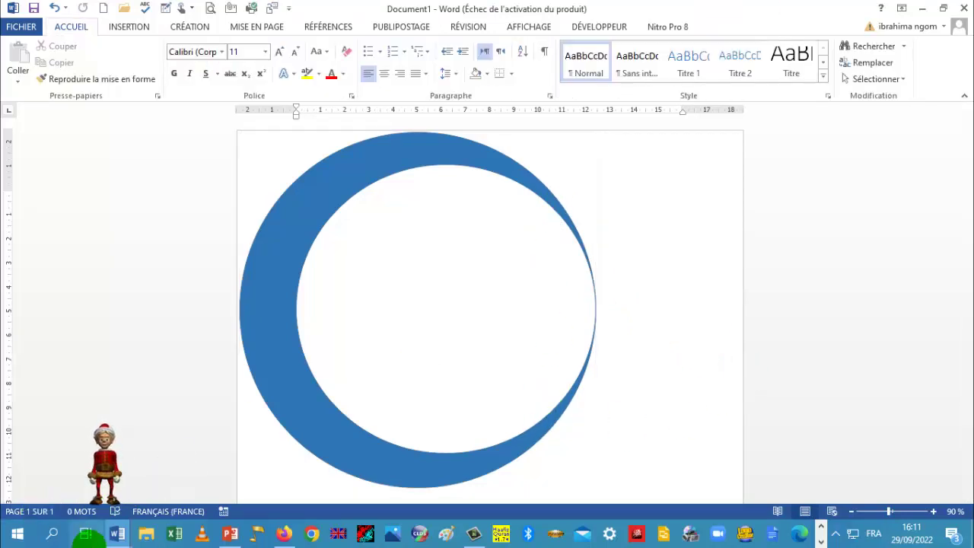
pyautogui.click(115, 536)
pyautogui.click(137, 430)
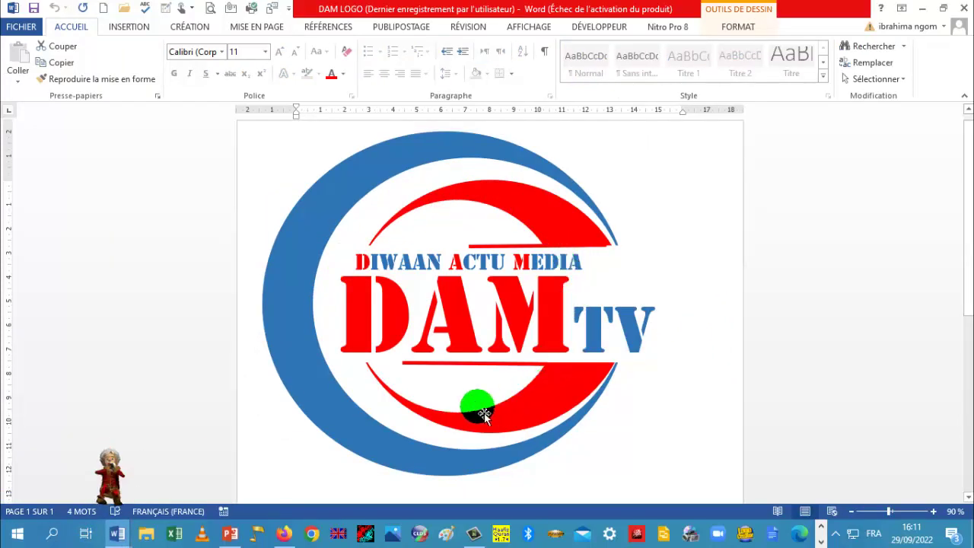
pyautogui.click(303, 442)
pyautogui.click(118, 532)
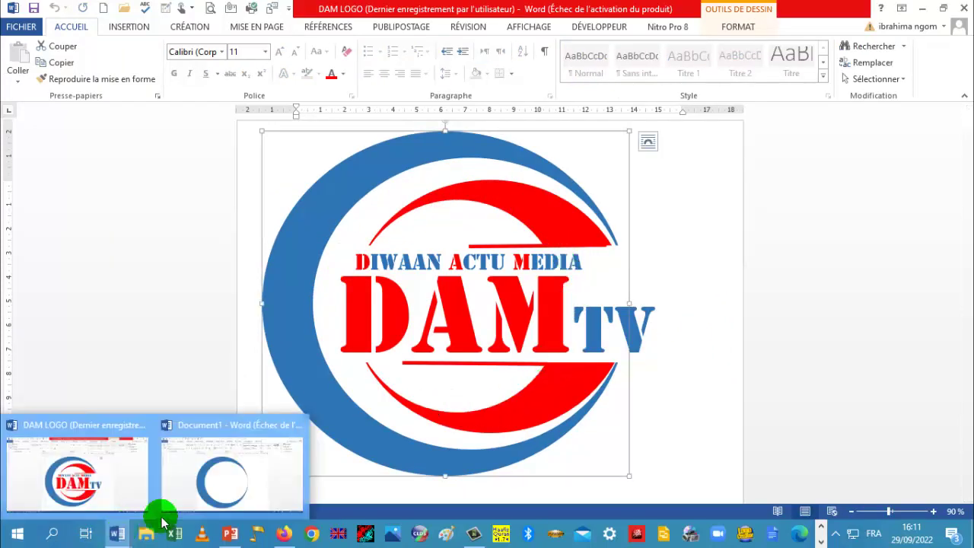
pyautogui.click(195, 478)
pyautogui.click(128, 27)
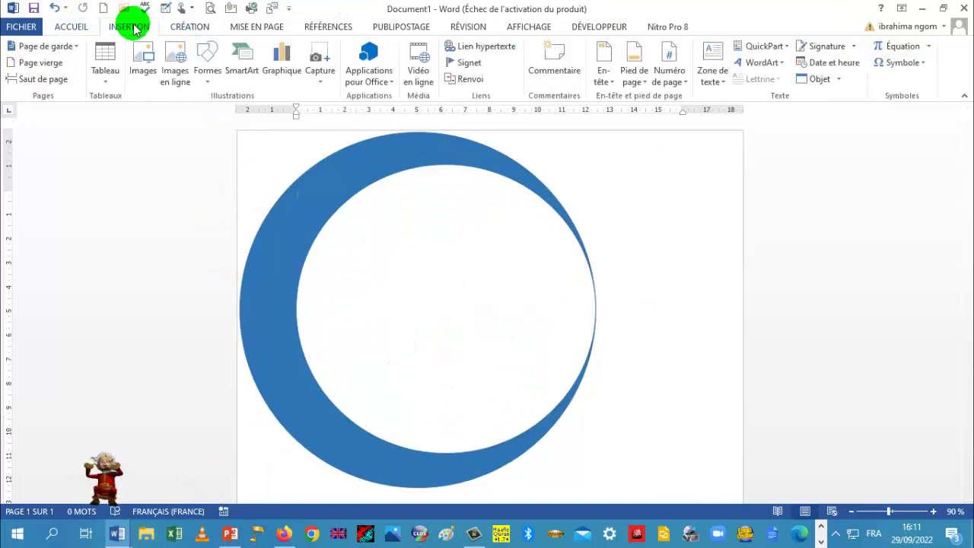
pyautogui.click(205, 74)
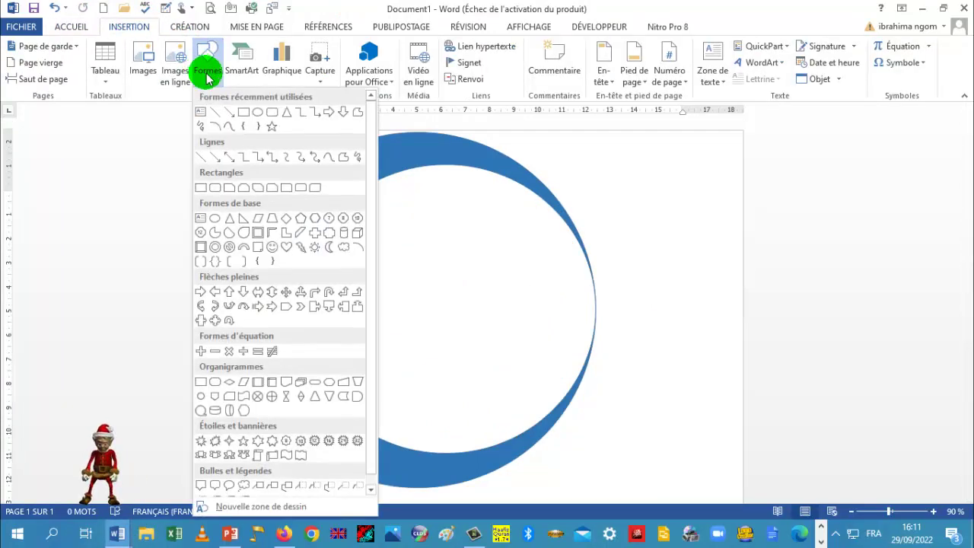
# Draw a circle in the white area, sized 10.16 × 10.48 cm against the ring's right edge
pyautogui.click(259, 114)
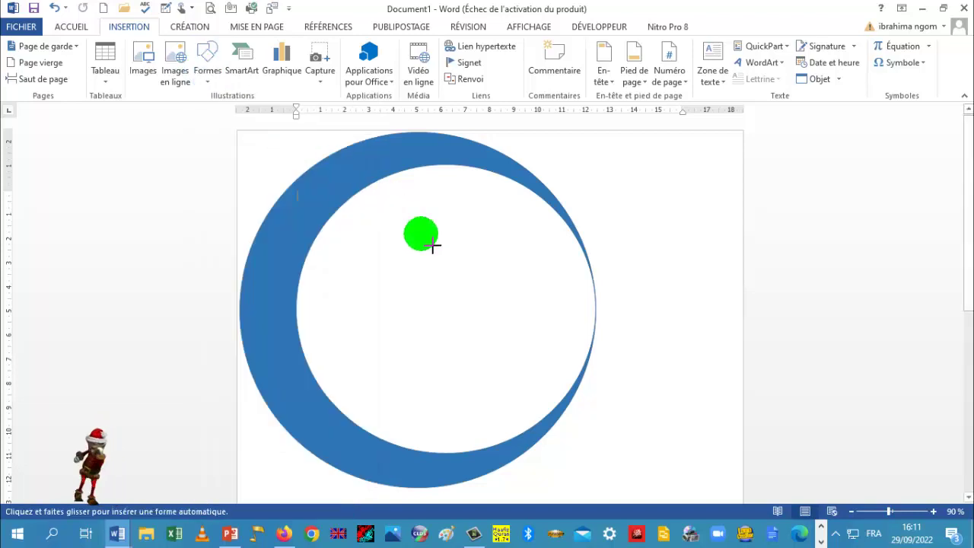
pyautogui.moveTo(414, 223)
pyautogui.mouseDown()
pyautogui.moveTo(543, 384)
pyautogui.moveTo(602, 411)
pyautogui.mouseUp()
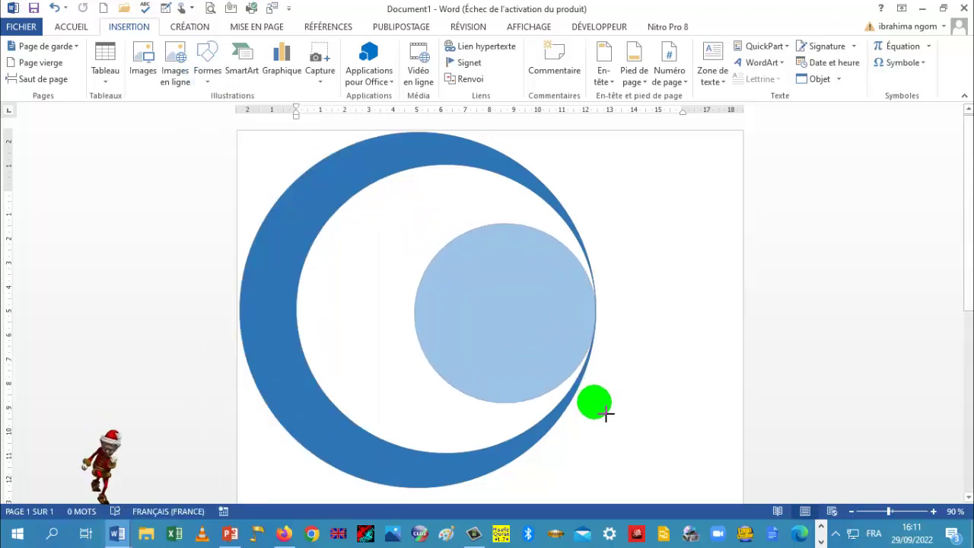
pyautogui.moveTo(601, 412); pyautogui.dragTo(596, 401)
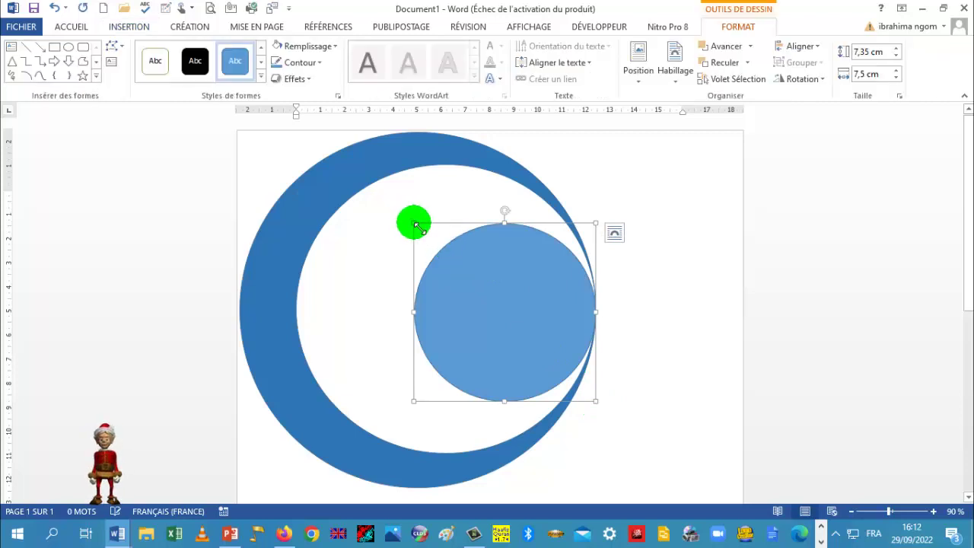
pyautogui.moveTo(415, 224); pyautogui.dragTo(378, 226)
pyautogui.click(388, 401)
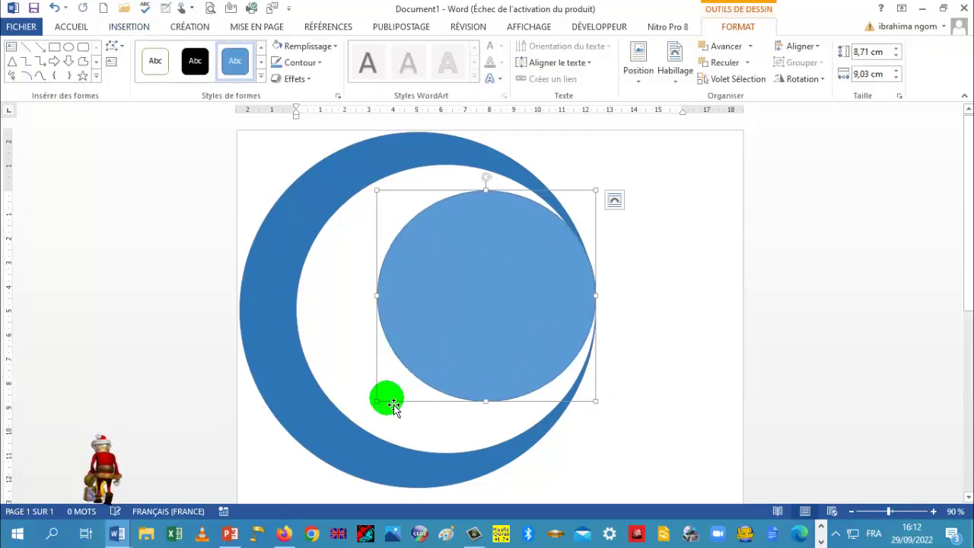
pyautogui.moveTo(380, 405)
pyautogui.mouseDown()
pyautogui.moveTo(366, 447)
pyautogui.moveTo(352, 447)
pyautogui.mouseUp()
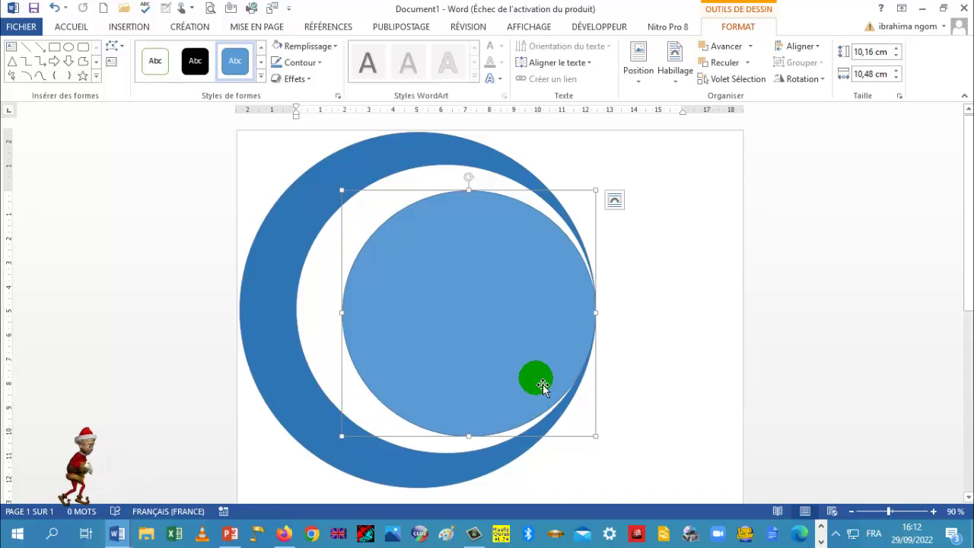
pyautogui.moveTo(543, 384); pyautogui.dragTo(542, 385)
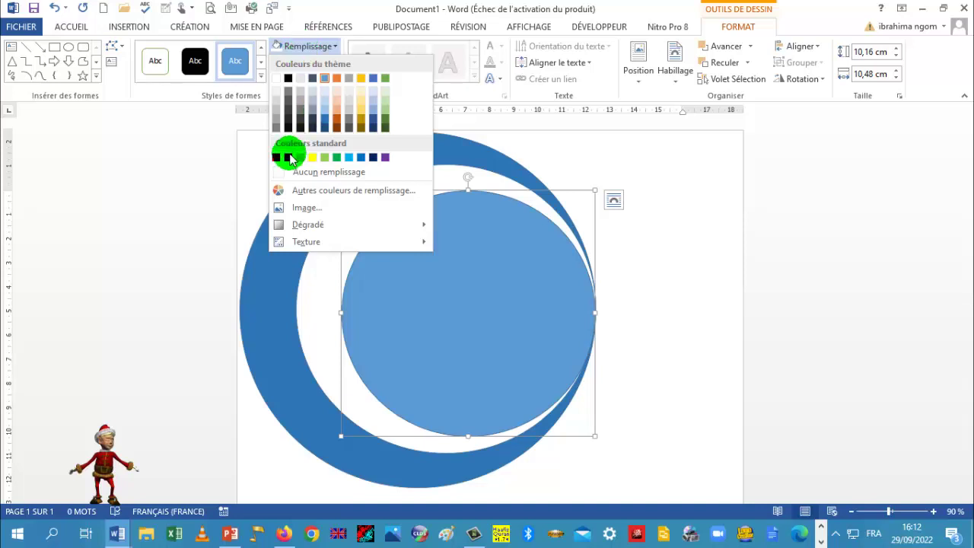
# Fill the new circle red and compare it with the DAM LOGO reference
pyautogui.click(288, 157)
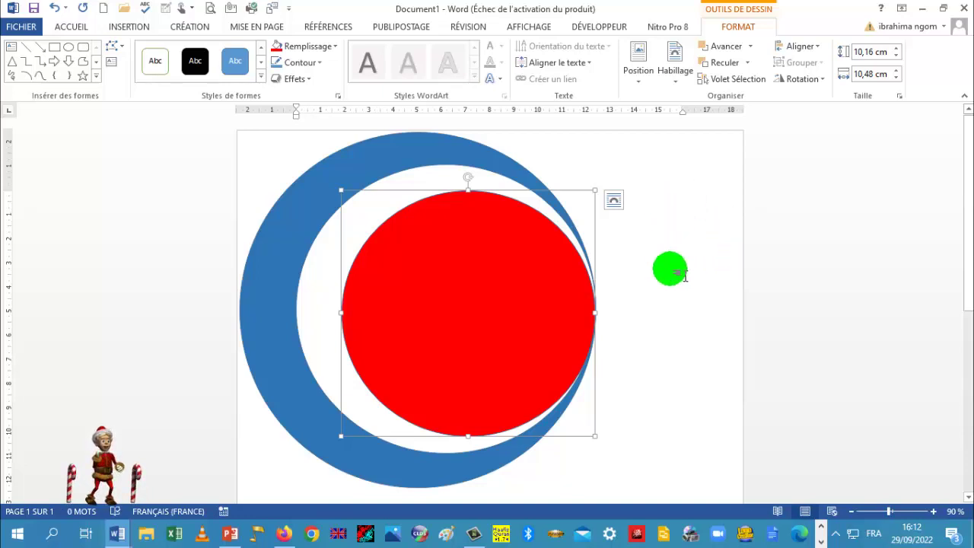
pyautogui.click(488, 394)
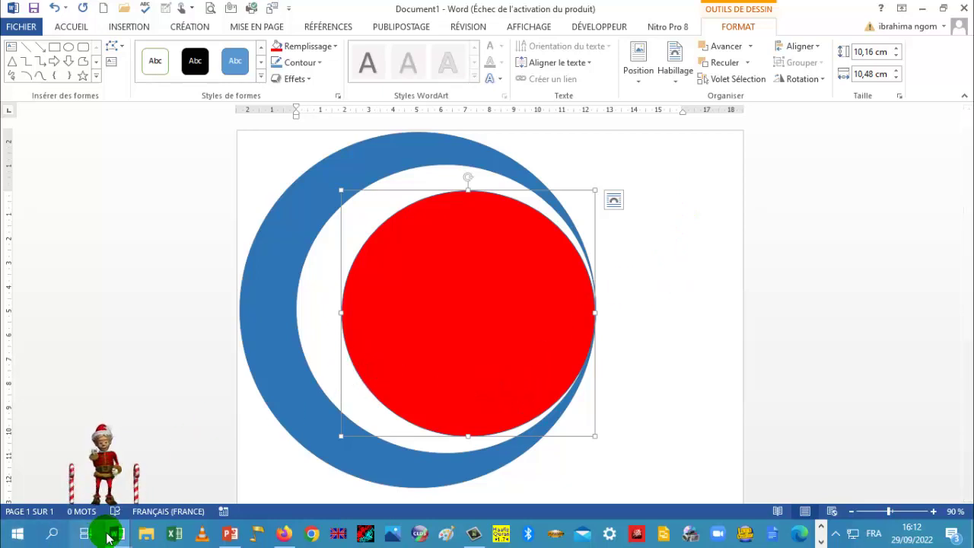
pyautogui.moveTo(109, 536)
pyautogui.click(106, 491)
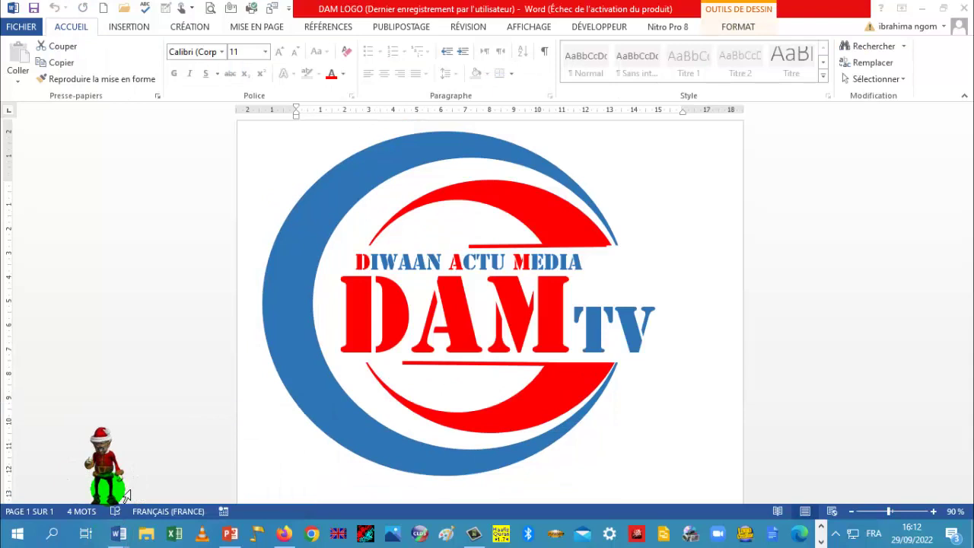
pyautogui.click(405, 258)
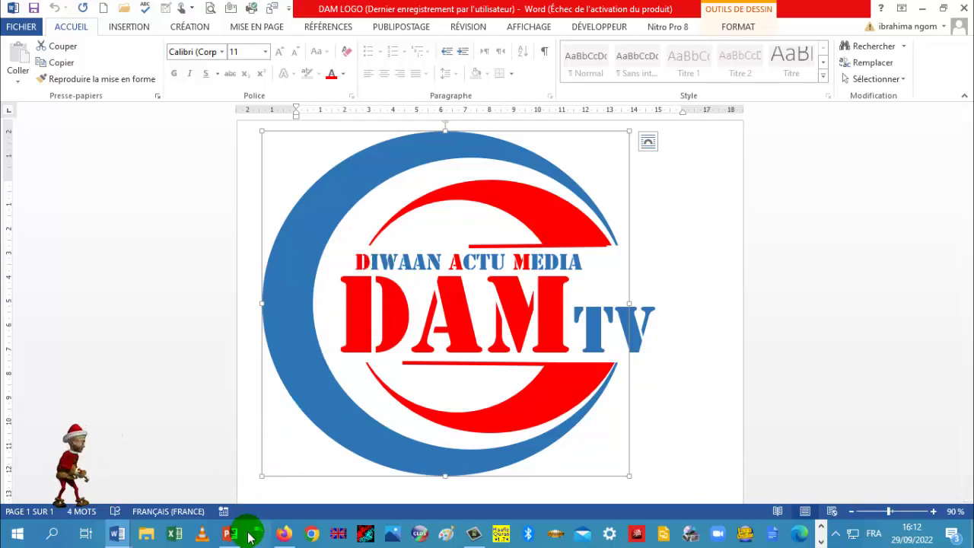
pyautogui.moveTo(127, 540)
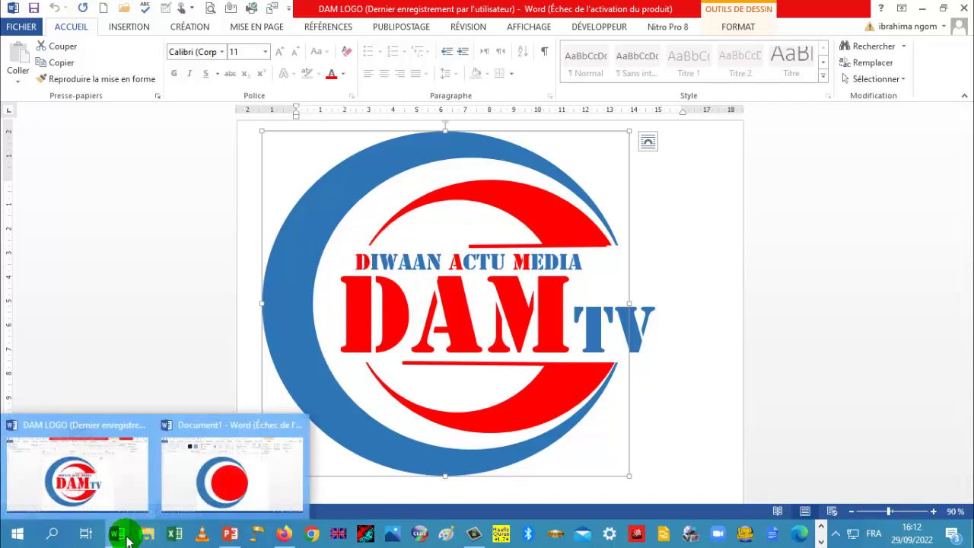
pyautogui.click(228, 468)
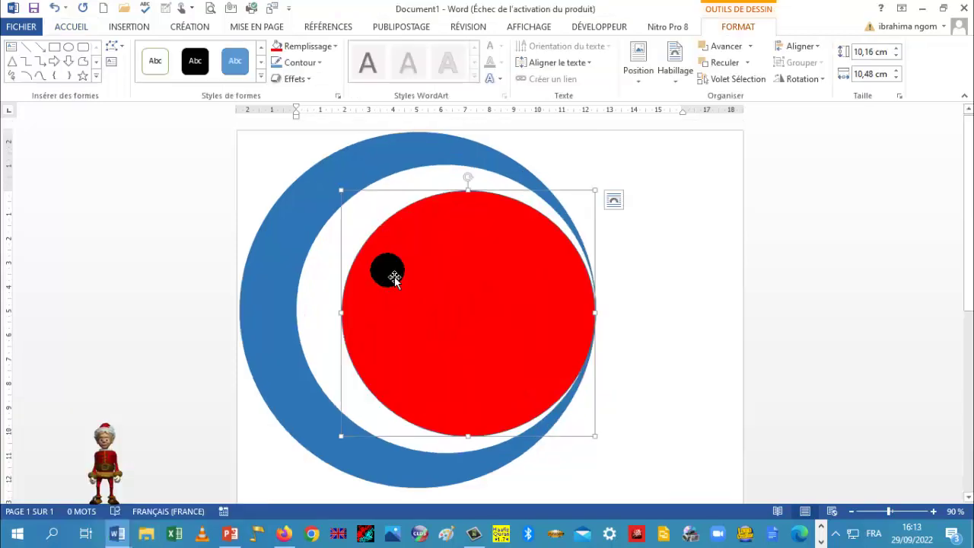
# Draw a circle over the red one, aligned to its left edge and sized 8 × 8 cm
pyautogui.click(134, 33)
pyautogui.click(204, 67)
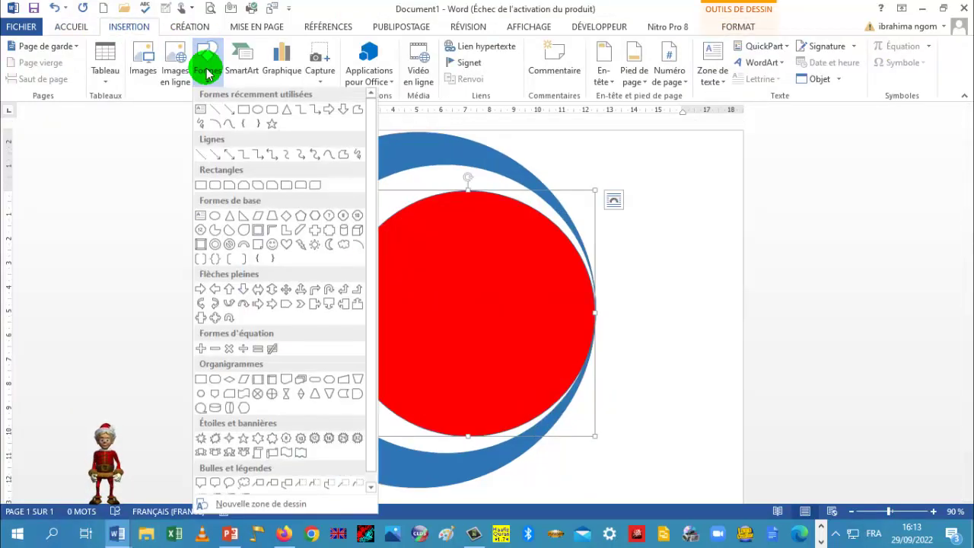
pyautogui.click(257, 112)
pyautogui.moveTo(390, 260)
pyautogui.mouseDown()
pyautogui.moveTo(528, 417)
pyautogui.moveTo(539, 414)
pyautogui.mouseUp()
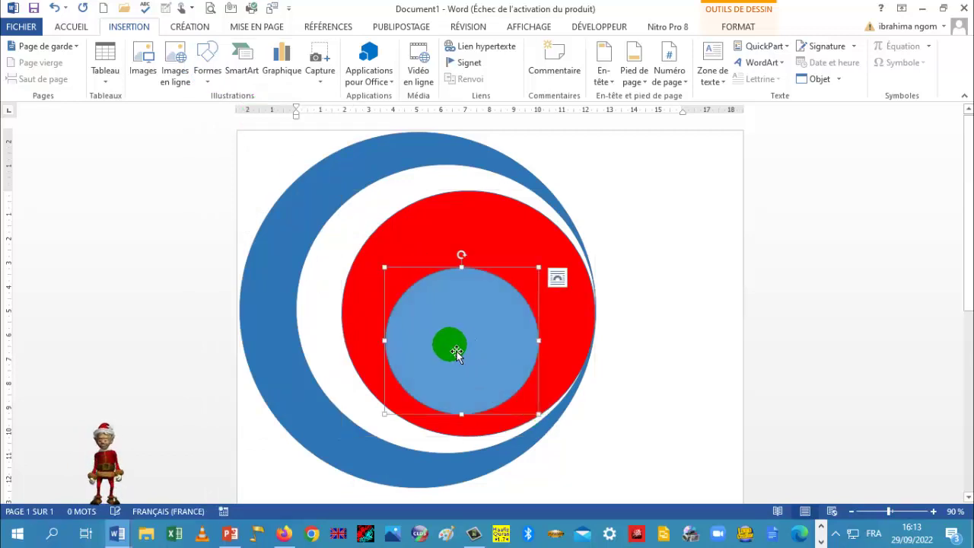
pyautogui.moveTo(456, 353); pyautogui.dragTo(423, 327)
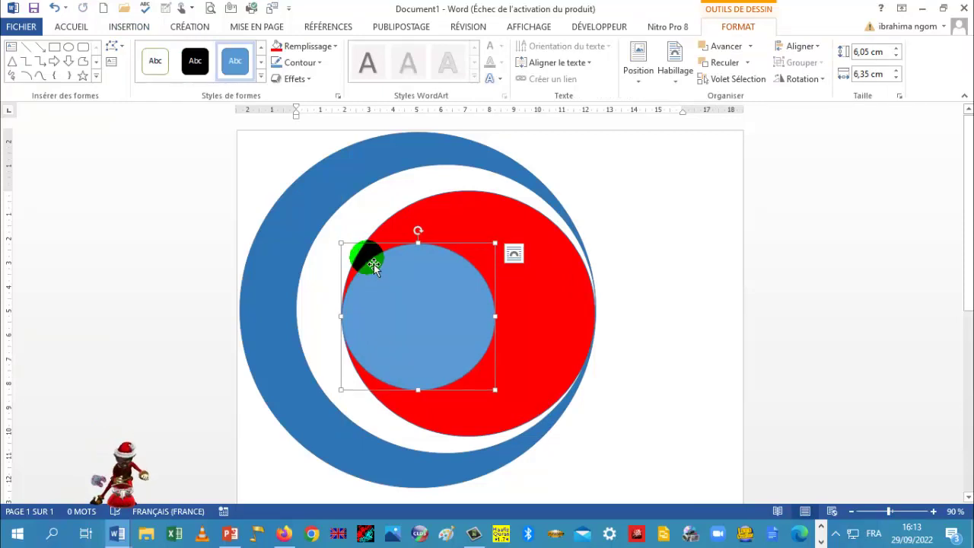
pyautogui.moveTo(371, 266); pyautogui.dragTo(386, 257)
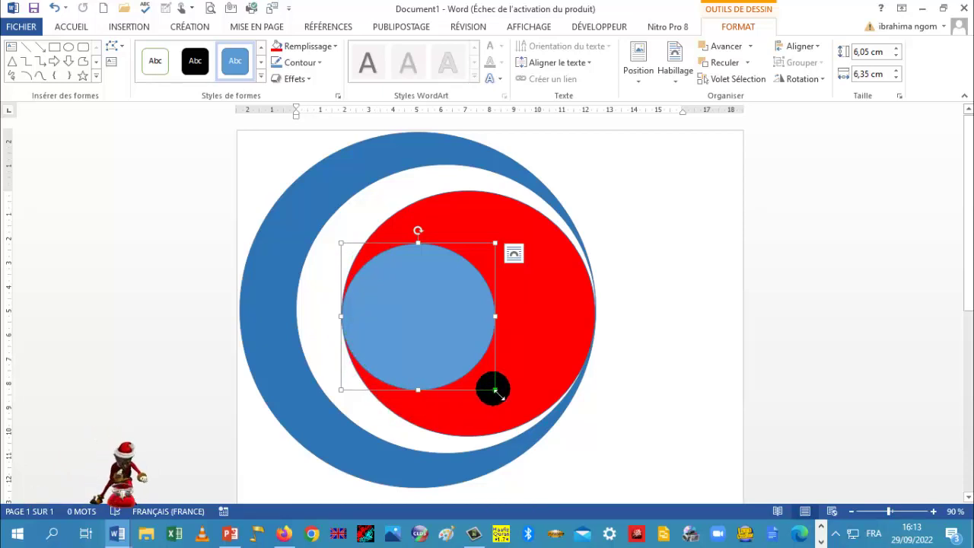
pyautogui.moveTo(495, 391); pyautogui.dragTo(531, 412)
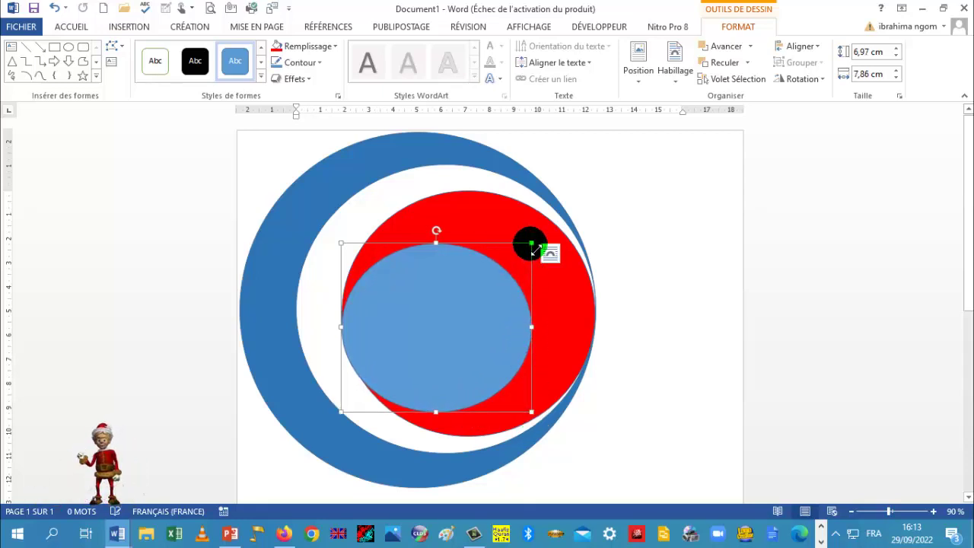
pyautogui.moveTo(552, 249)
pyautogui.mouseDown()
pyautogui.moveTo(556, 234)
pyautogui.moveTo(547, 231)
pyautogui.mouseUp()
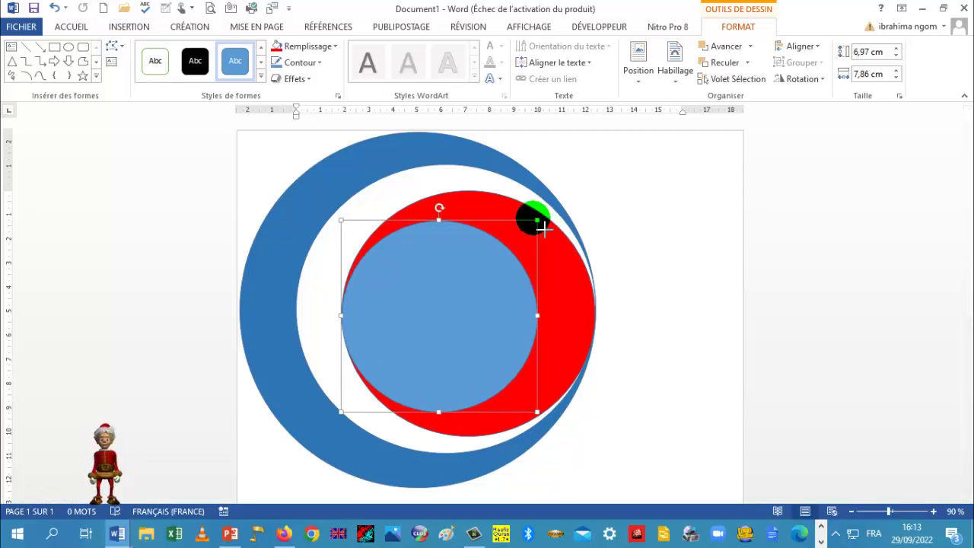
pyautogui.moveTo(544, 229); pyautogui.dragTo(545, 228)
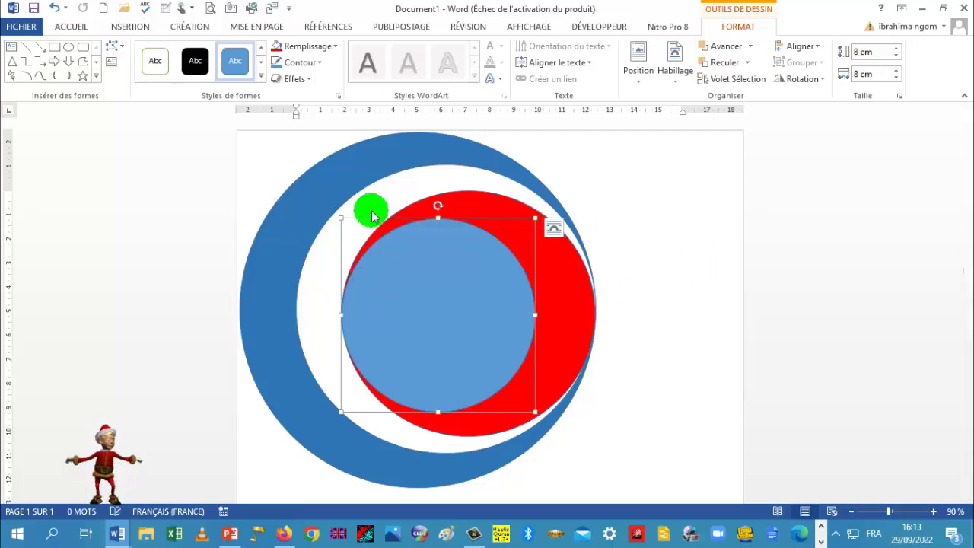
# Fill the 8 cm circle white so the red circle becomes a crescent
pyautogui.click(308, 46)
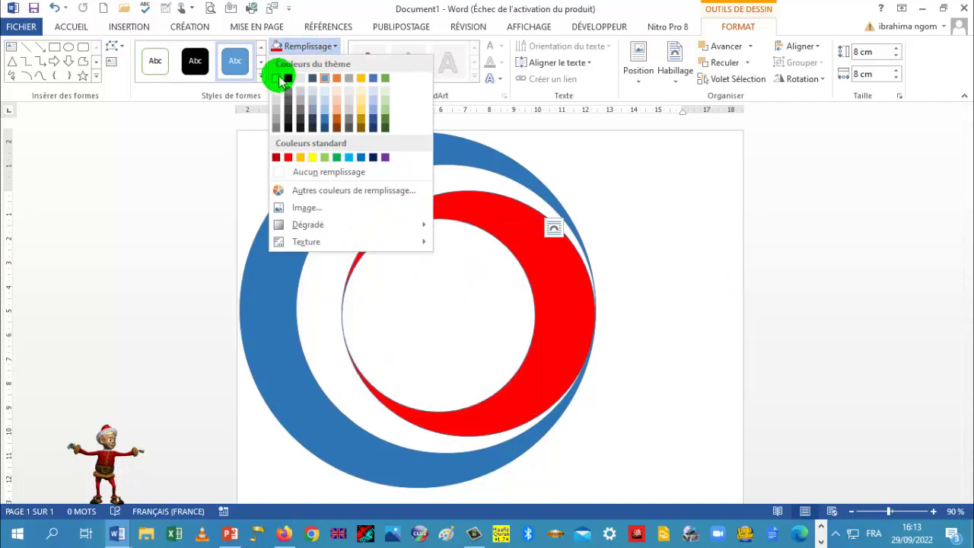
pyautogui.click(281, 78)
pyautogui.click(700, 315)
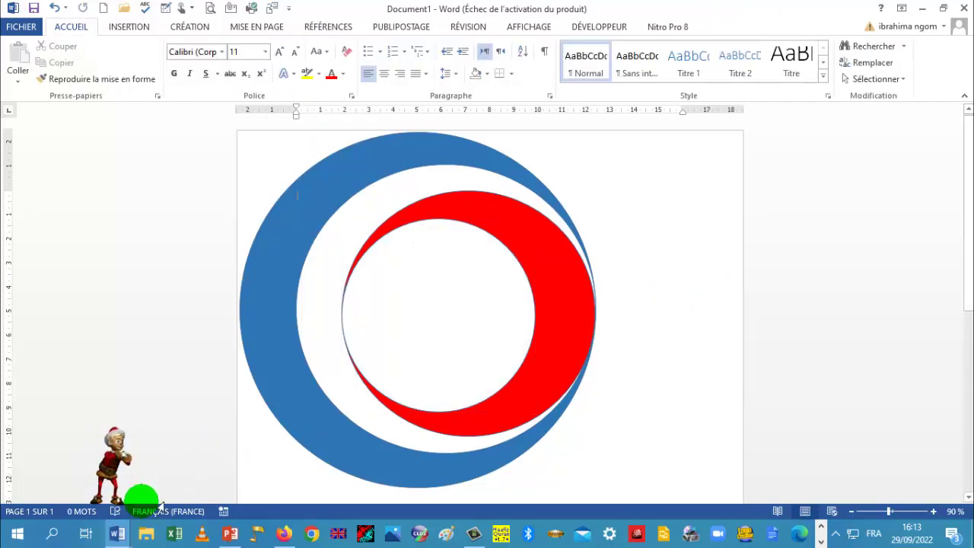
# Inspect the reference logo's inner shapes and red arc in DAM LOGO, then return to Document1
pyautogui.moveTo(116, 533)
pyautogui.click(109, 483)
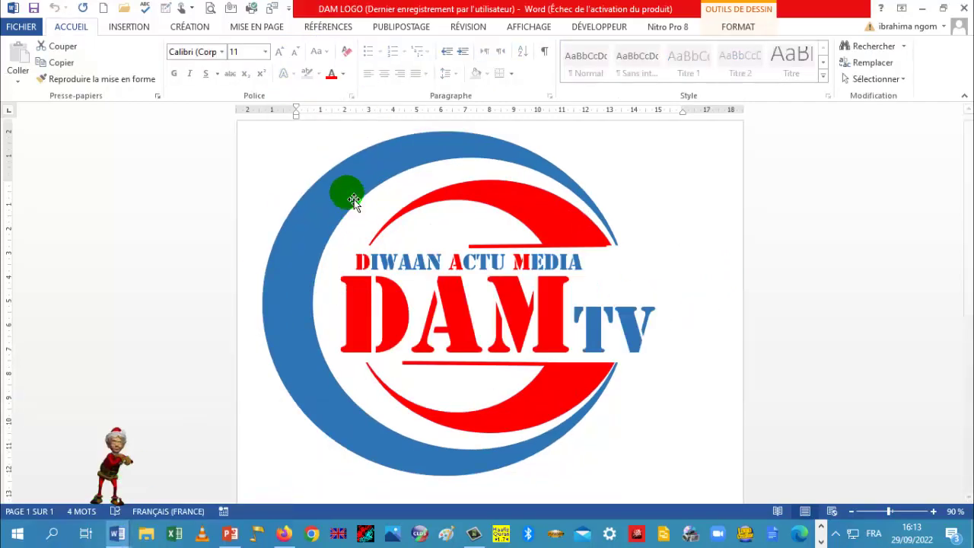
pyautogui.click(341, 198)
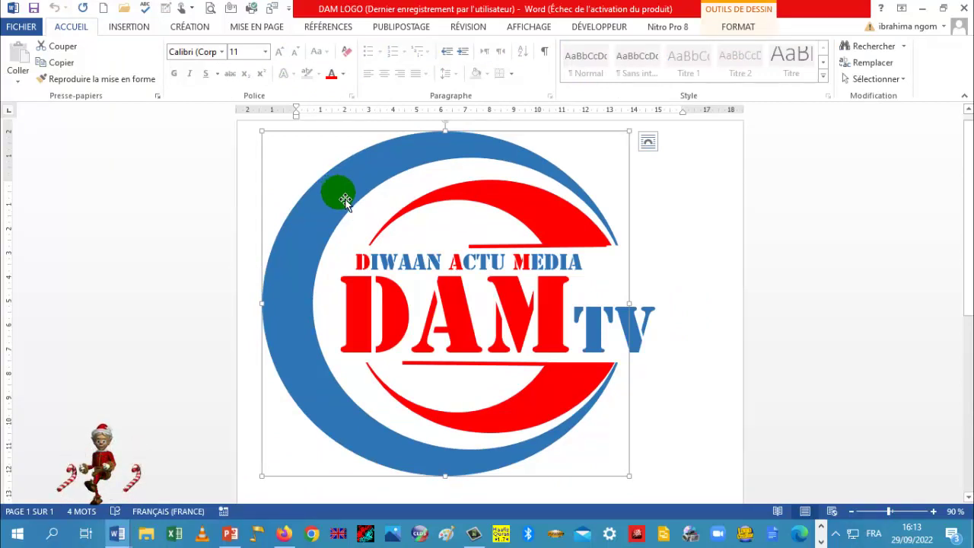
pyautogui.click(395, 202)
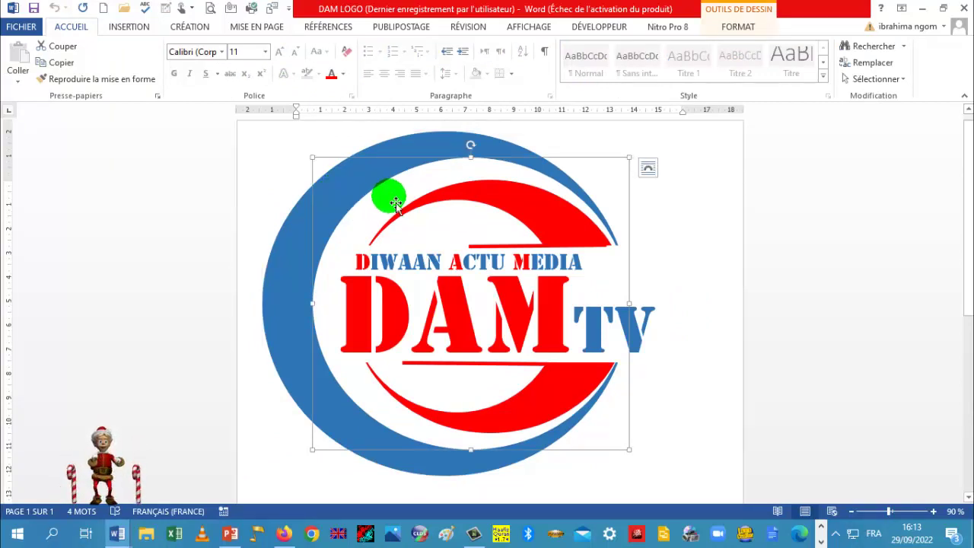
pyautogui.click(522, 202)
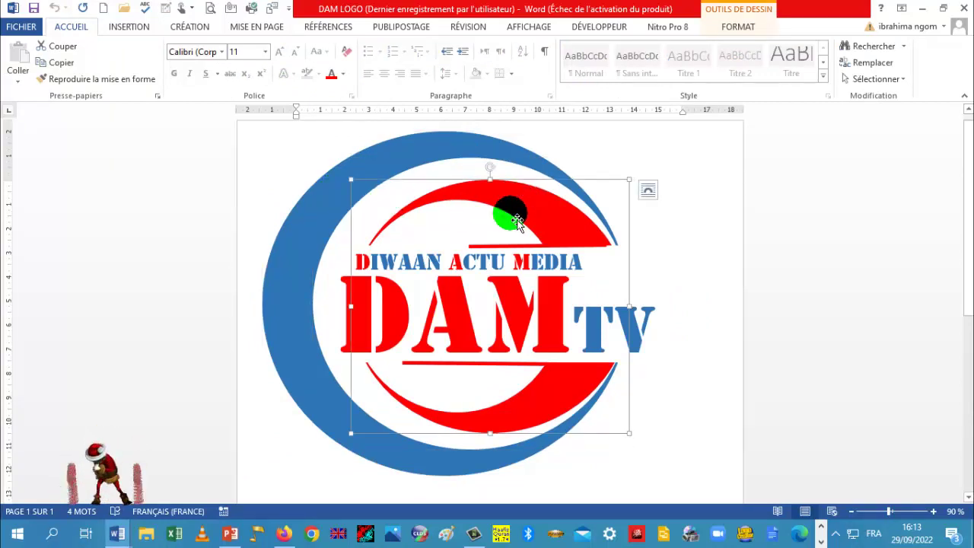
pyautogui.click(464, 237)
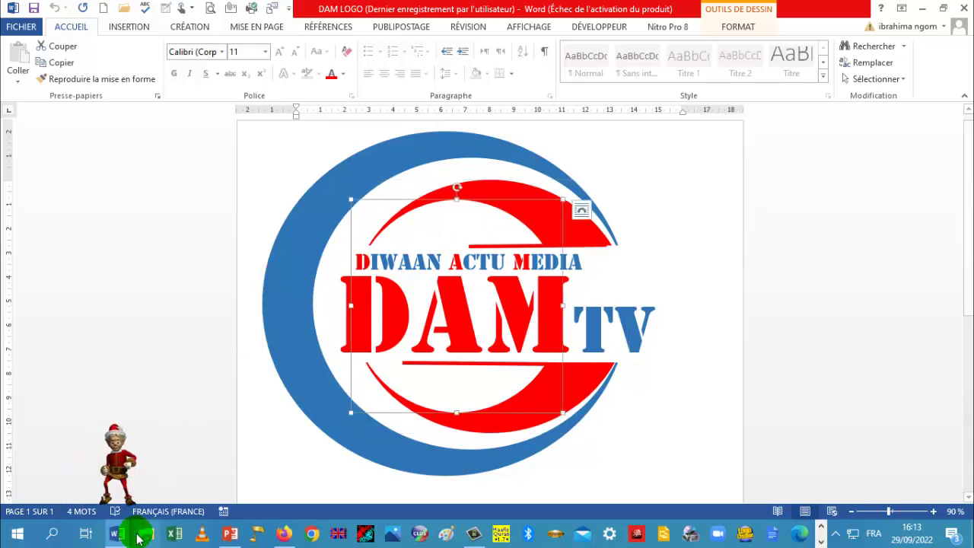
pyautogui.moveTo(118, 533)
pyautogui.click(211, 511)
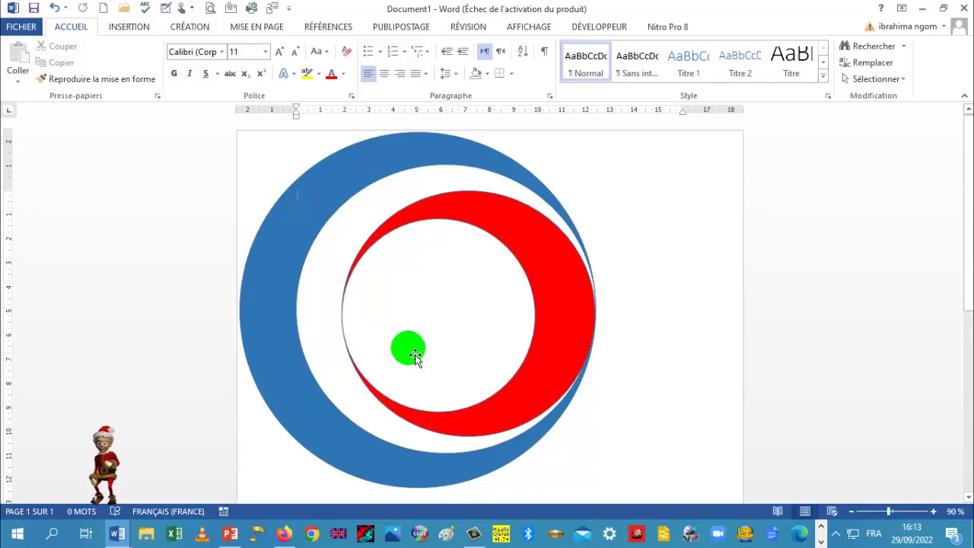
# Remove the outline from the white circle inside the red ring
pyautogui.moveTo(442, 319); pyautogui.dragTo(345, 349)
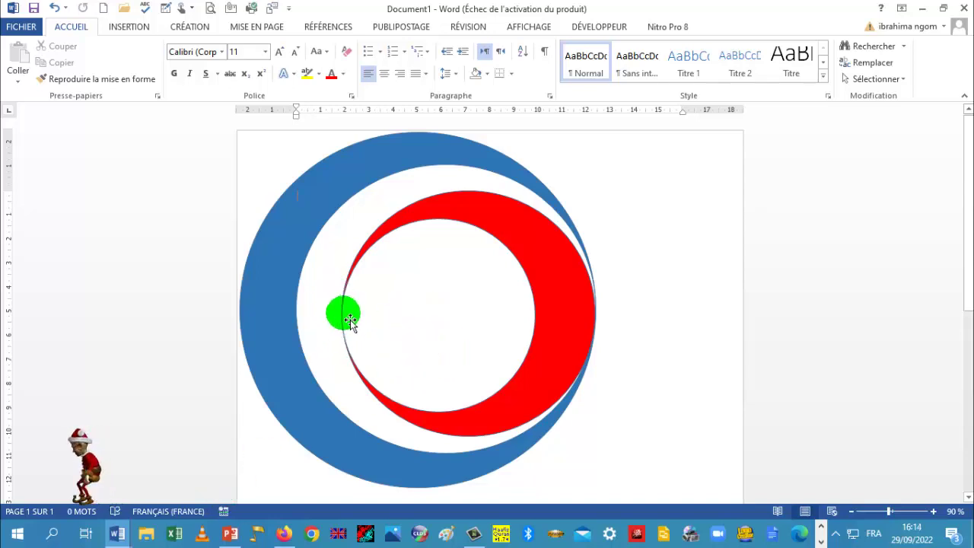
pyautogui.moveTo(350, 320); pyautogui.dragTo(388, 333)
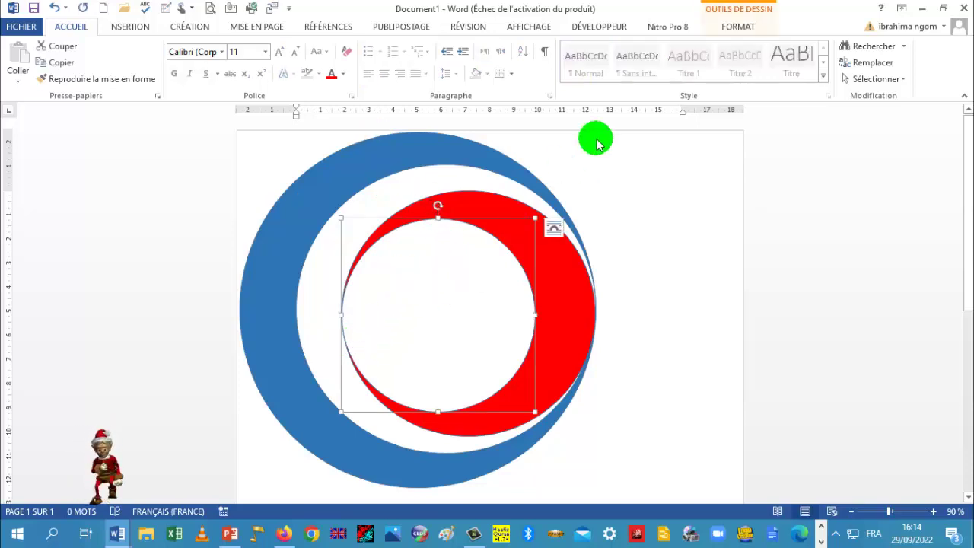
pyautogui.click(729, 26)
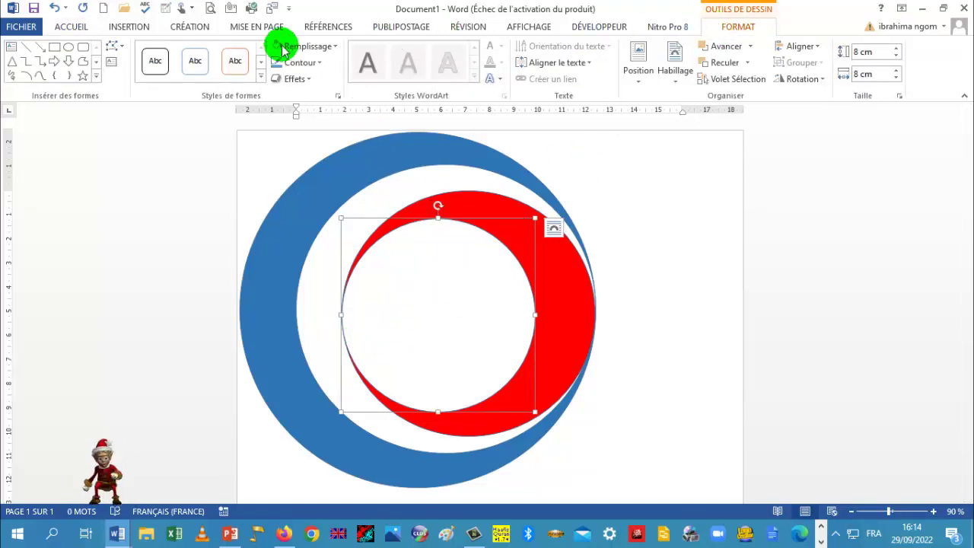
pyautogui.click(299, 62)
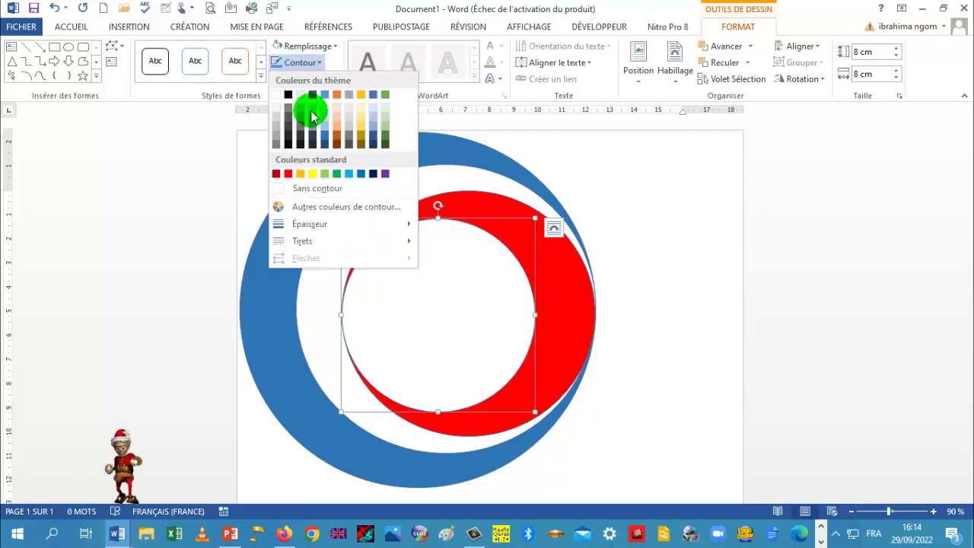
pyautogui.click(323, 193)
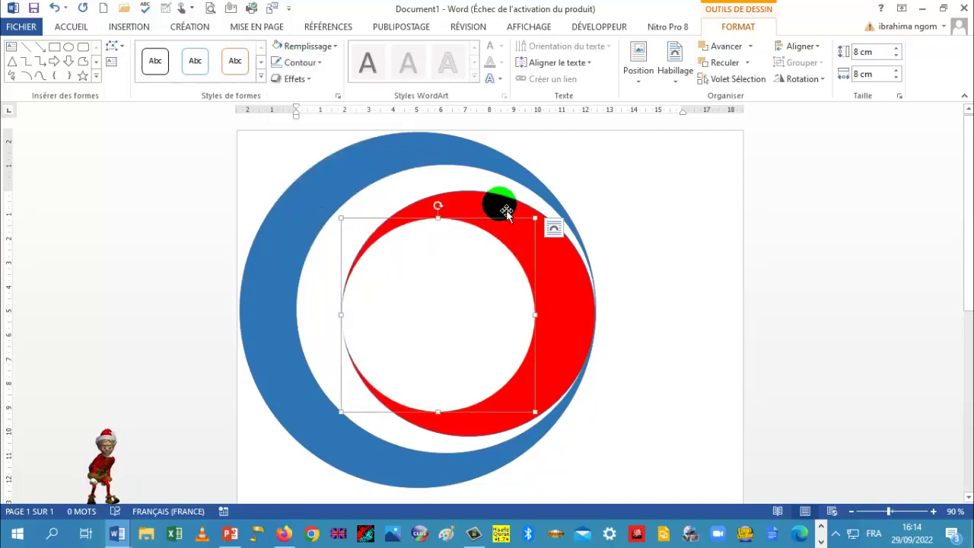
pyautogui.click(506, 205)
pyautogui.moveTo(506, 206); pyautogui.dragTo(440, 213)
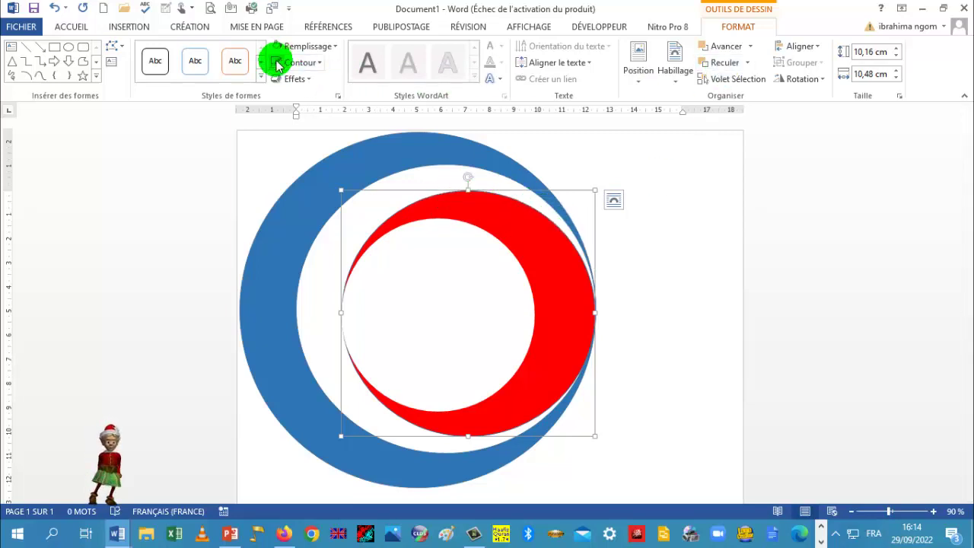
# Remove the outlines from the white circle inside the blue ring and from the blue ring
pyautogui.click(433, 157)
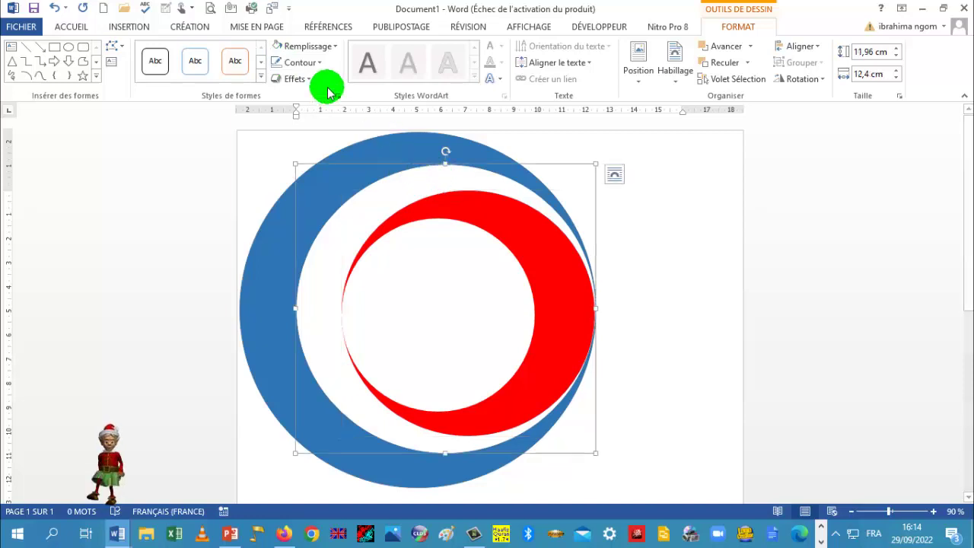
pyautogui.click(300, 62)
pyautogui.click(304, 187)
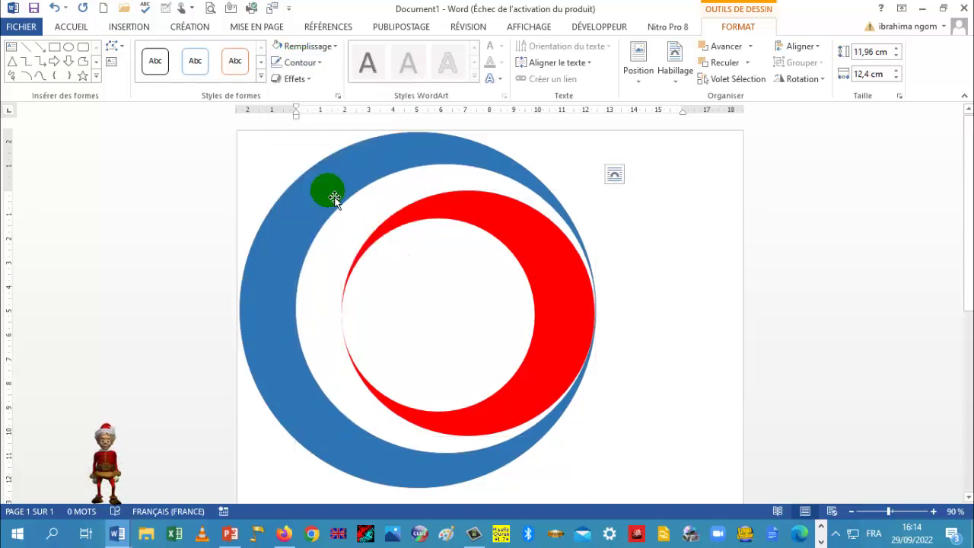
pyautogui.click(347, 166)
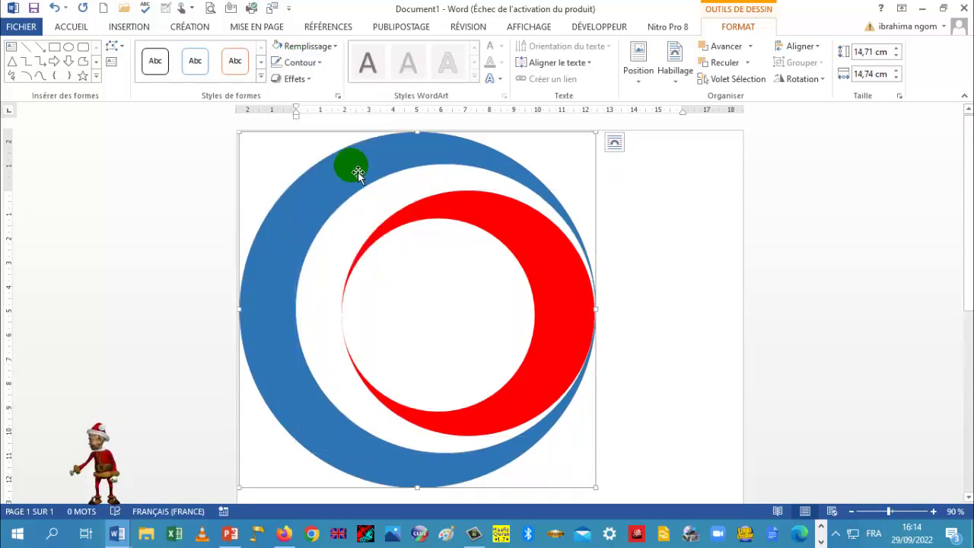
pyautogui.click(291, 67)
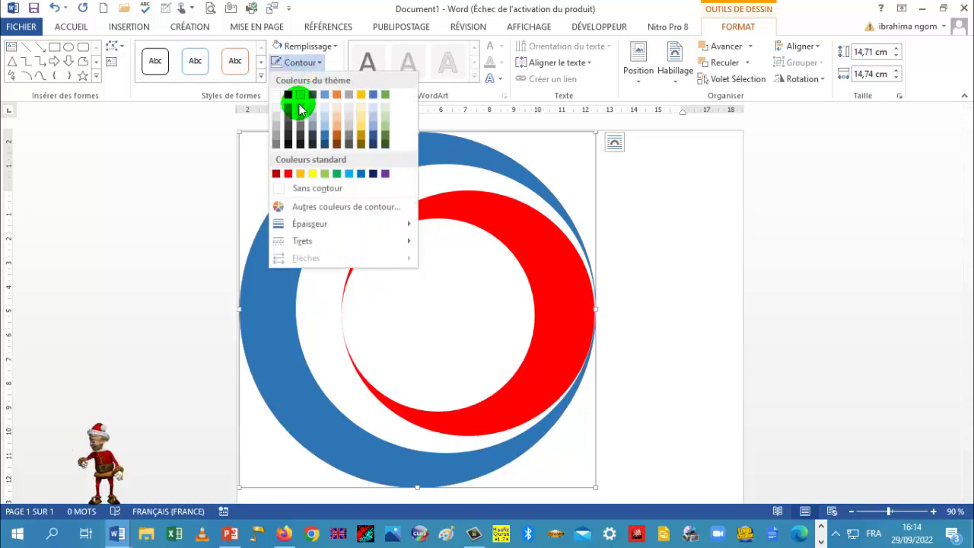
pyautogui.click(298, 188)
pyautogui.click(598, 217)
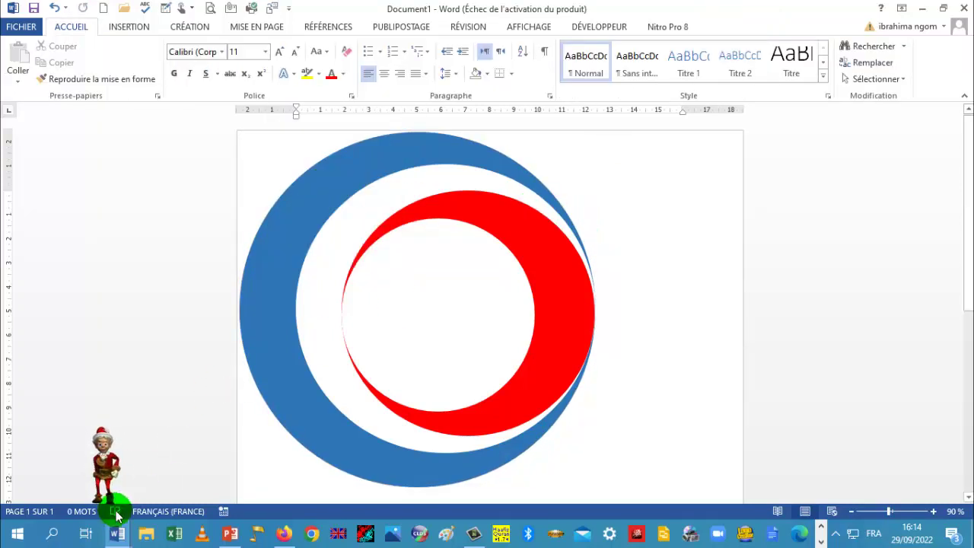
# Compare the finished rings with the DAM LOGO reference and return to Document1
pyautogui.moveTo(120, 537)
pyautogui.click(114, 482)
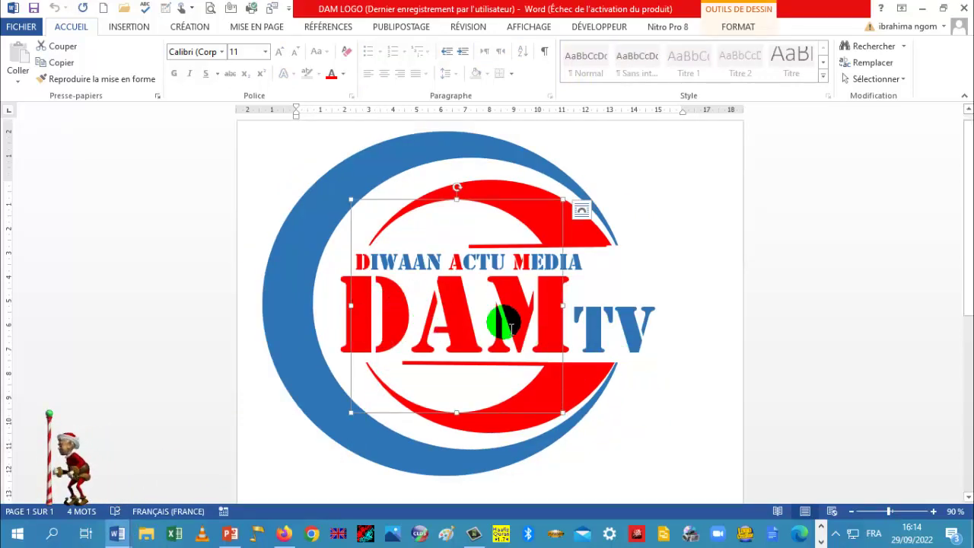
pyautogui.moveTo(117, 534)
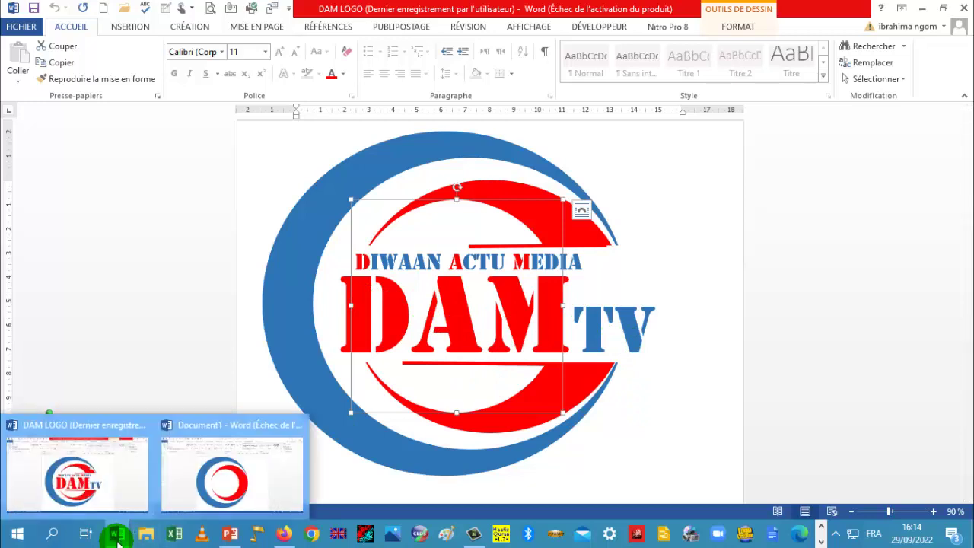
pyautogui.click(185, 485)
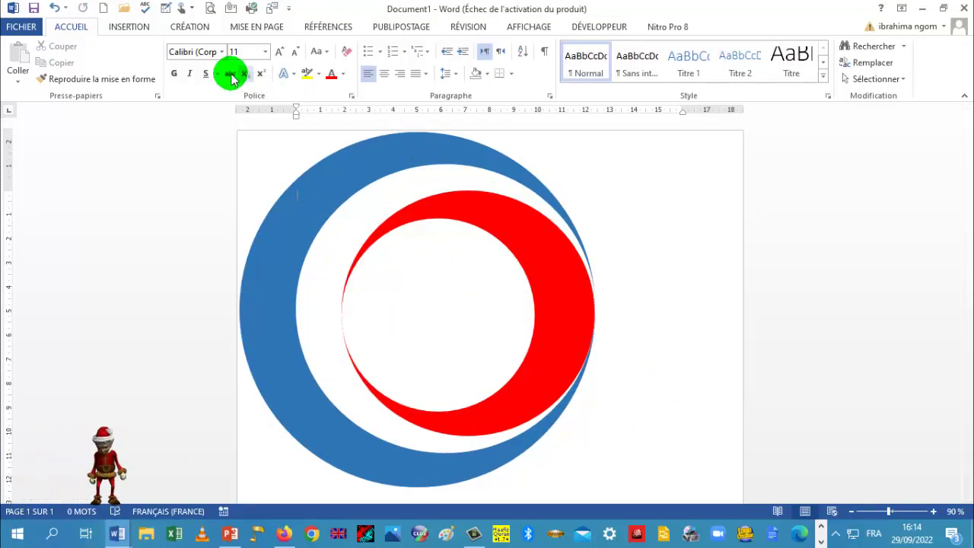
pyautogui.click(132, 27)
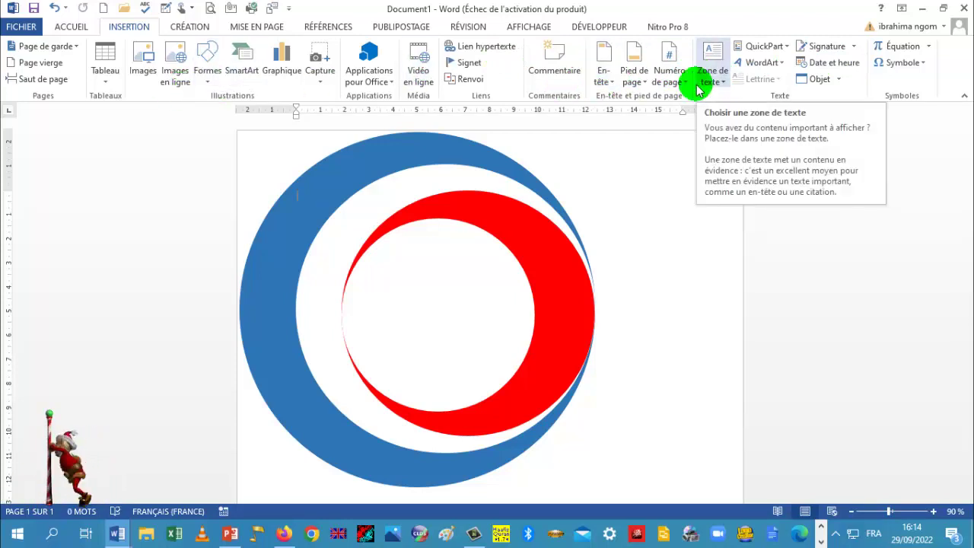
# Draw a light blue 5.38 × 12.29 cm rectangle spanning the centre of the rings
pyautogui.click(206, 76)
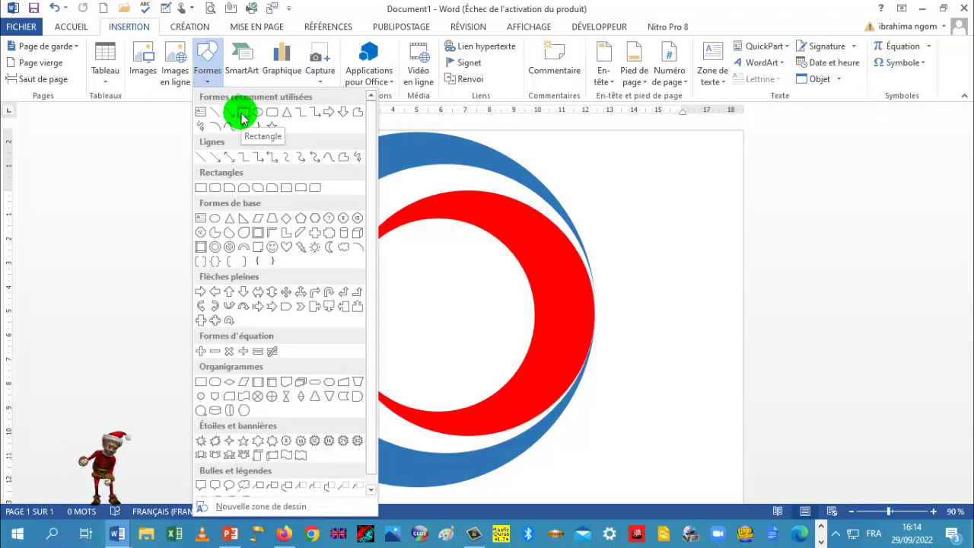
pyautogui.click(241, 114)
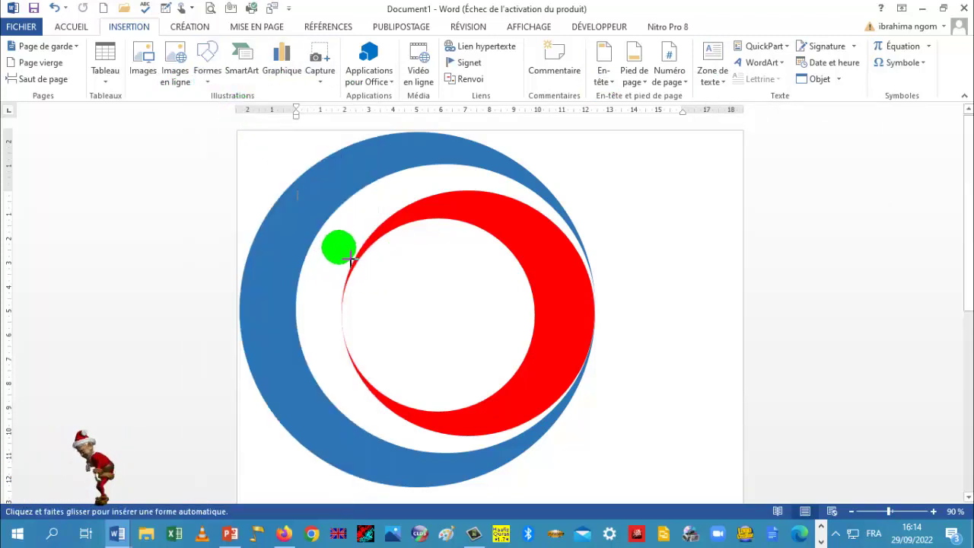
pyautogui.moveTo(352, 256); pyautogui.dragTo(636, 386)
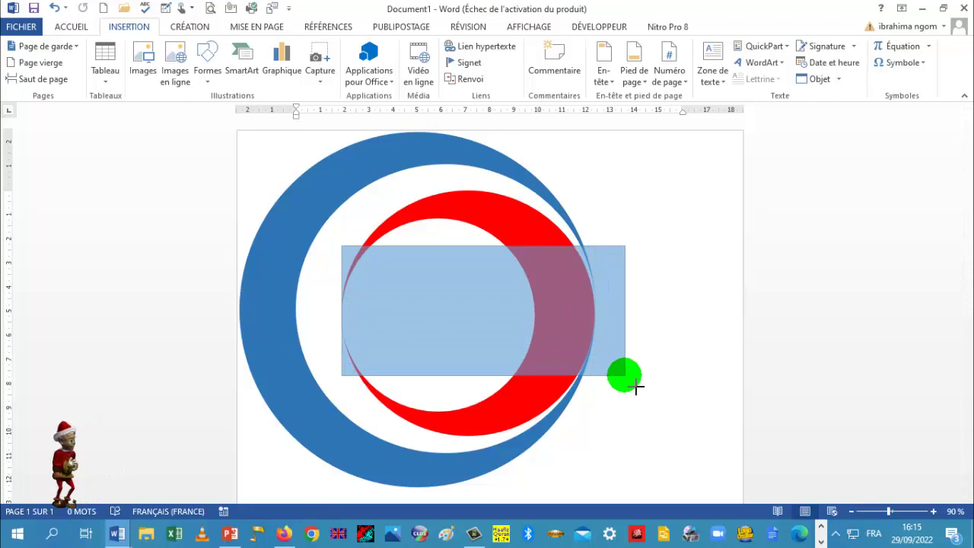
pyautogui.moveTo(637, 387); pyautogui.dragTo(625, 374)
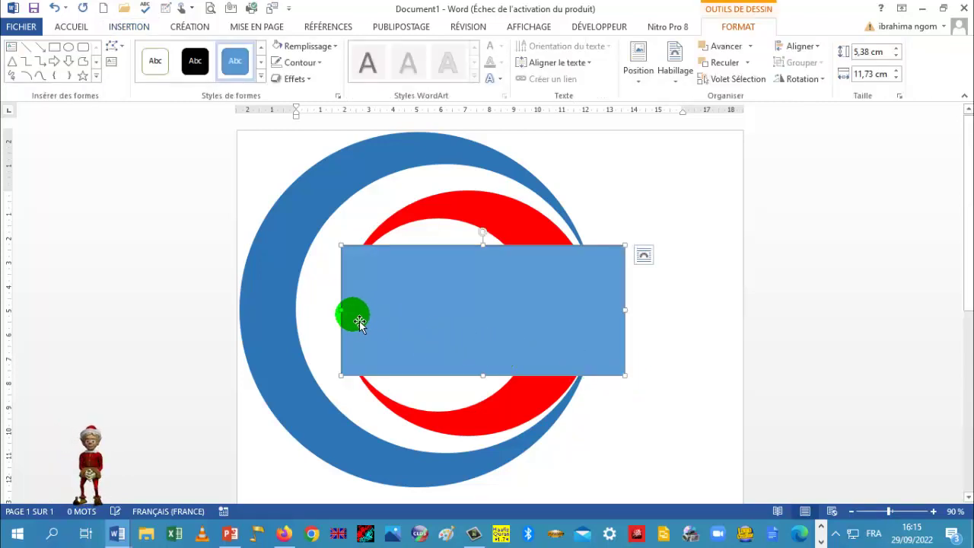
pyautogui.moveTo(342, 311); pyautogui.dragTo(330, 310)
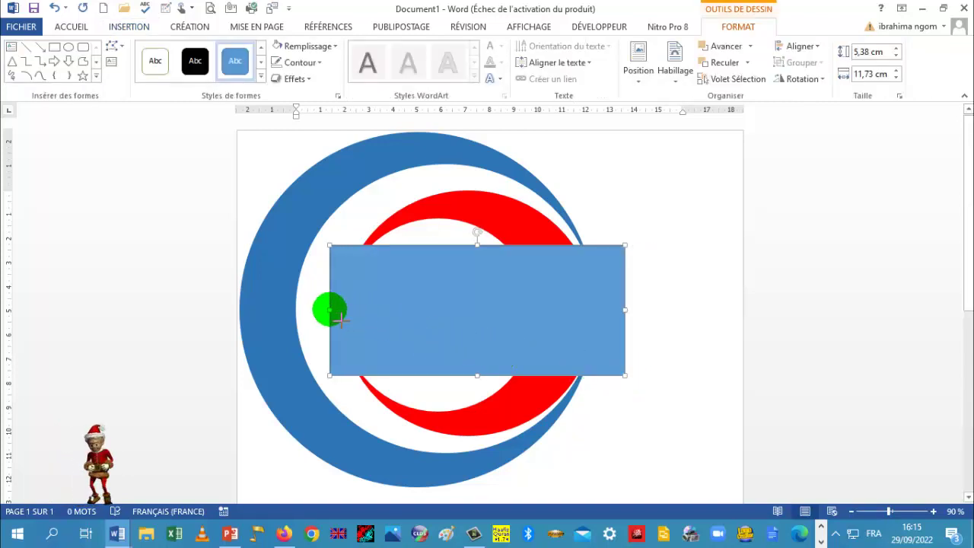
pyautogui.click(430, 255)
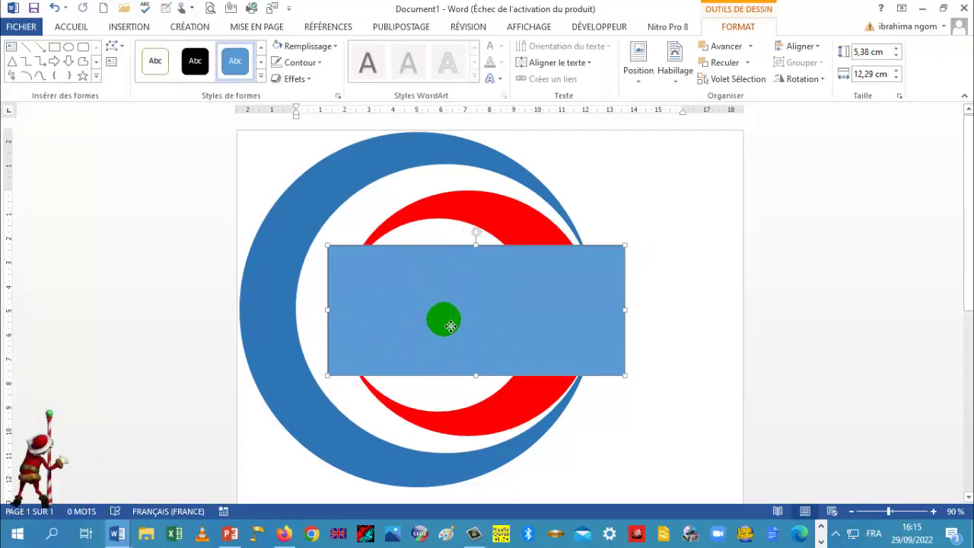
pyautogui.moveTo(451, 325); pyautogui.dragTo(451, 329)
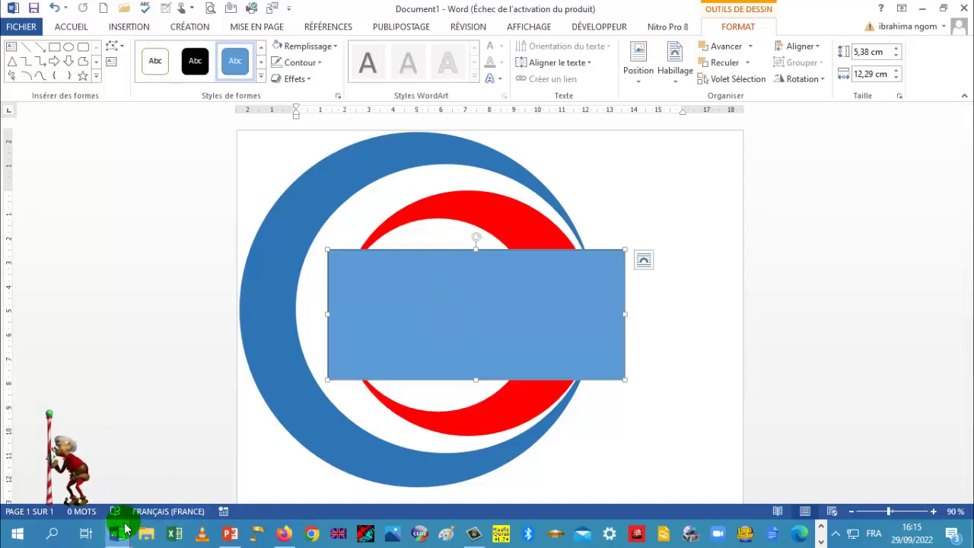
pyautogui.moveTo(125, 529)
pyautogui.moveTo(78, 487)
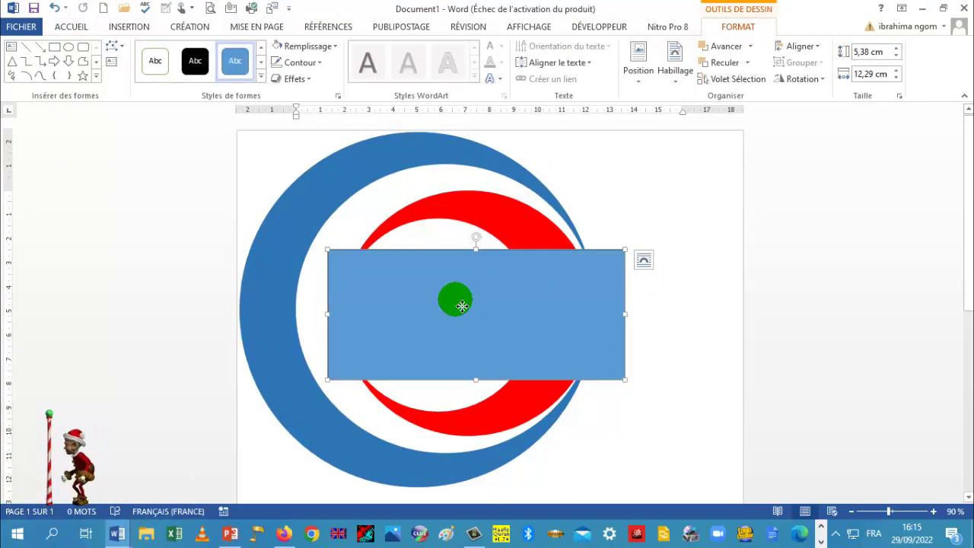
# Add the text 'DAM' inside the blue rectangle
pyautogui.rightClick(461, 304)
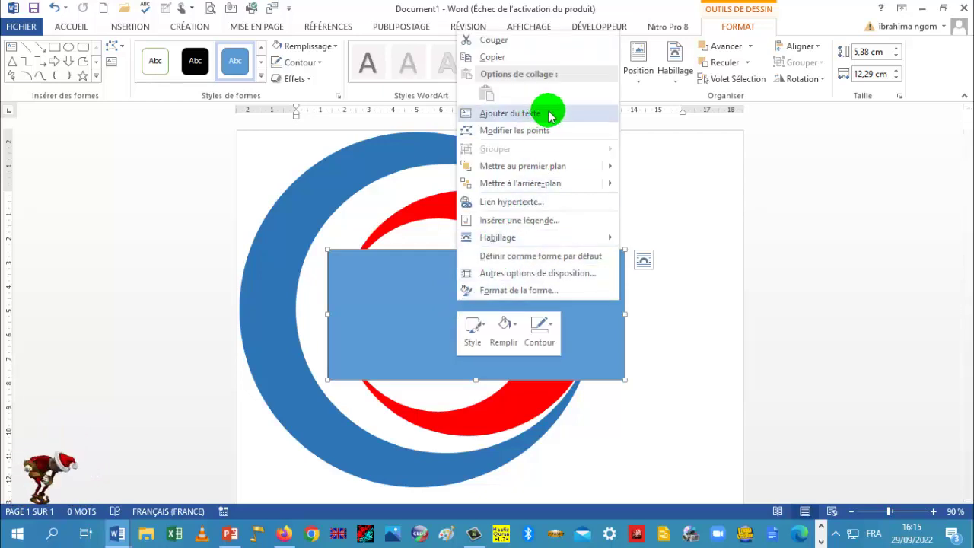
pyautogui.click(550, 114)
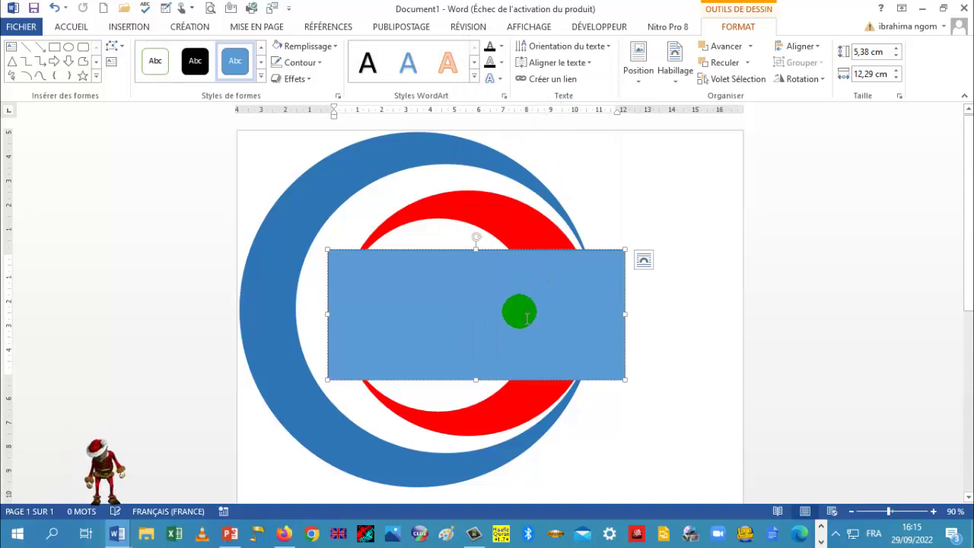
pyautogui.write('DAM')
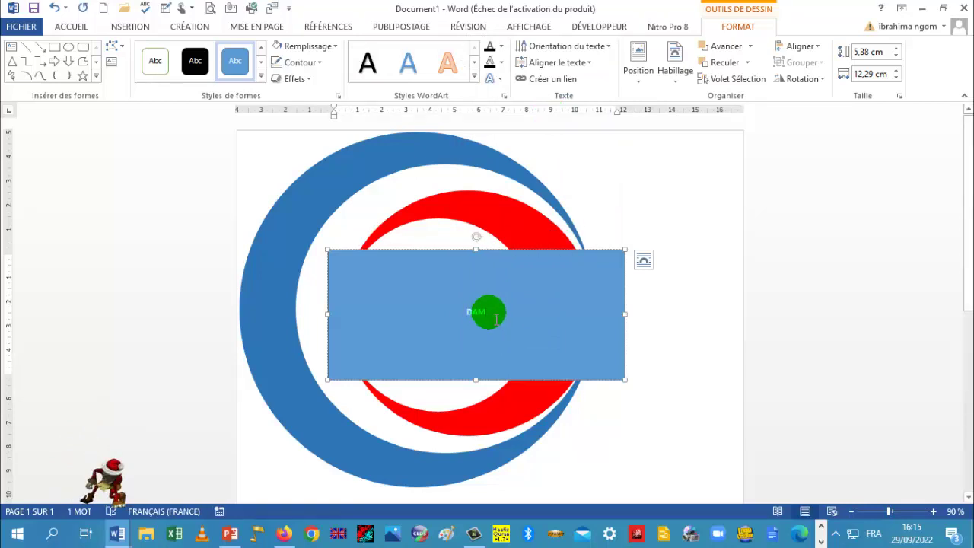
# Change the DAM text's font colour to red
pyautogui.moveTo(495, 320)
pyautogui.mouseDown()
pyautogui.moveTo(452, 321)
pyautogui.moveTo(306, 152)
pyautogui.mouseUp()
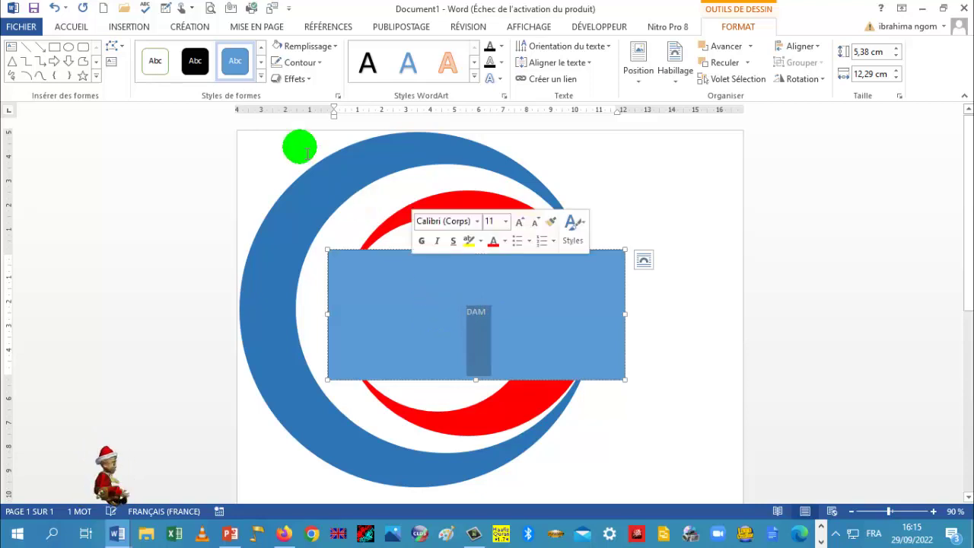
pyautogui.click(70, 28)
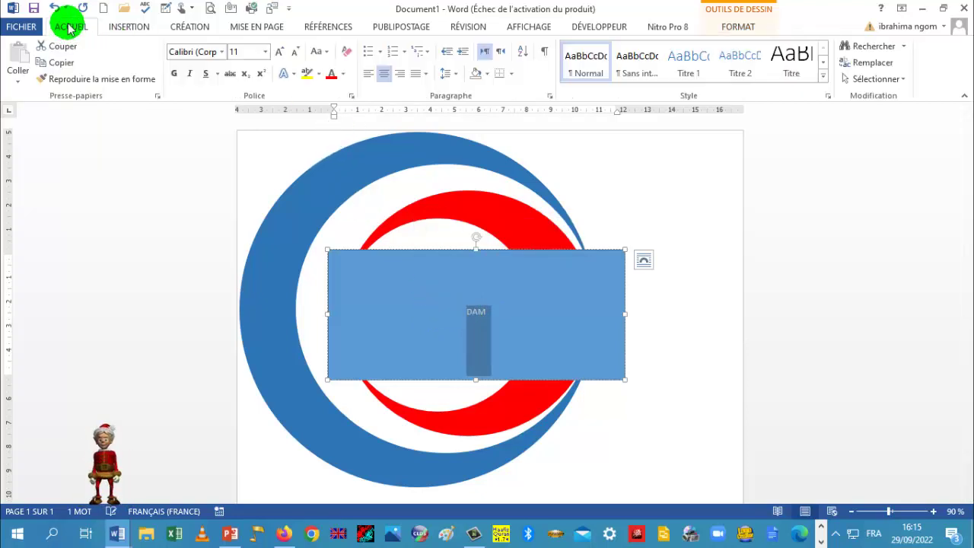
pyautogui.click(345, 74)
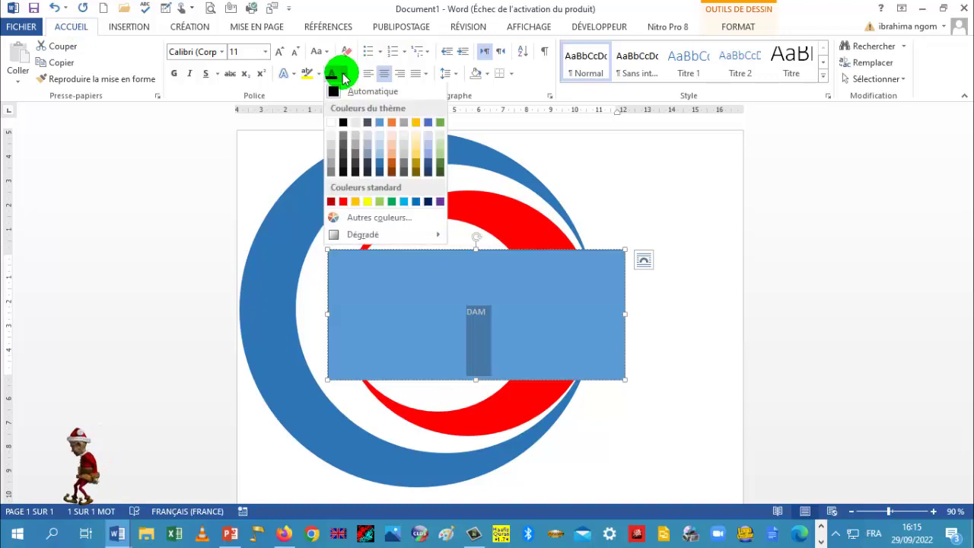
pyautogui.click(344, 203)
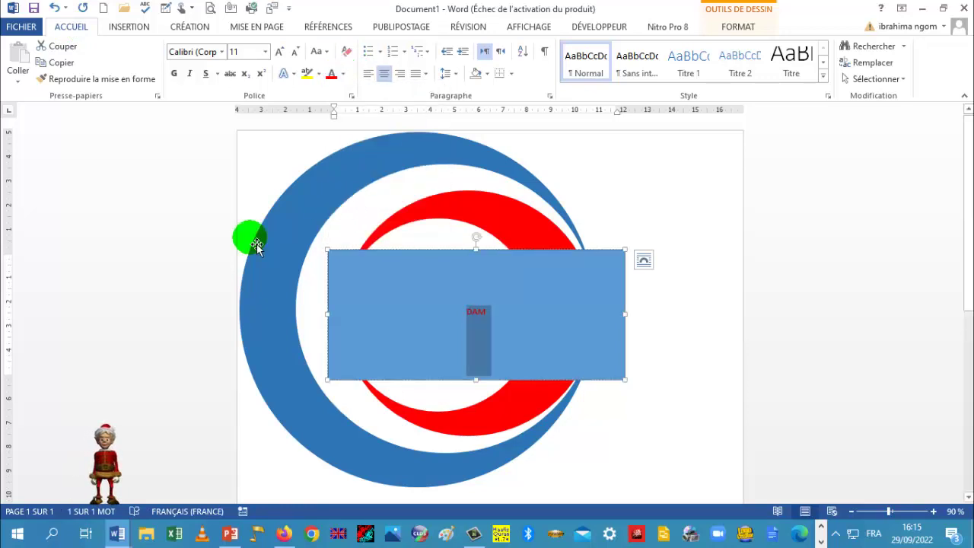
# In DAM LOGO, check the reference lettering's font, Stencil Std at 120
pyautogui.click(99, 495)
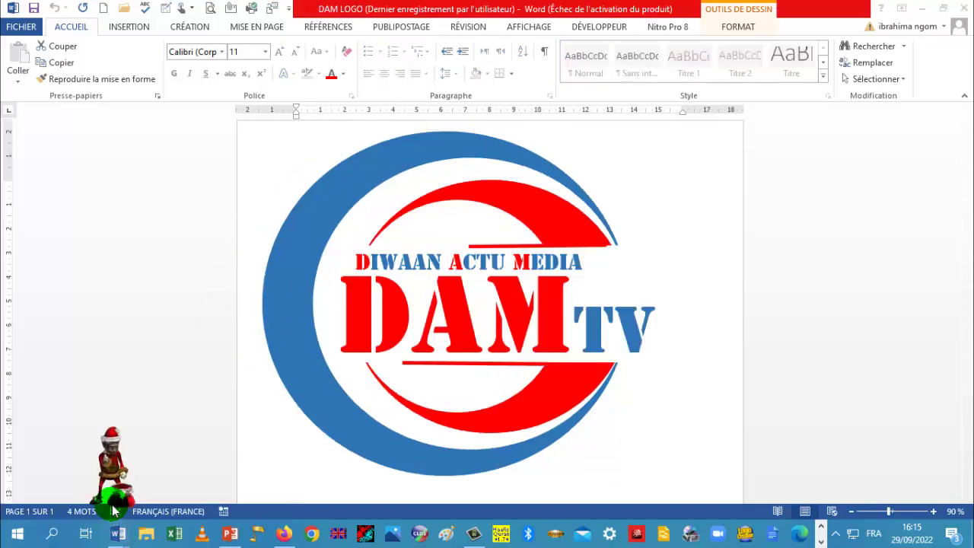
pyautogui.click(383, 325)
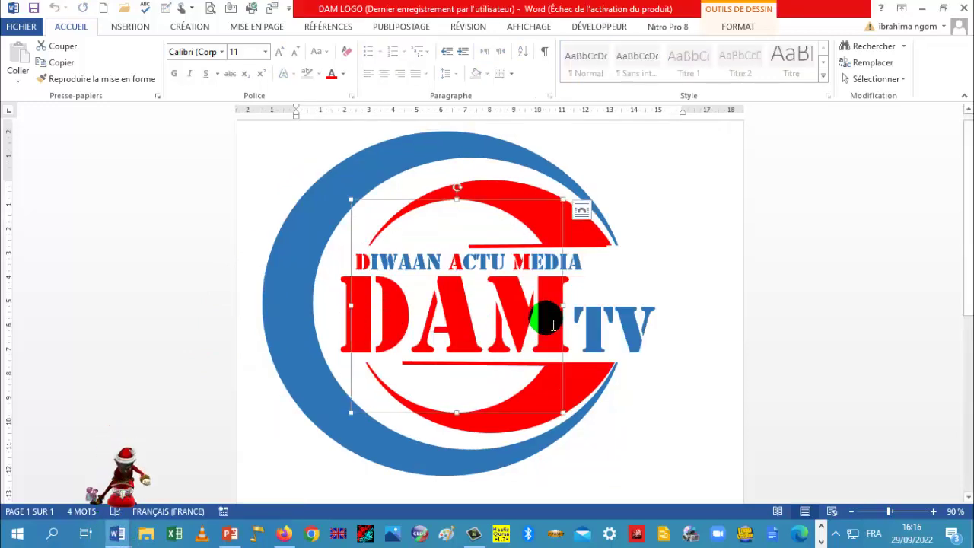
pyautogui.moveTo(349, 318); pyautogui.dragTo(576, 320)
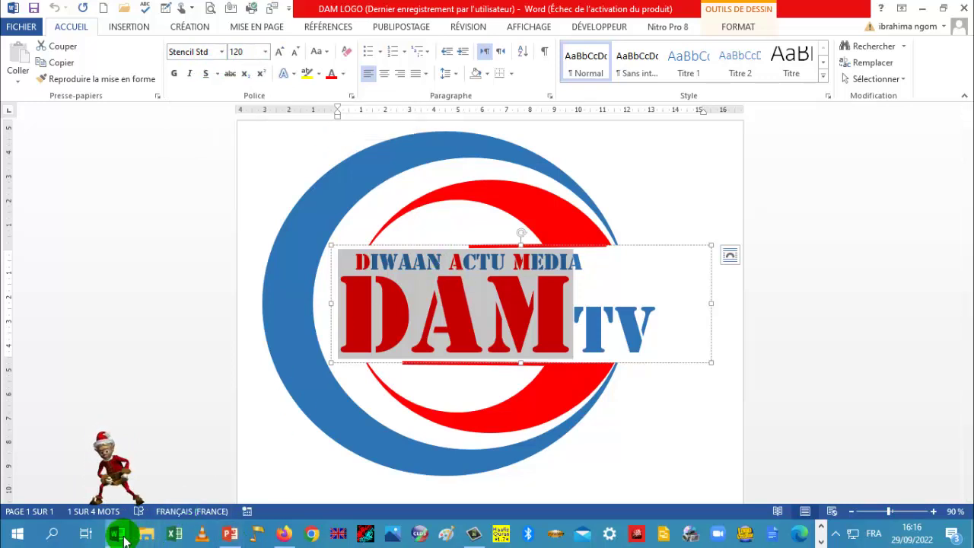
# Return to Document1 and select the blue rectangle holding DAM
pyautogui.moveTo(121, 530)
pyautogui.click(236, 487)
pyautogui.click(411, 380)
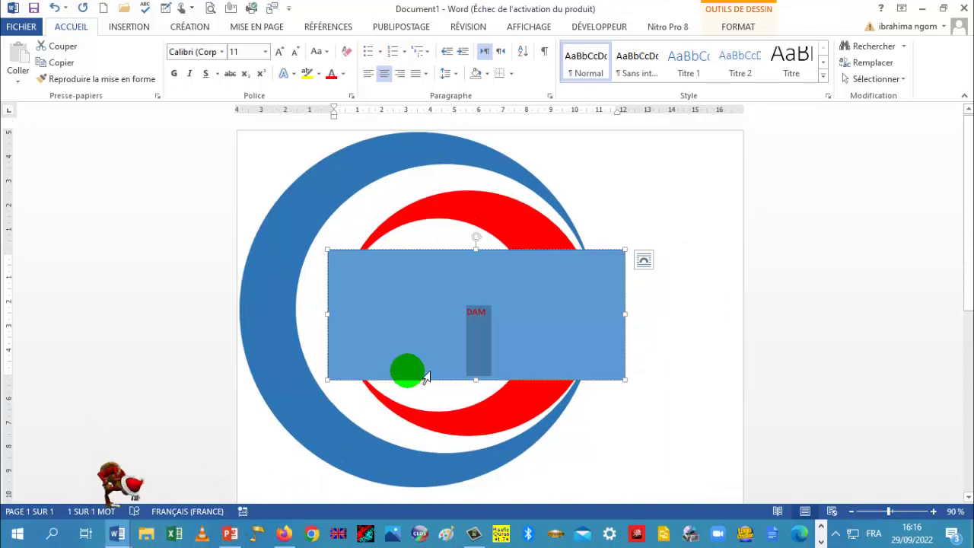
# Set the red DAM text to Stencil Std and enlarge it step by step to 110
pyautogui.click(222, 58)
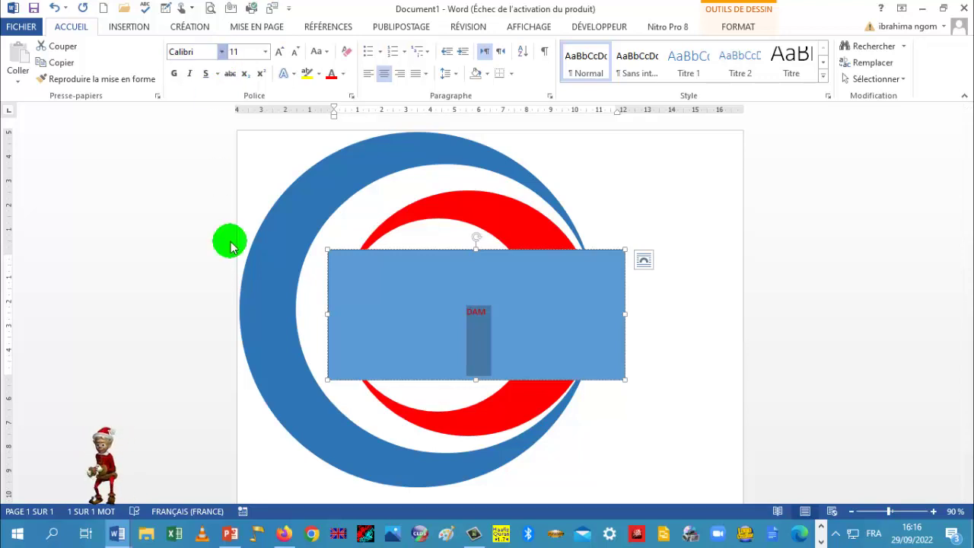
pyautogui.click(225, 174)
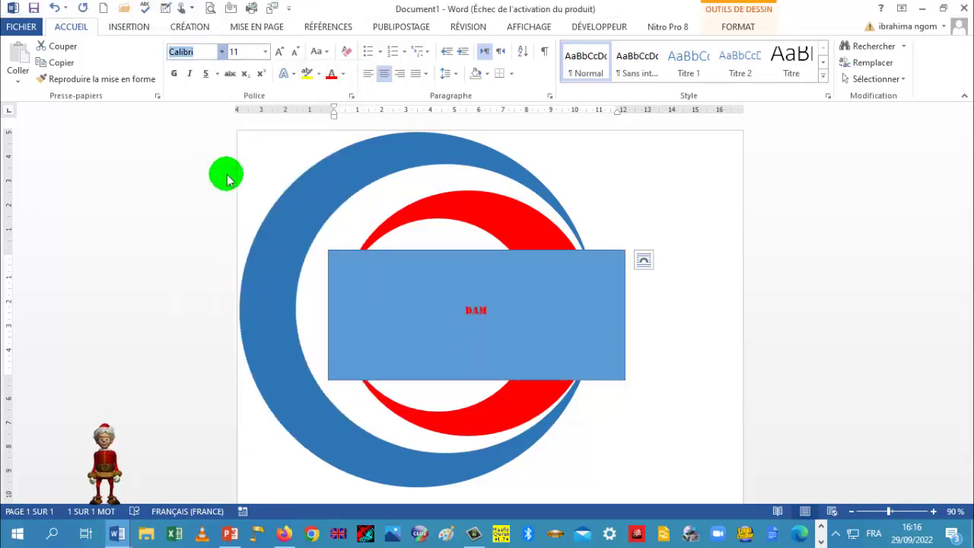
pyautogui.click(279, 53)
pyautogui.click(278, 54)
pyautogui.click(279, 54)
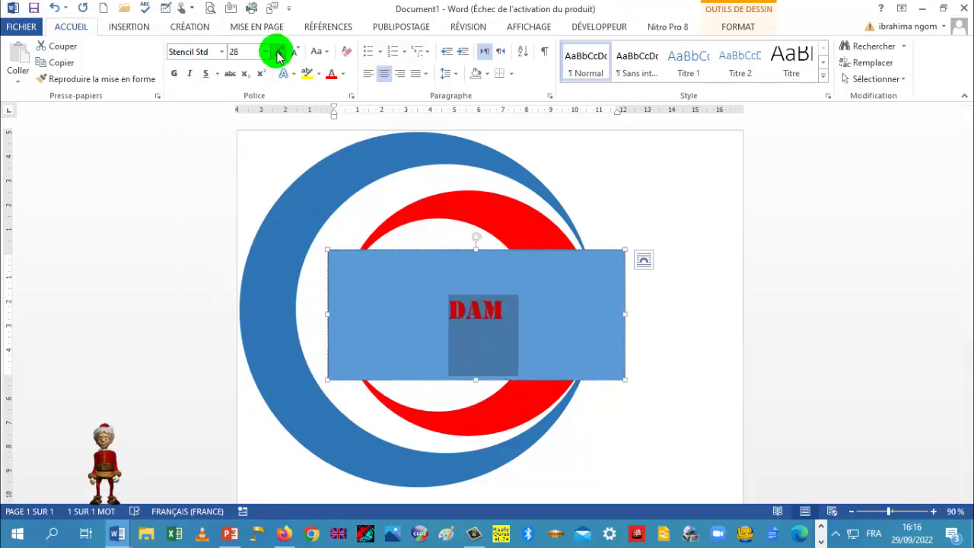
pyautogui.click(278, 56)
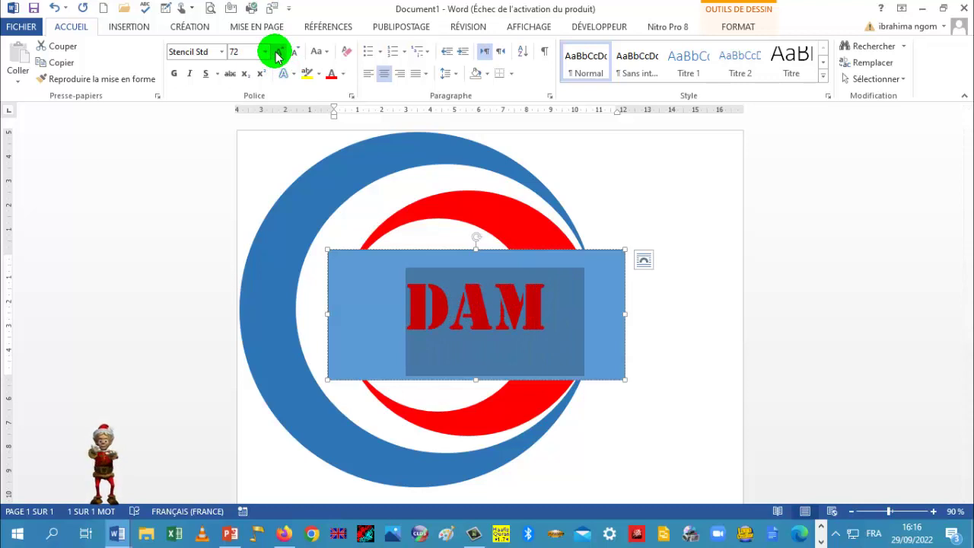
pyautogui.click(278, 55)
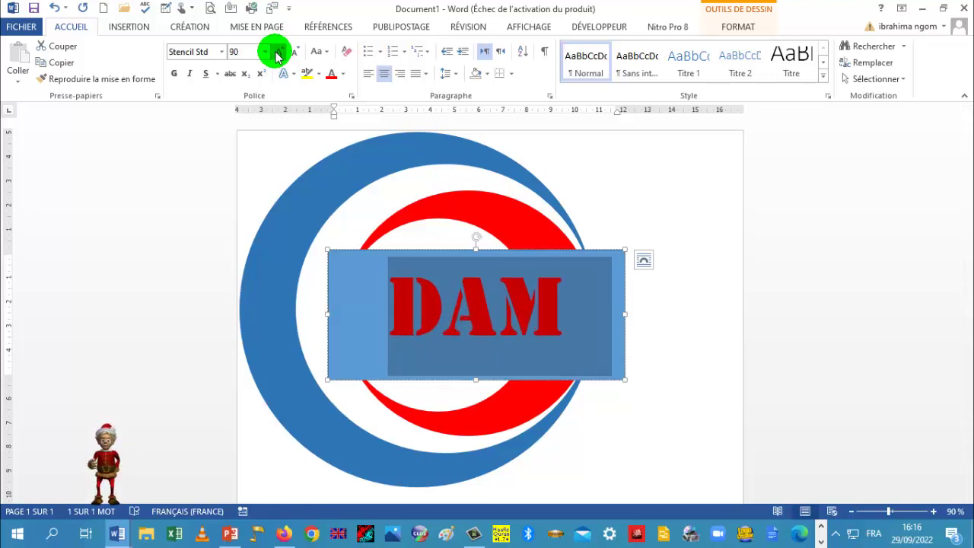
pyautogui.click(277, 56)
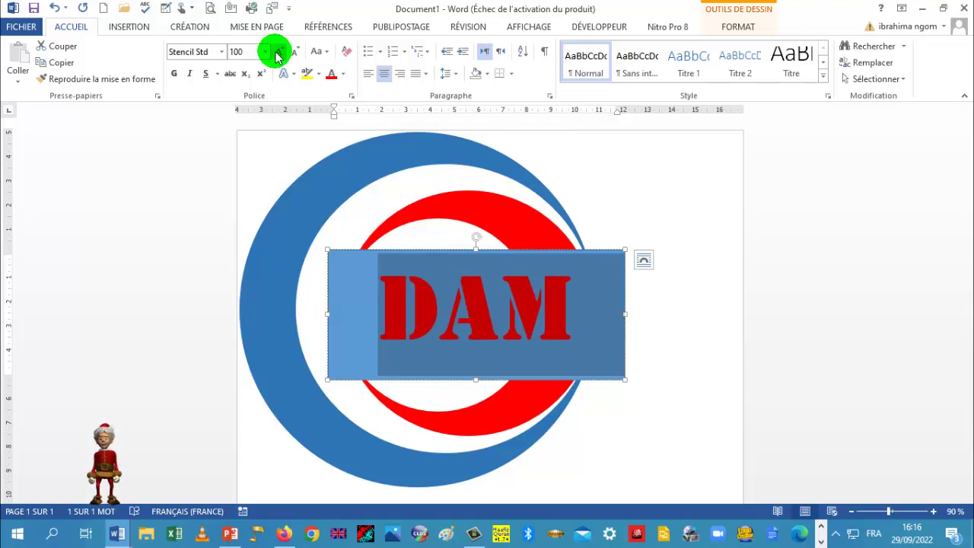
pyautogui.click(277, 56)
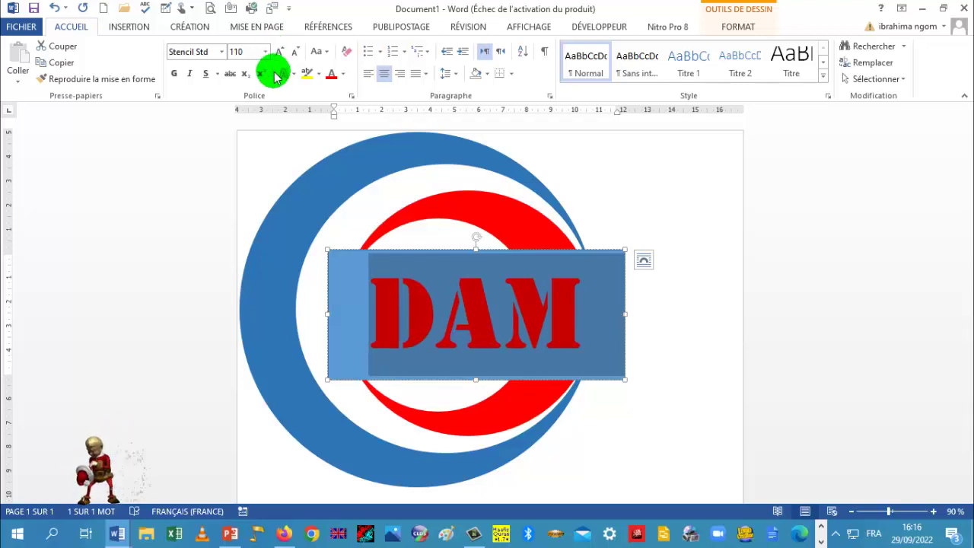
pyautogui.moveTo(395, 277)
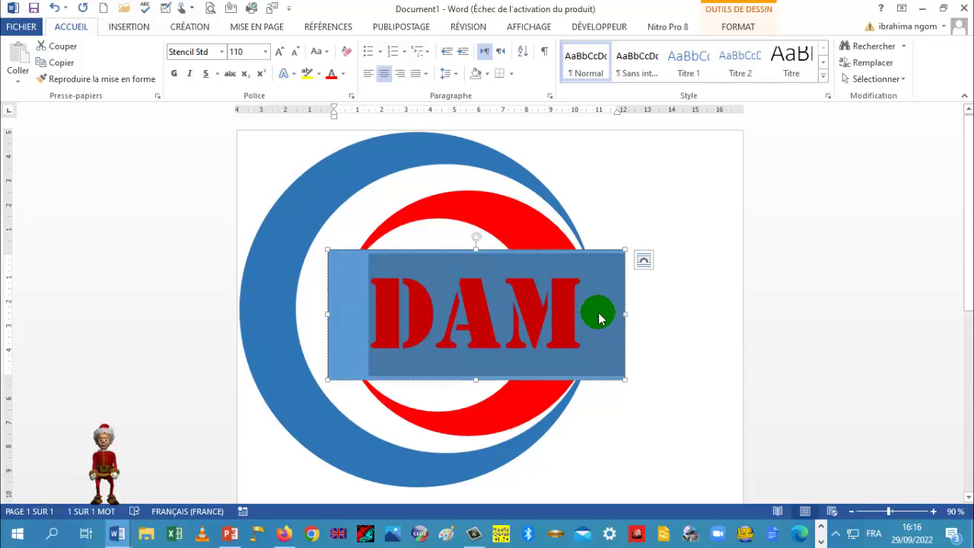
pyautogui.click(598, 313)
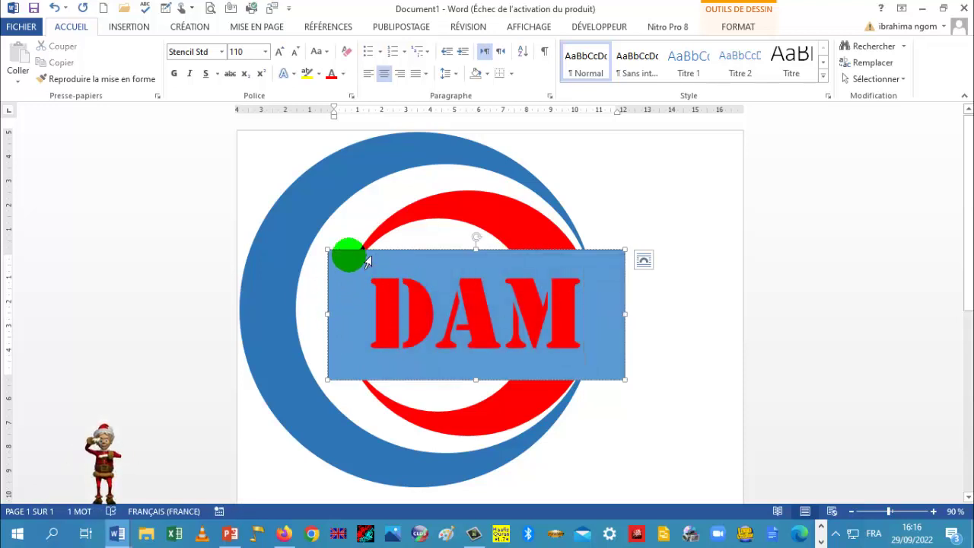
# Give the DAM rectangle a white fill and no outline
pyautogui.click(424, 257)
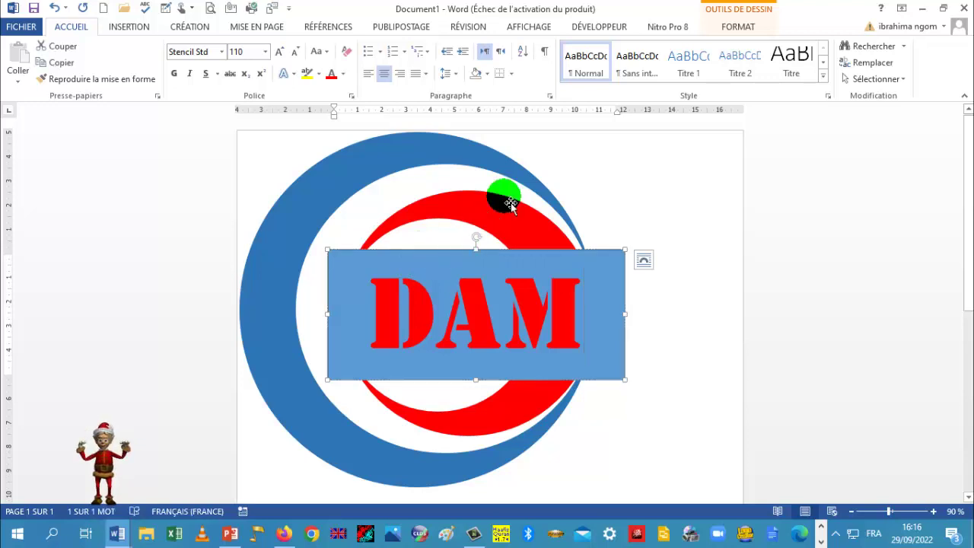
pyautogui.click(738, 27)
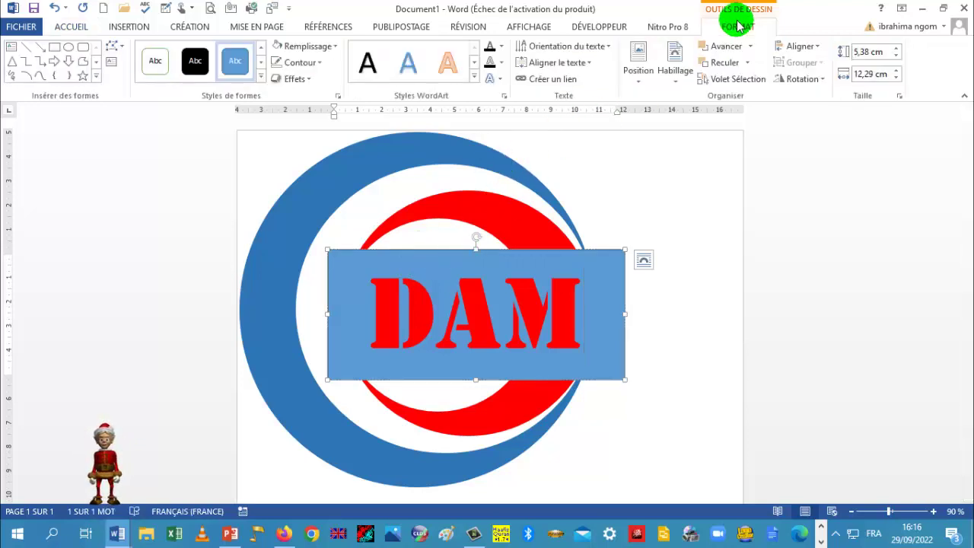
pyautogui.click(304, 45)
pyautogui.click(279, 79)
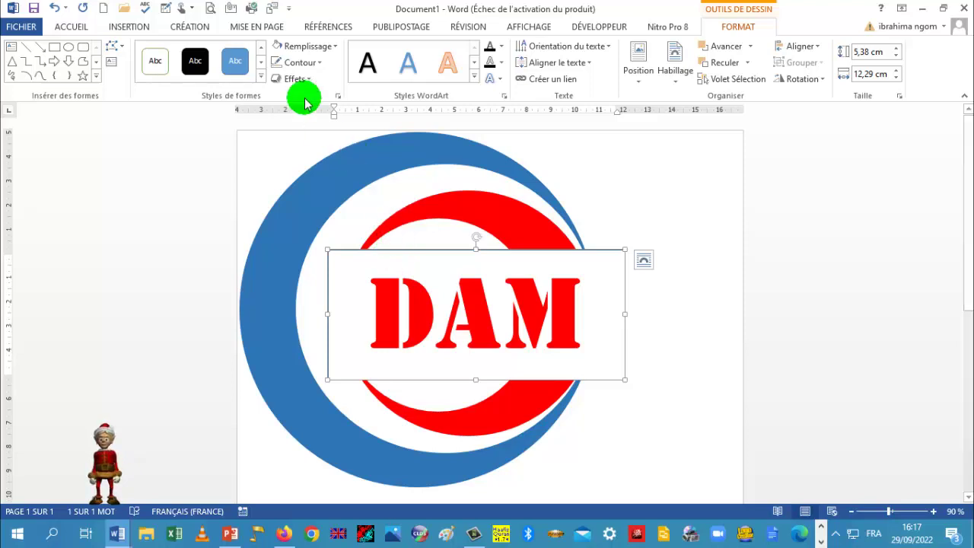
pyautogui.click(299, 62)
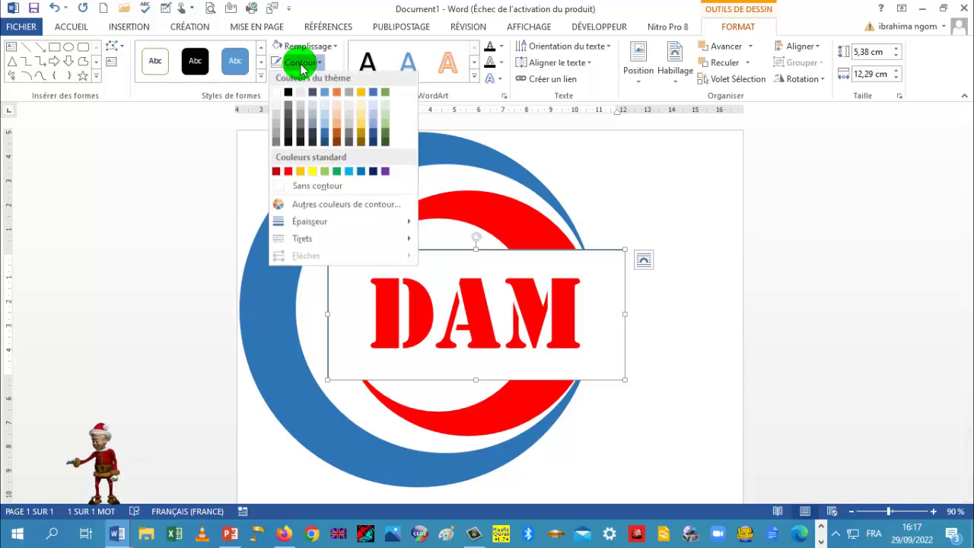
pyautogui.click(315, 189)
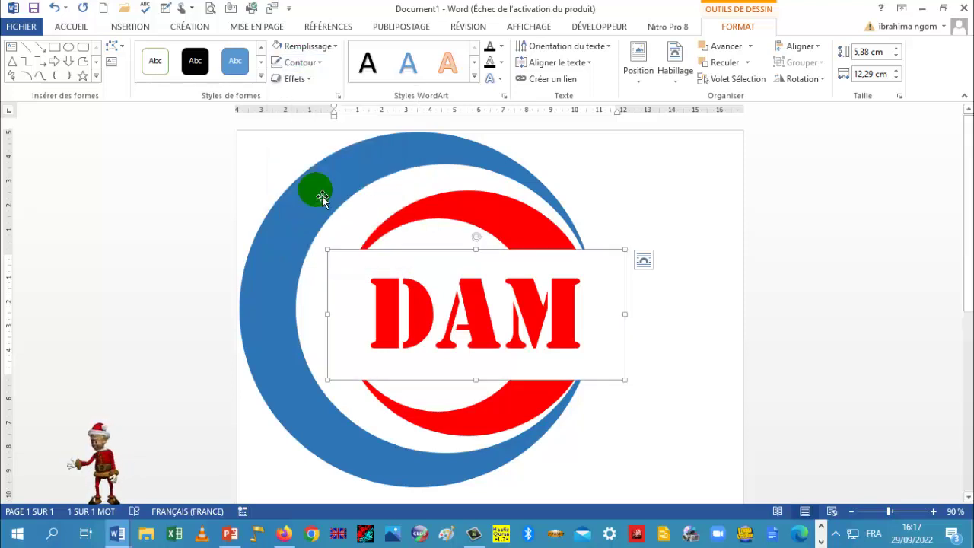
# Left-align DAM in its box and shift the box slightly left
pyautogui.click(371, 294)
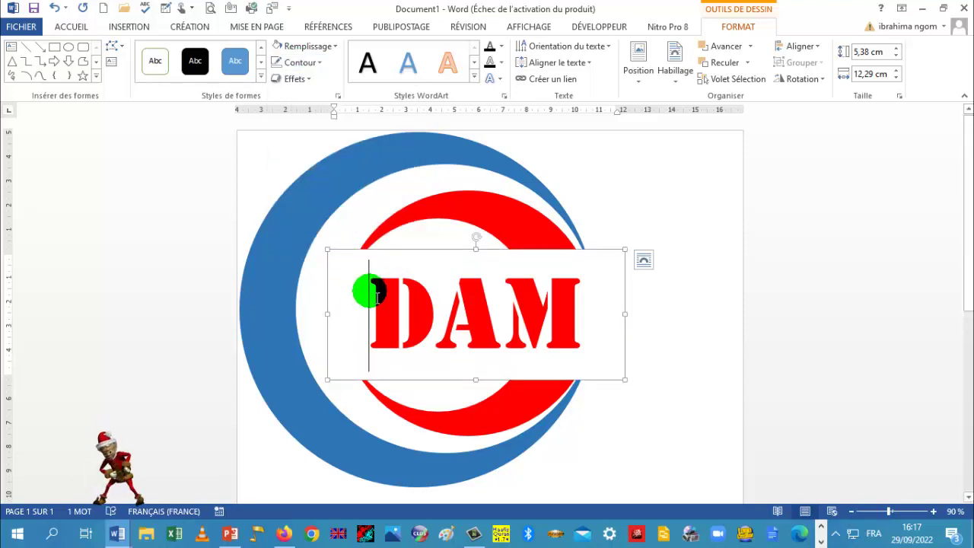
pyautogui.click(61, 29)
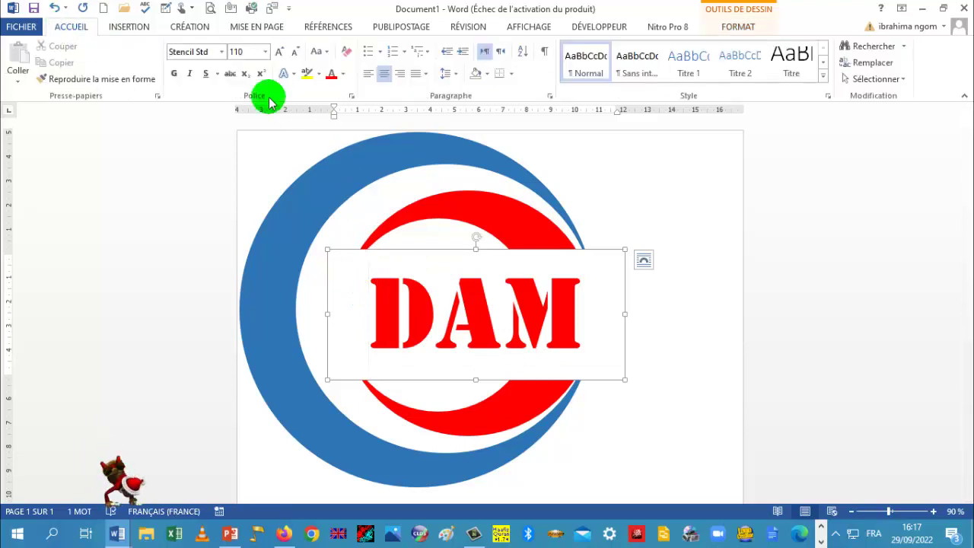
pyautogui.click(370, 76)
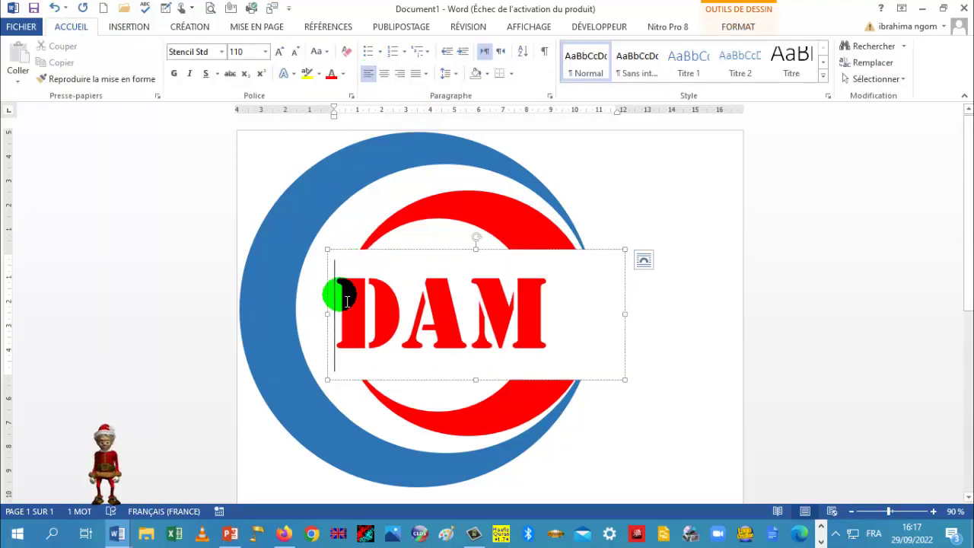
pyautogui.click(380, 255)
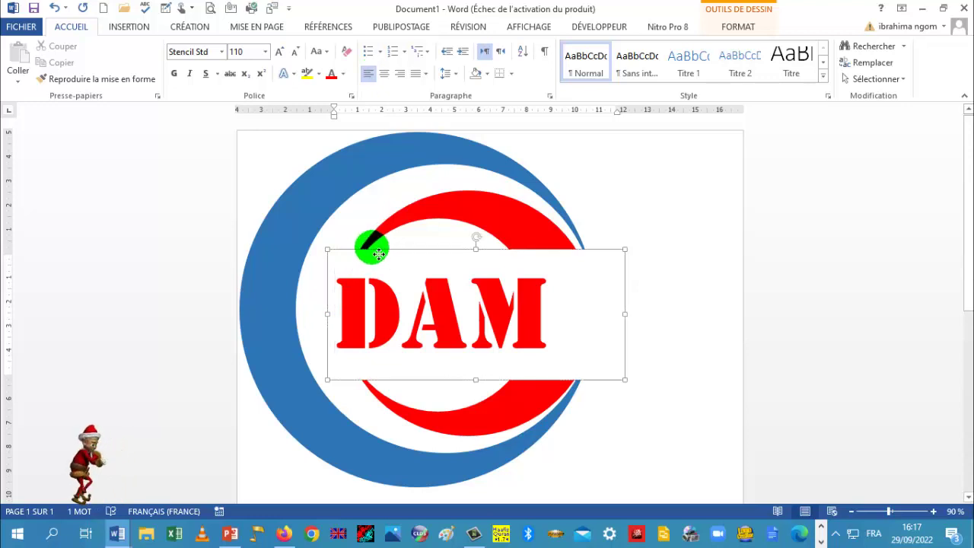
pyautogui.moveTo(379, 255); pyautogui.dragTo(367, 254)
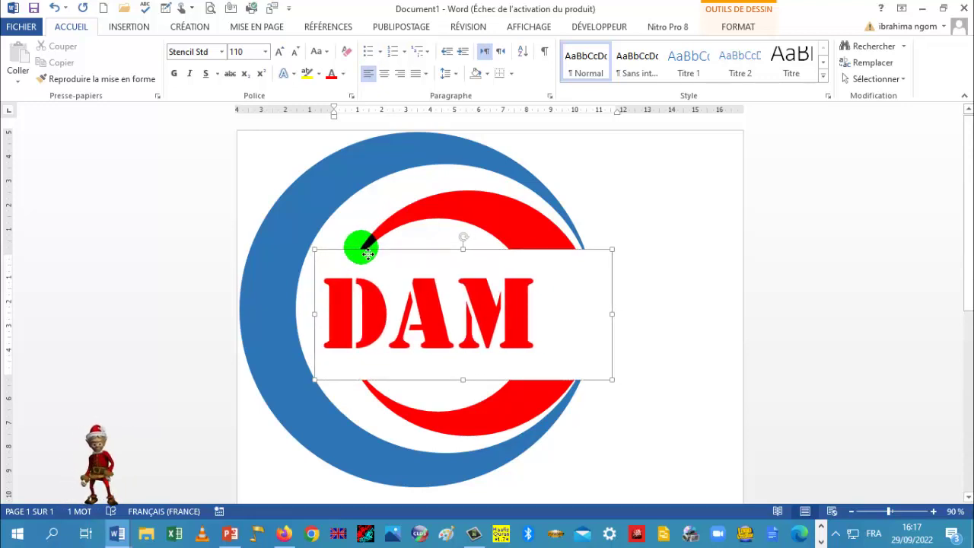
# Shorten the DAM text box from the bottom and nudge it slightly down
pyautogui.click(553, 341)
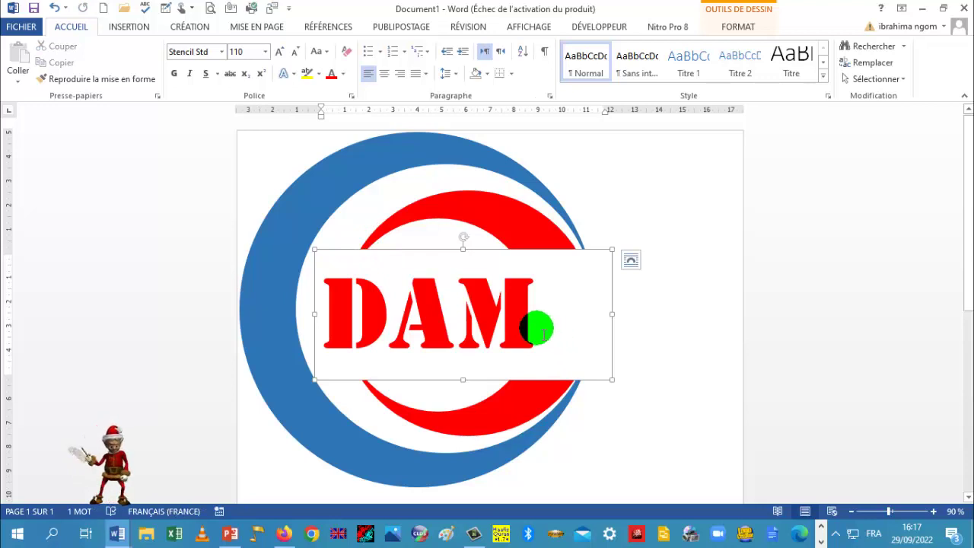
pyautogui.moveTo(544, 334); pyautogui.dragTo(354, 326)
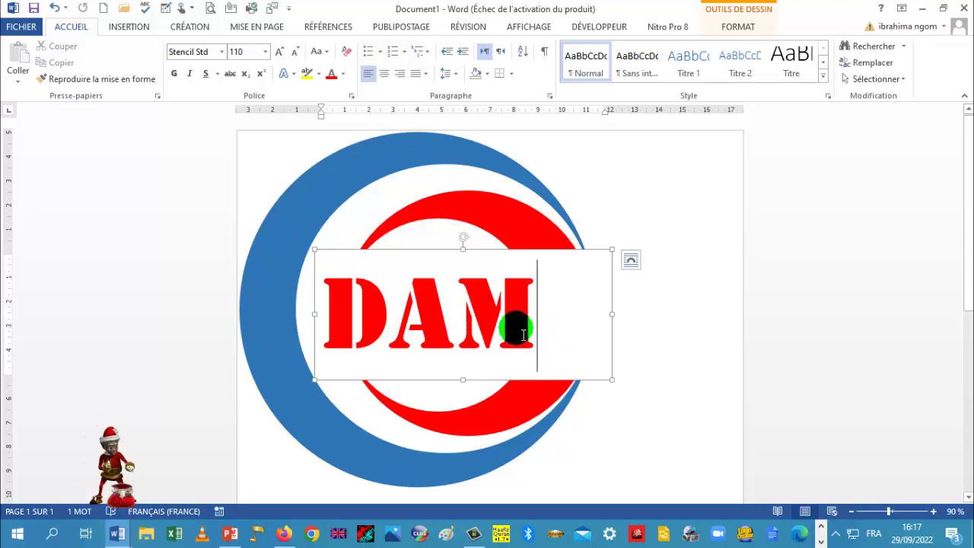
pyautogui.click(692, 481)
pyautogui.click(466, 379)
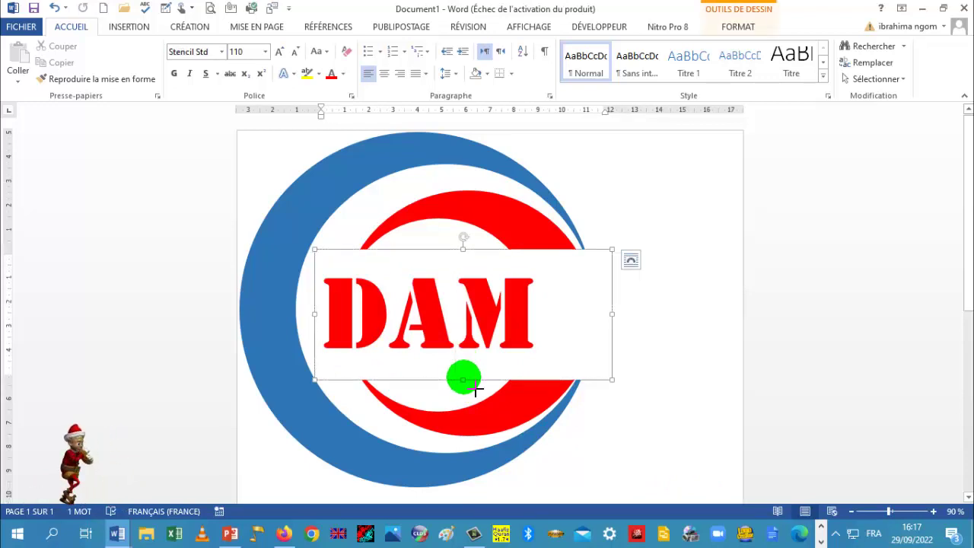
pyautogui.moveTo(467, 383)
pyautogui.mouseDown()
pyautogui.moveTo(475, 369)
pyautogui.moveTo(501, 373)
pyautogui.mouseUp()
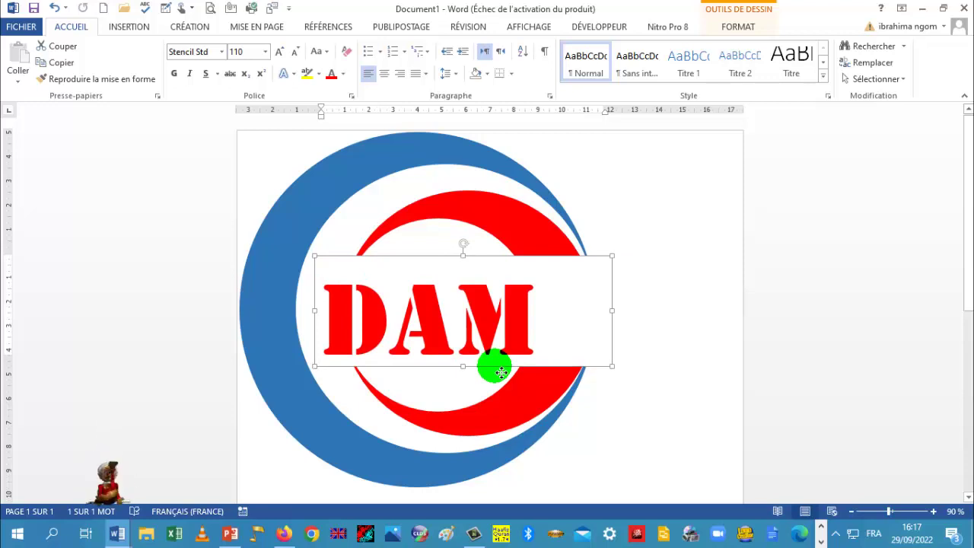
pyautogui.moveTo(502, 372); pyautogui.dragTo(504, 375)
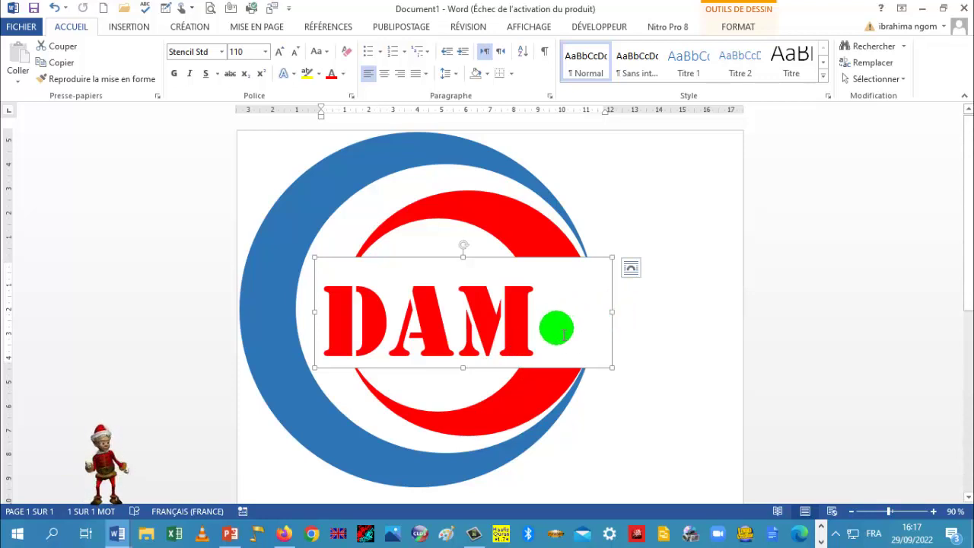
pyautogui.click(564, 333)
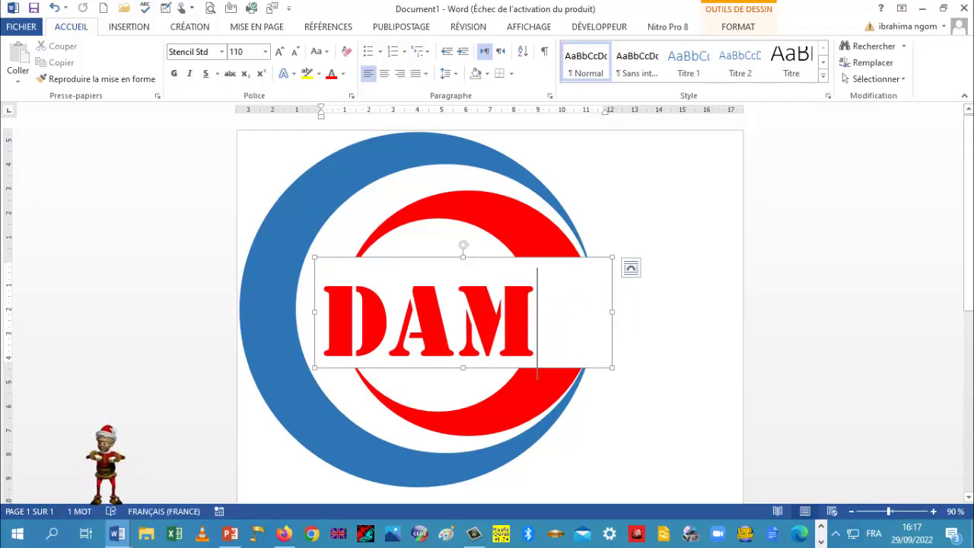
# Add a T after DAM, checking TV's font size in the DAM LOGO reference
pyautogui.write('T')
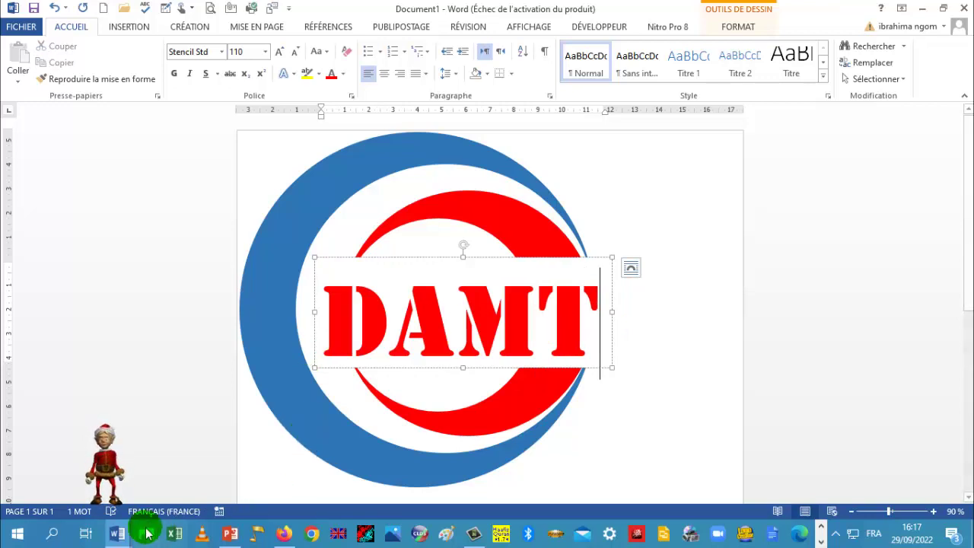
pyautogui.moveTo(122, 536)
pyautogui.click(133, 478)
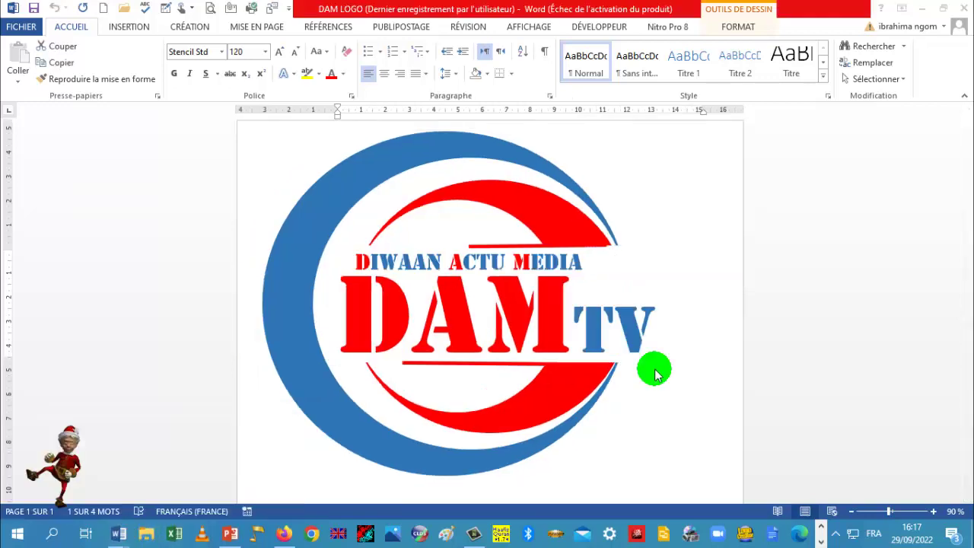
pyautogui.doubleClick(590, 329)
pyautogui.moveTo(579, 322)
pyautogui.mouseDown()
pyautogui.moveTo(634, 324)
pyautogui.moveTo(580, 341)
pyautogui.mouseUp()
pyautogui.click(638, 329)
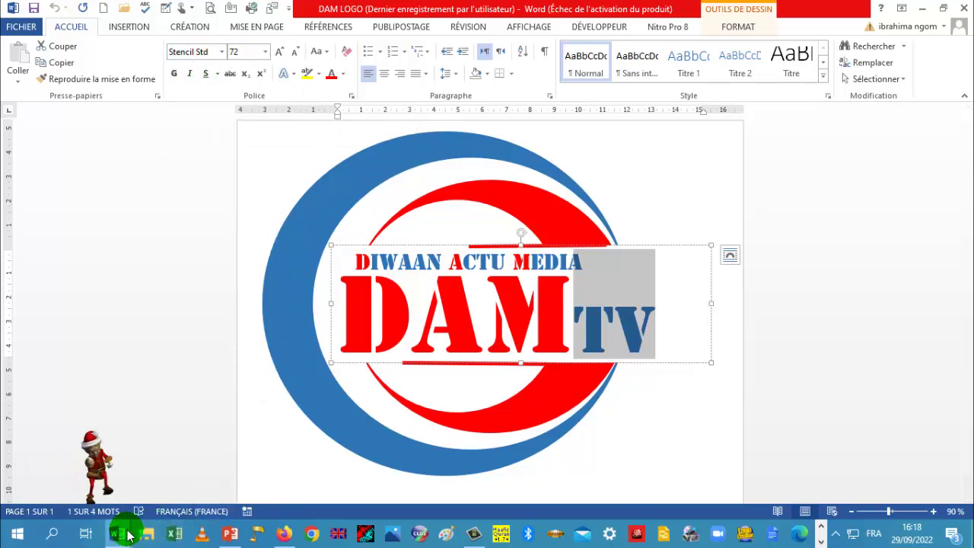
pyautogui.moveTo(128, 537)
pyautogui.click(231, 493)
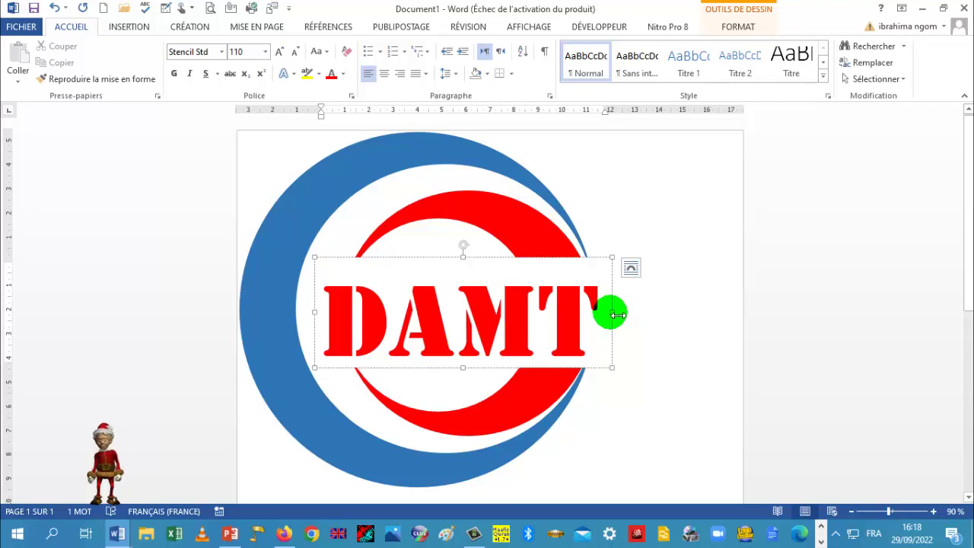
# Widen the text box to fit DAMTV and make TV 72-point blue
pyautogui.moveTo(618, 315)
pyautogui.mouseDown()
pyautogui.moveTo(682, 326)
pyautogui.moveTo(542, 326)
pyautogui.mouseUp()
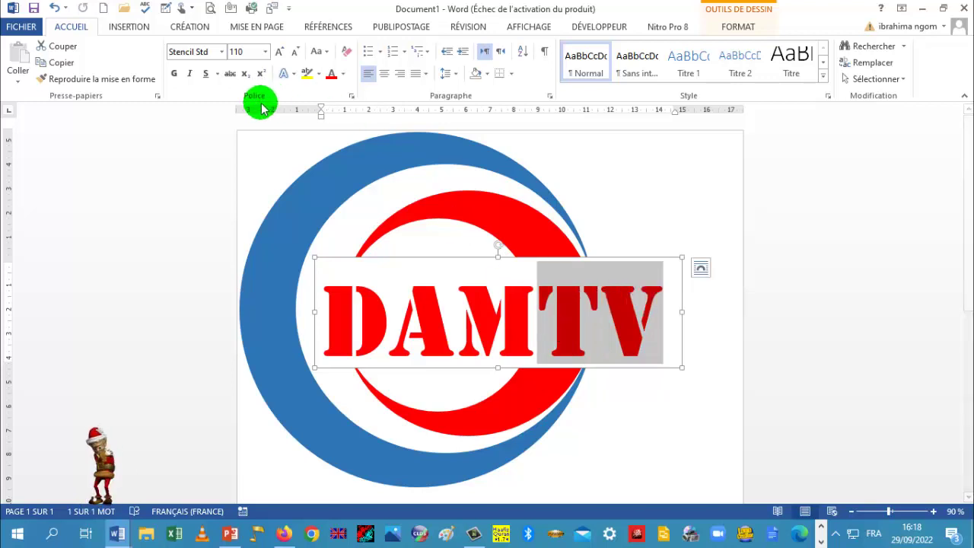
pyautogui.click(296, 56)
pyautogui.click(295, 57)
pyautogui.click(295, 56)
pyautogui.click(295, 56)
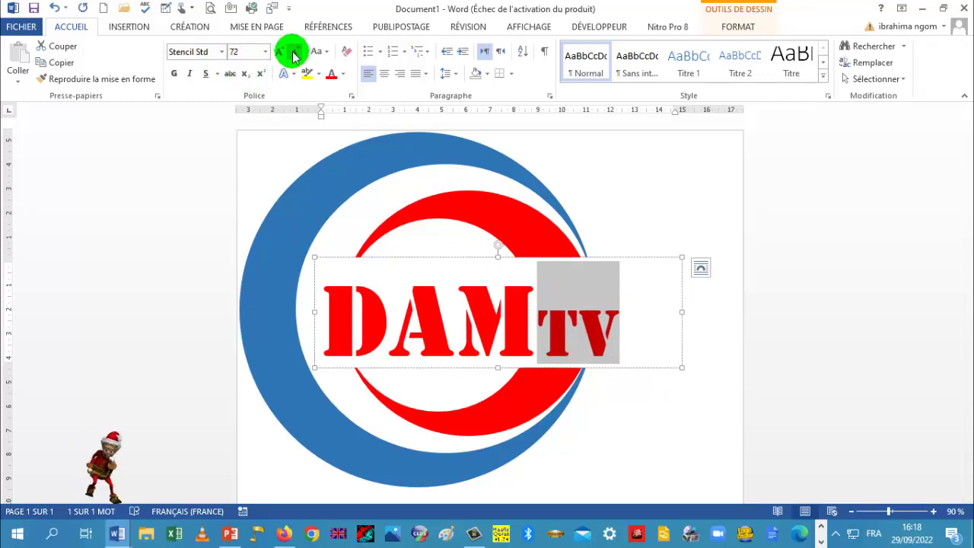
pyautogui.click(344, 74)
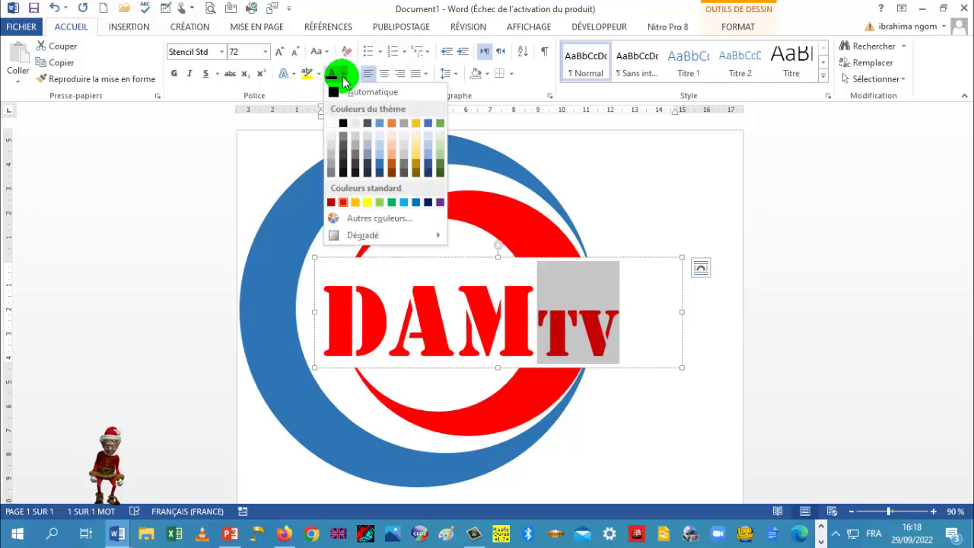
pyautogui.click(379, 162)
pyautogui.hotkey('ctrl', 'z')
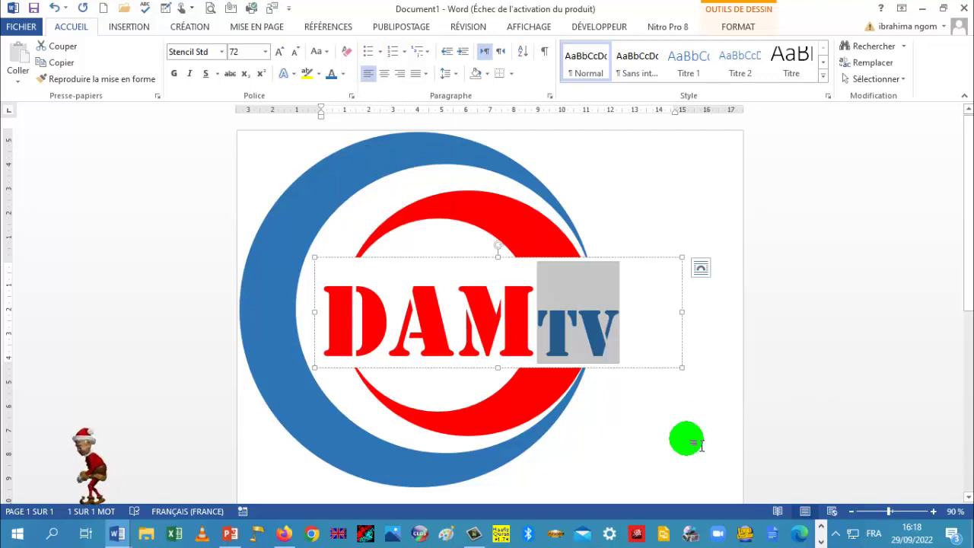
# Deselect the box and switch to the DAM LOGO document
pyautogui.click(683, 438)
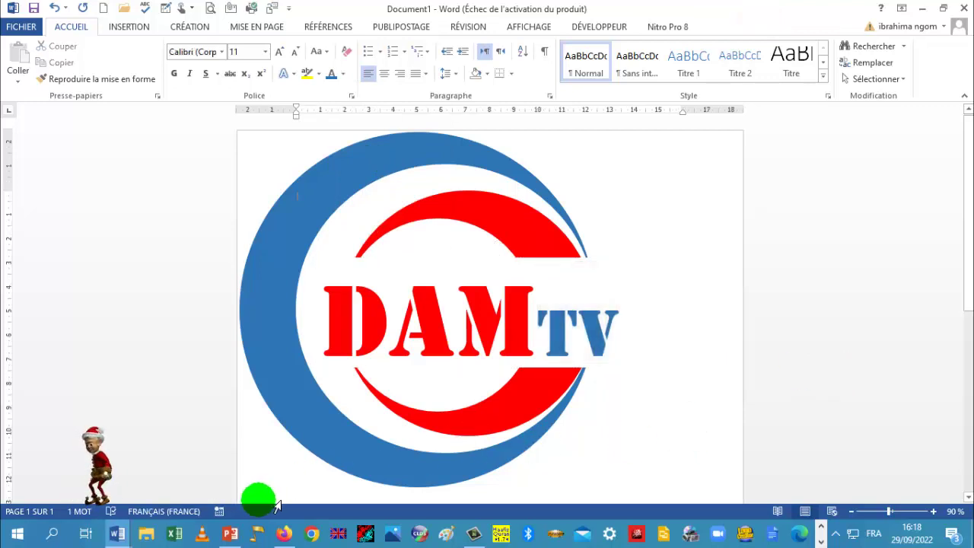
pyautogui.moveTo(120, 535)
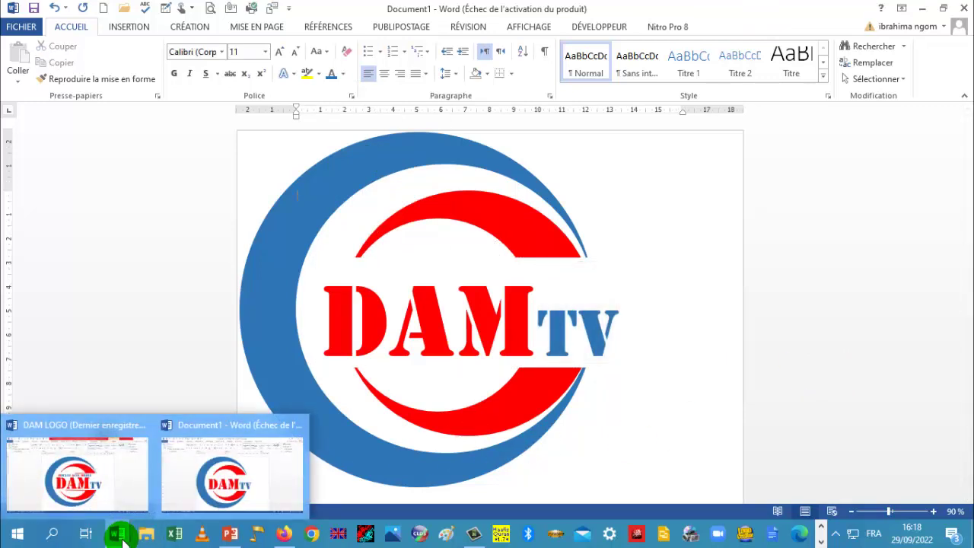
pyautogui.click(114, 491)
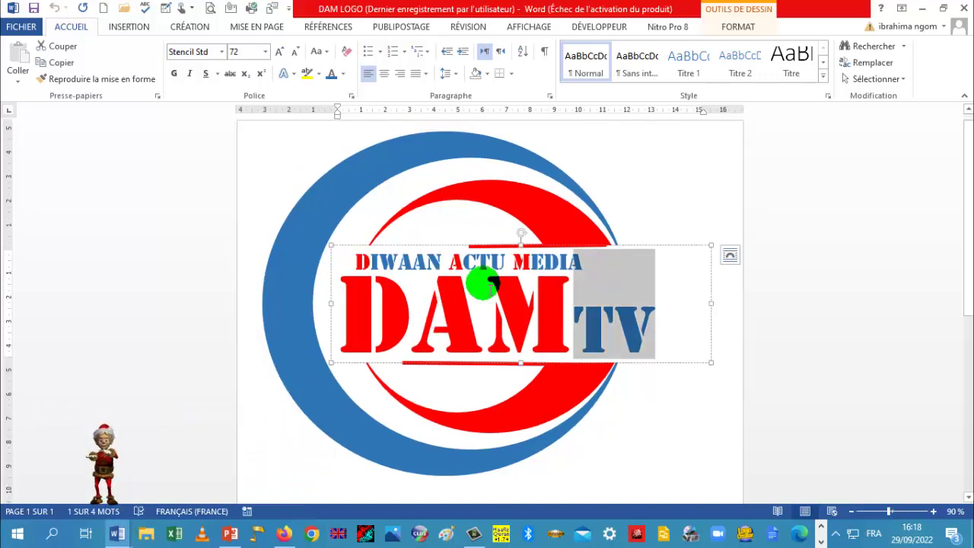
# Return from the DAM LOGO reference to Document1 and open the Insertion options
pyautogui.click(358, 266)
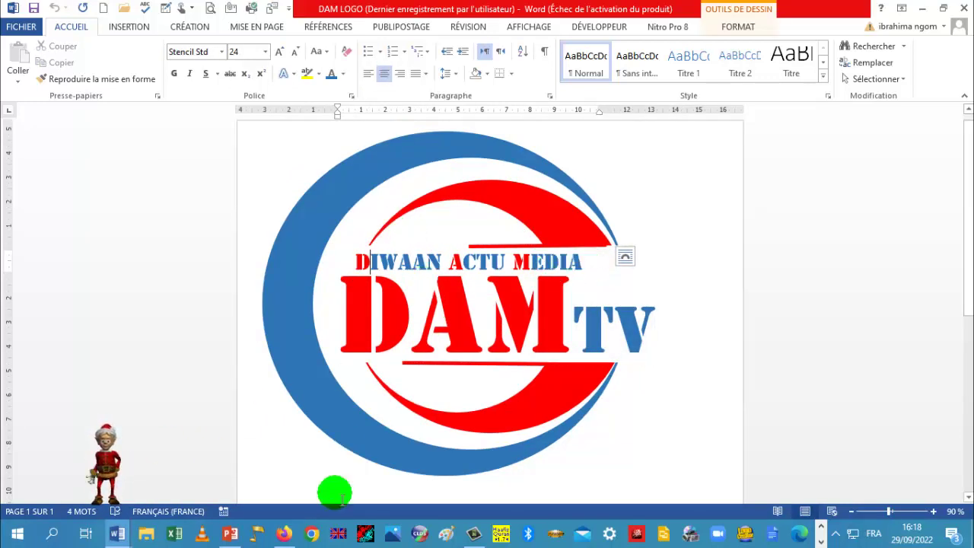
pyautogui.moveTo(229, 533)
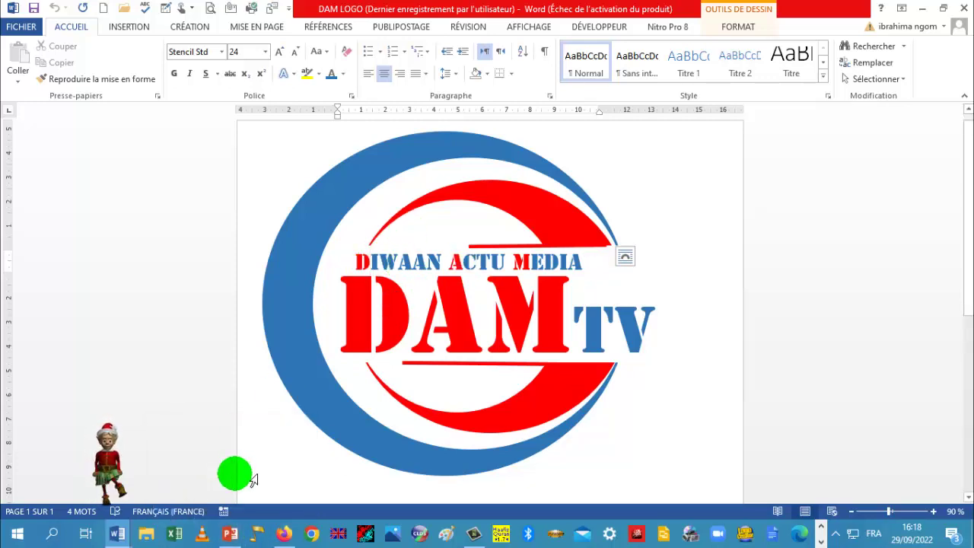
pyautogui.moveTo(129, 539)
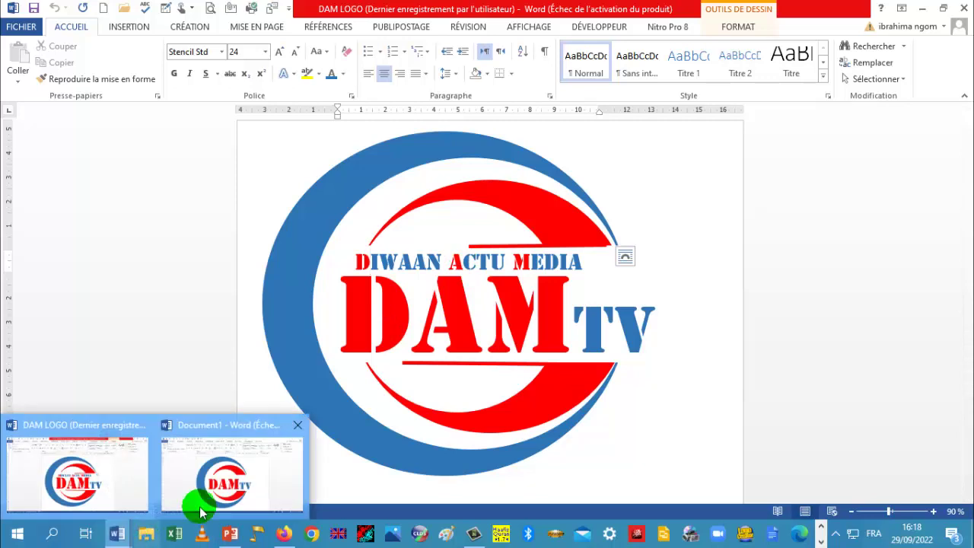
pyautogui.click(234, 476)
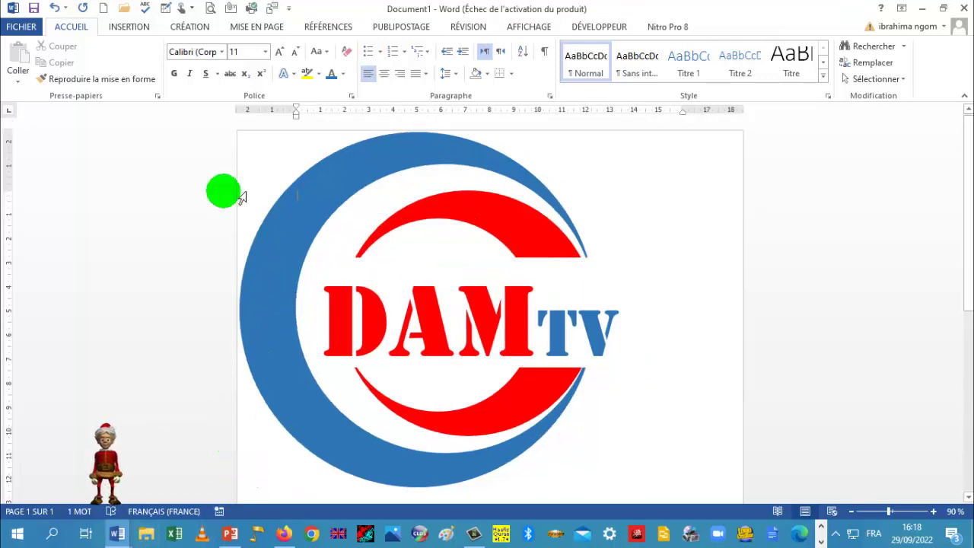
pyautogui.click(116, 26)
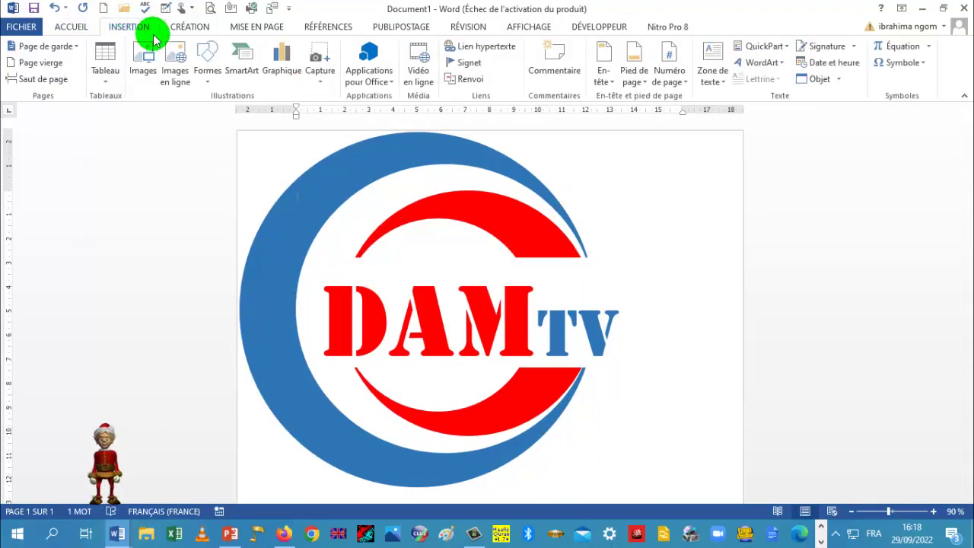
pyautogui.click(716, 82)
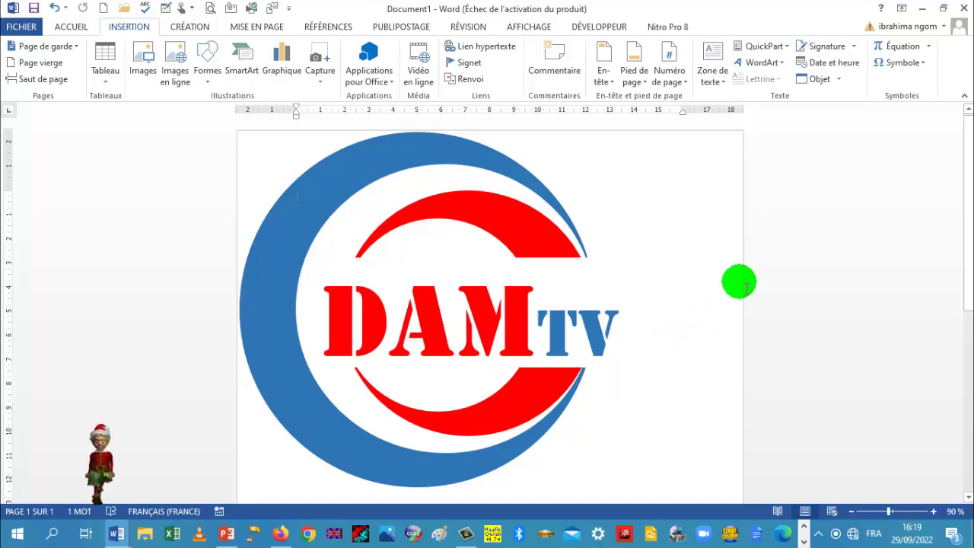
# Draw a thin 1.15 × 12.02 cm rectangle bar above DAM and make it hold text
pyautogui.click(215, 81)
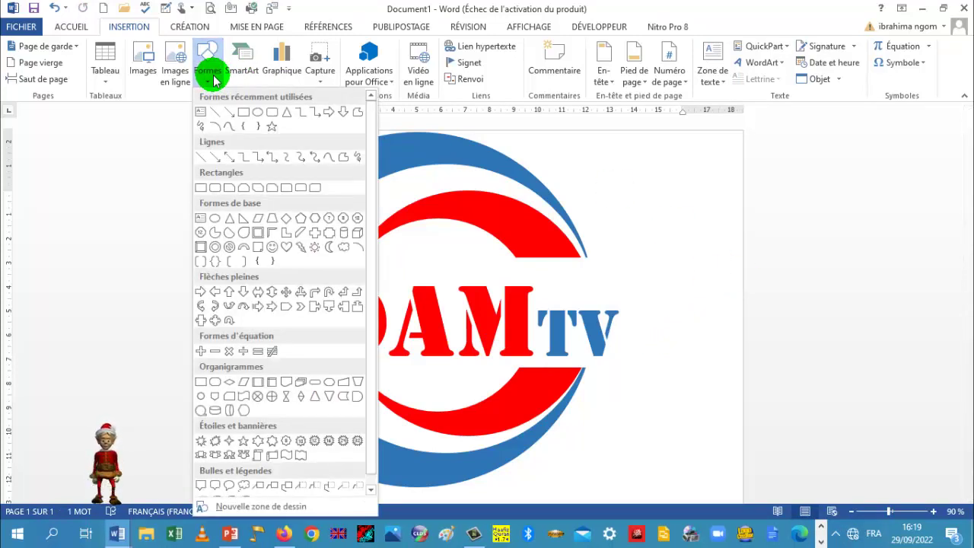
pyautogui.click(245, 116)
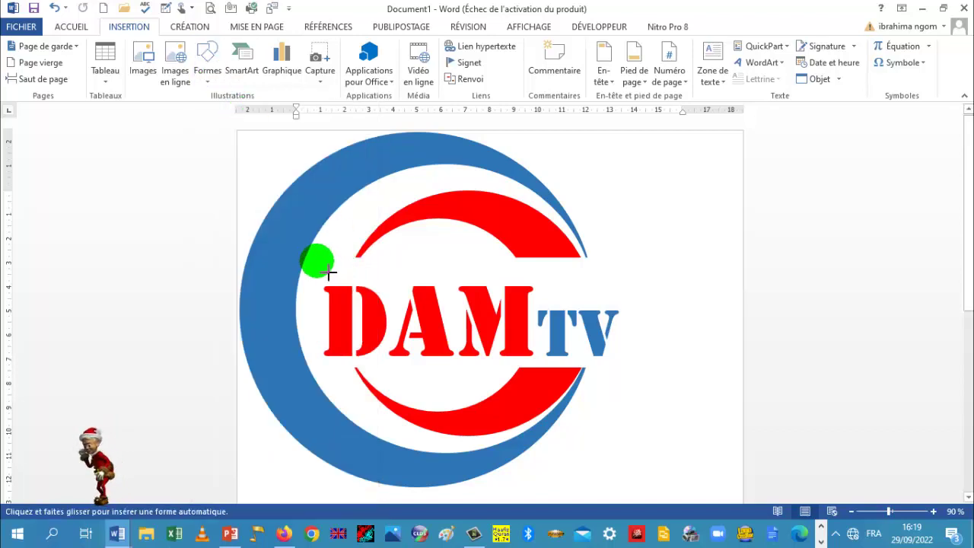
pyautogui.moveTo(321, 268); pyautogui.dragTo(604, 297)
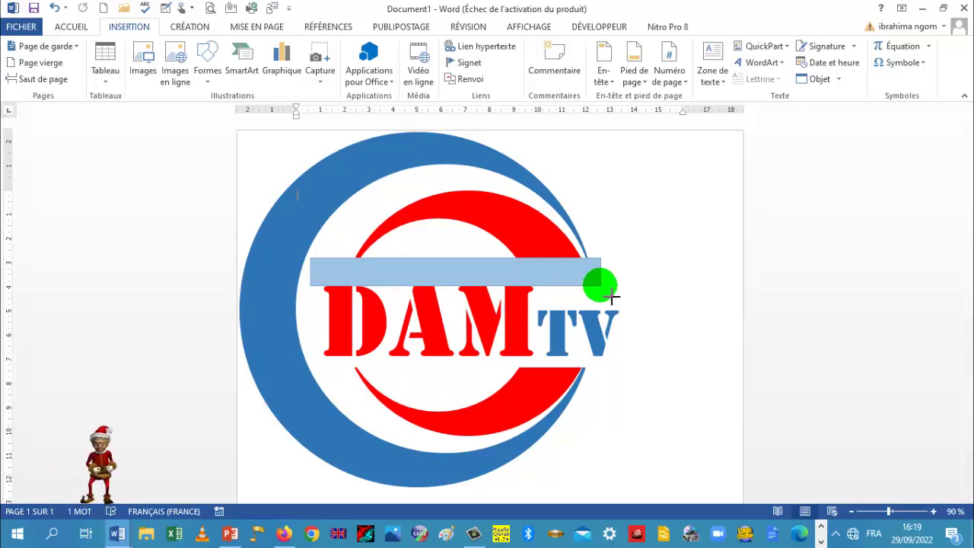
pyautogui.moveTo(612, 297); pyautogui.dragTo(609, 295)
pyautogui.click(472, 268)
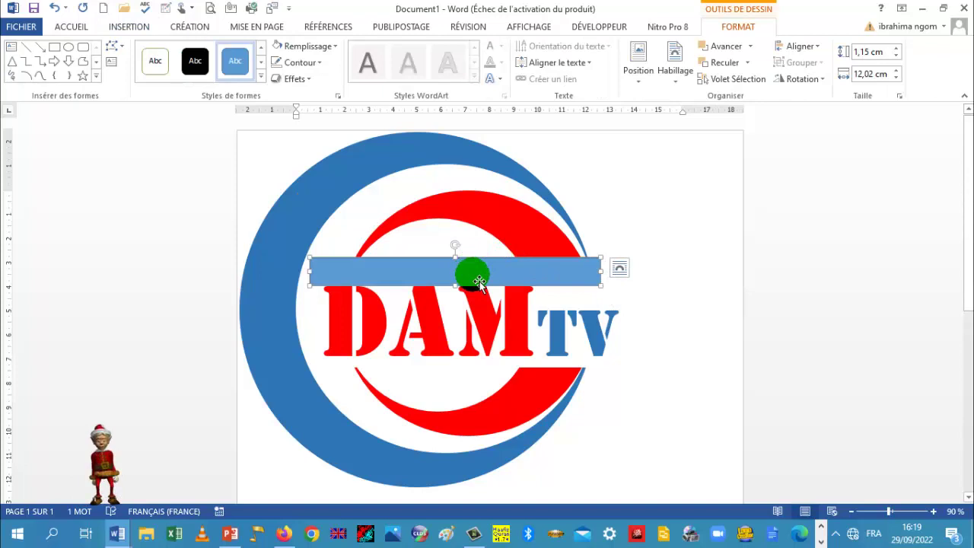
pyautogui.rightClick(477, 279)
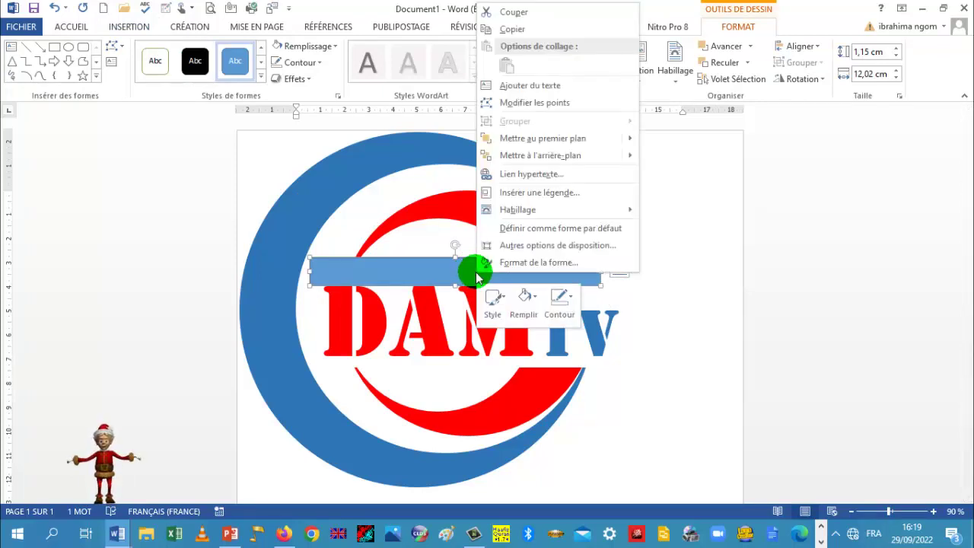
pyautogui.click(516, 86)
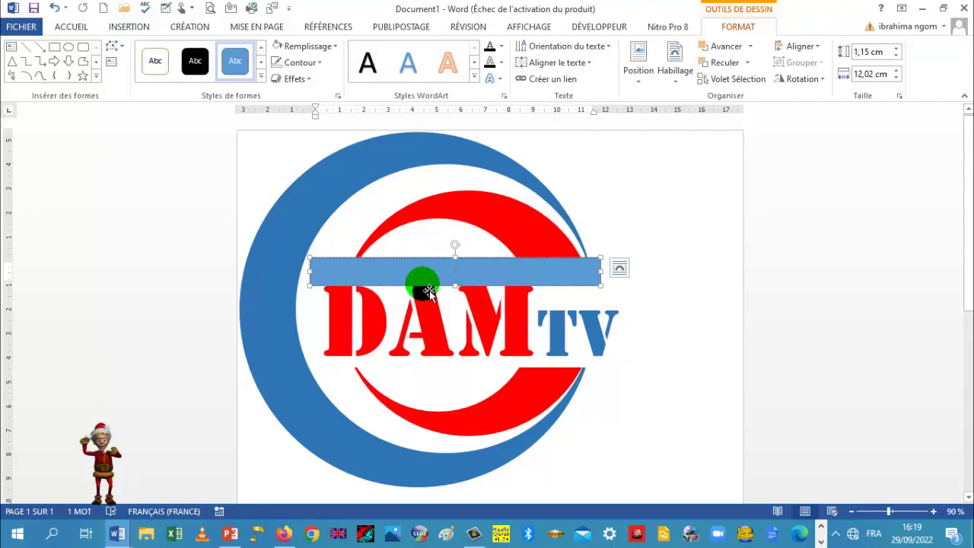
# Type 'DIWAAN ACTU MEDIA' into the blue bar and select it for formatting
pyautogui.write('DIWAAN ACTU M')
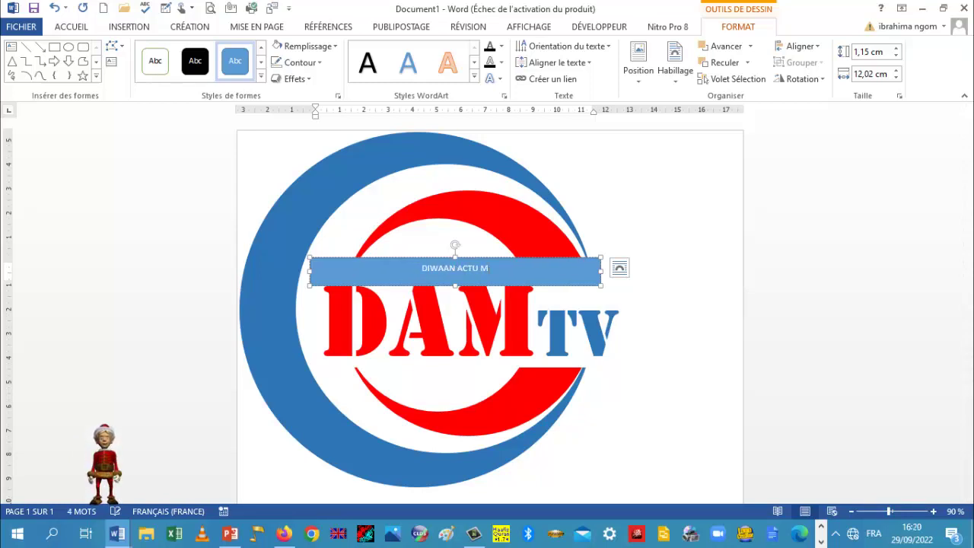
pyautogui.write('EDIA')
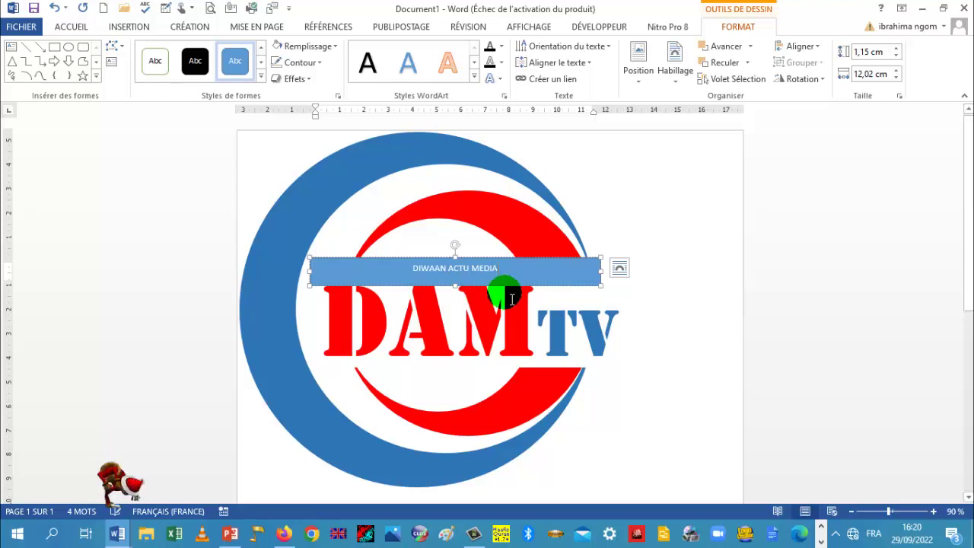
pyautogui.moveTo(512, 268); pyautogui.dragTo(404, 279)
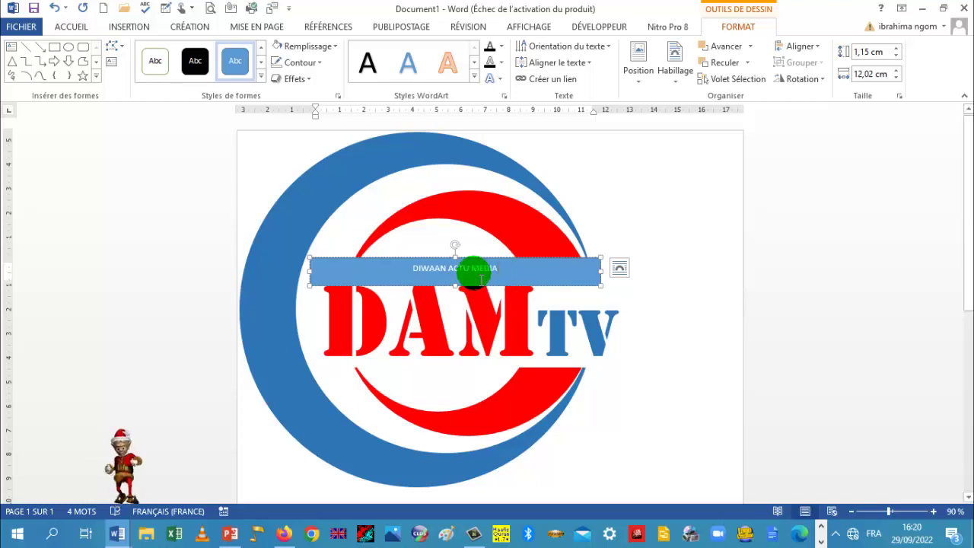
pyautogui.click(65, 27)
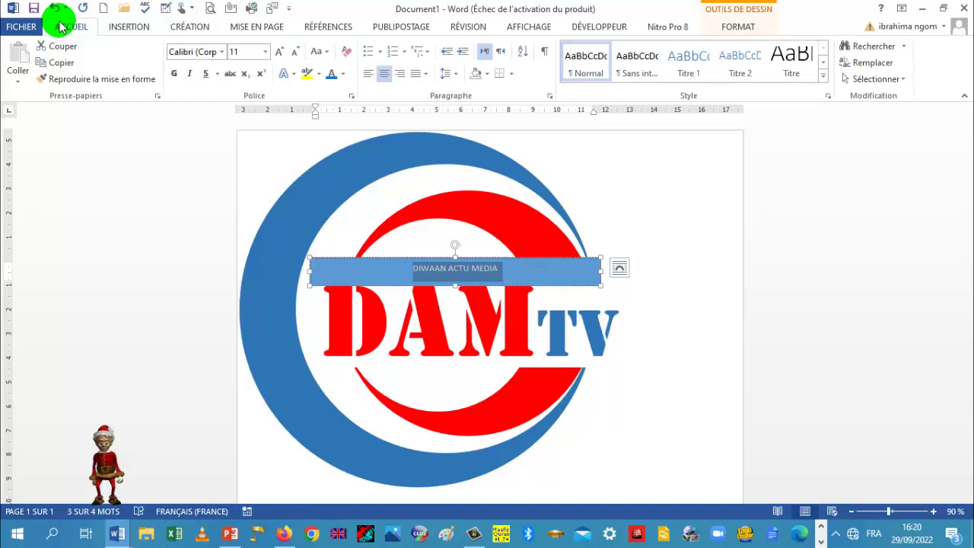
# Apply Stencil Std to DIWAAN ACTU MEDIA, growing it to 28 then back to size 26
pyautogui.click(221, 52)
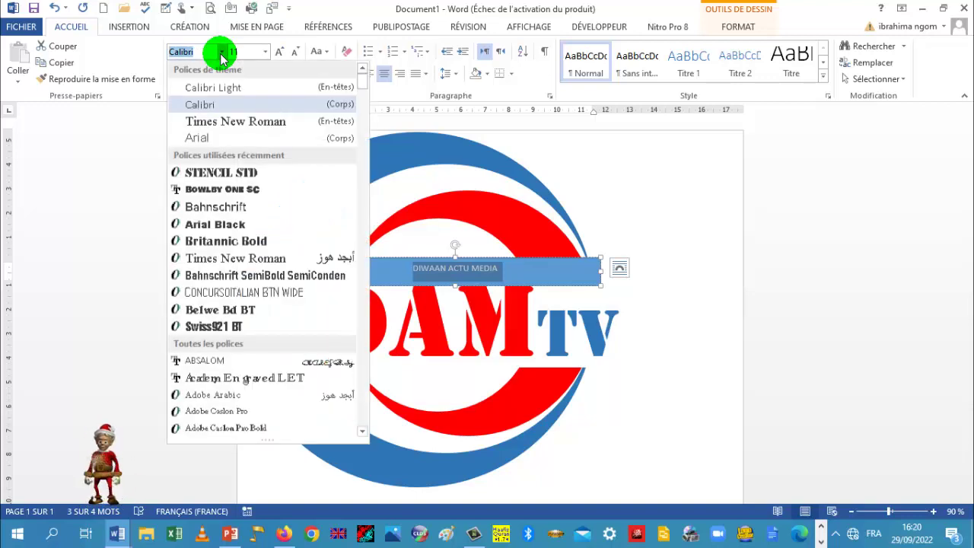
pyautogui.click(226, 174)
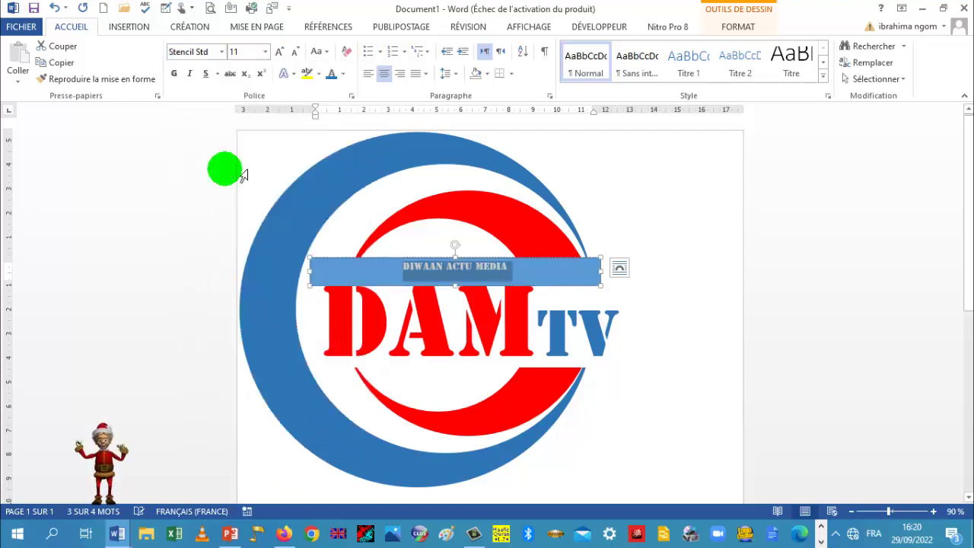
pyautogui.click(279, 53)
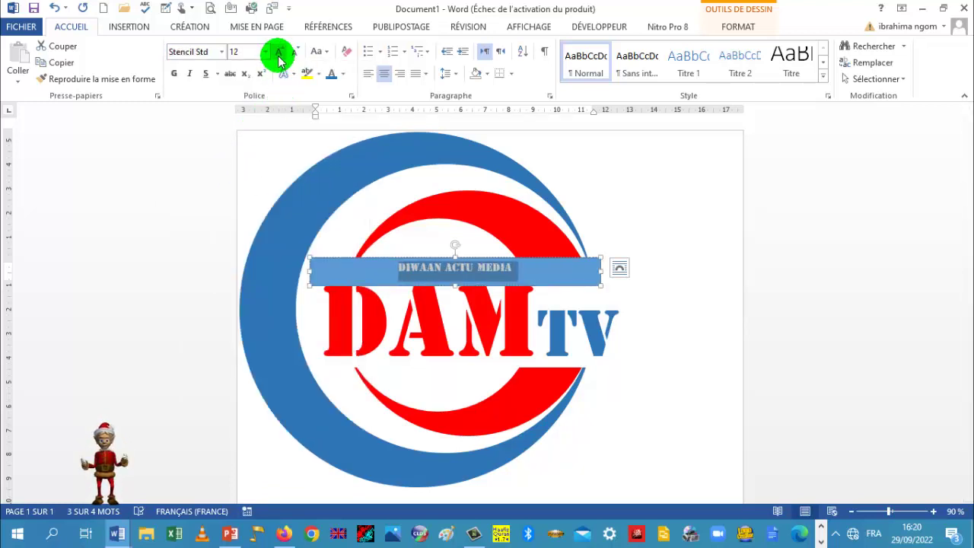
pyautogui.click(280, 54)
pyautogui.click(279, 54)
pyautogui.click(279, 53)
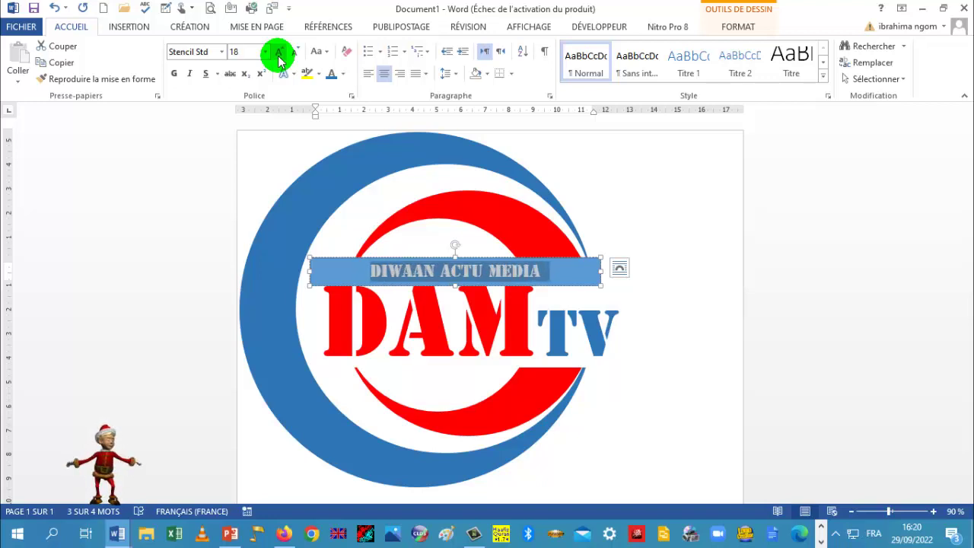
pyautogui.click(279, 53)
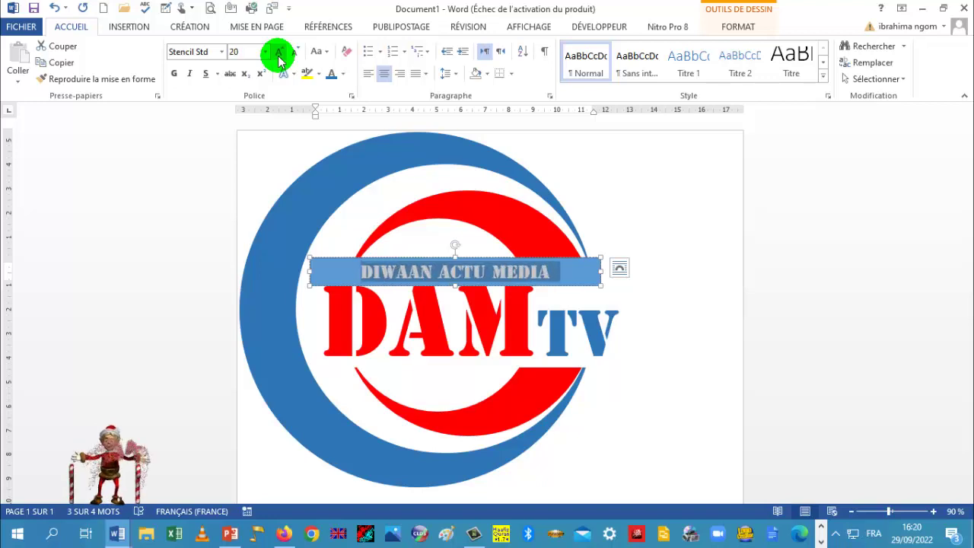
pyautogui.click(279, 53)
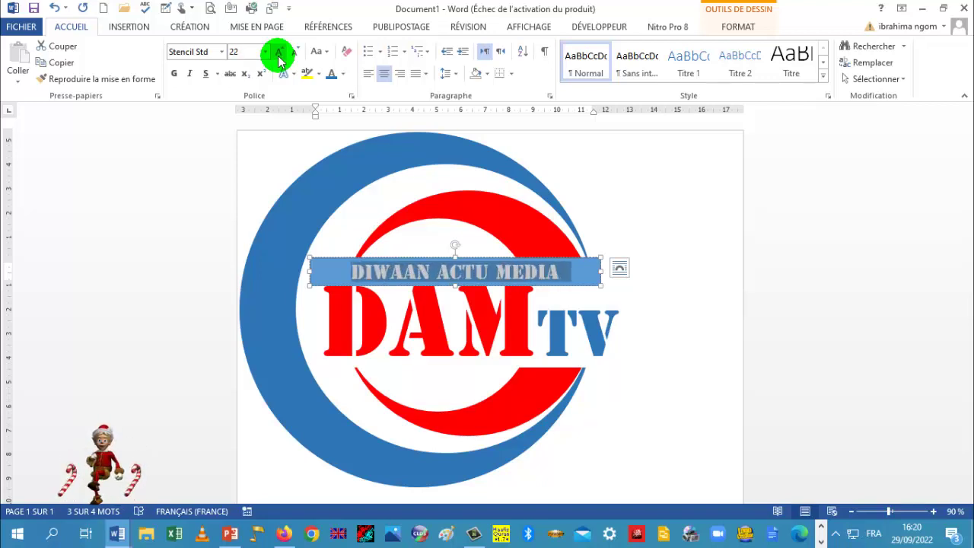
pyautogui.click(279, 55)
pyautogui.click(279, 55)
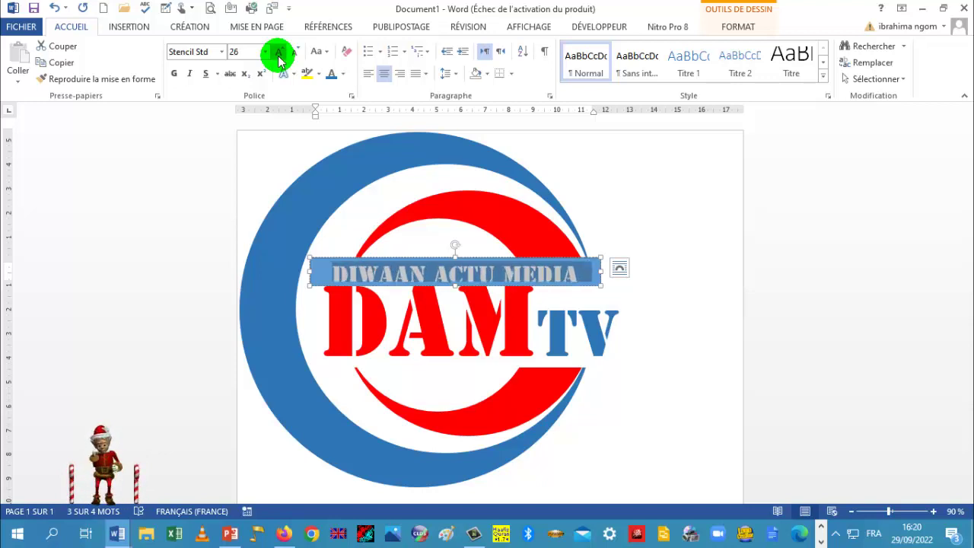
pyautogui.click(279, 55)
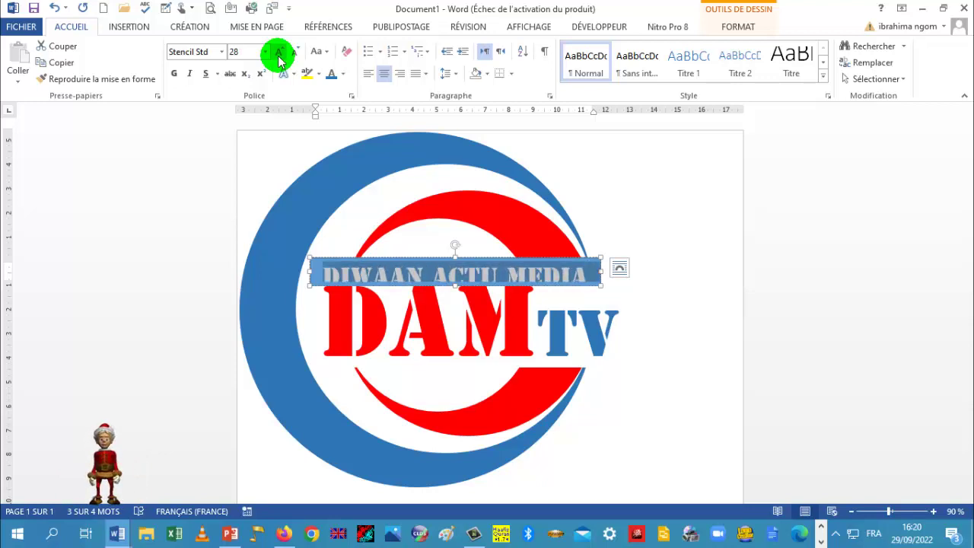
pyautogui.click(294, 56)
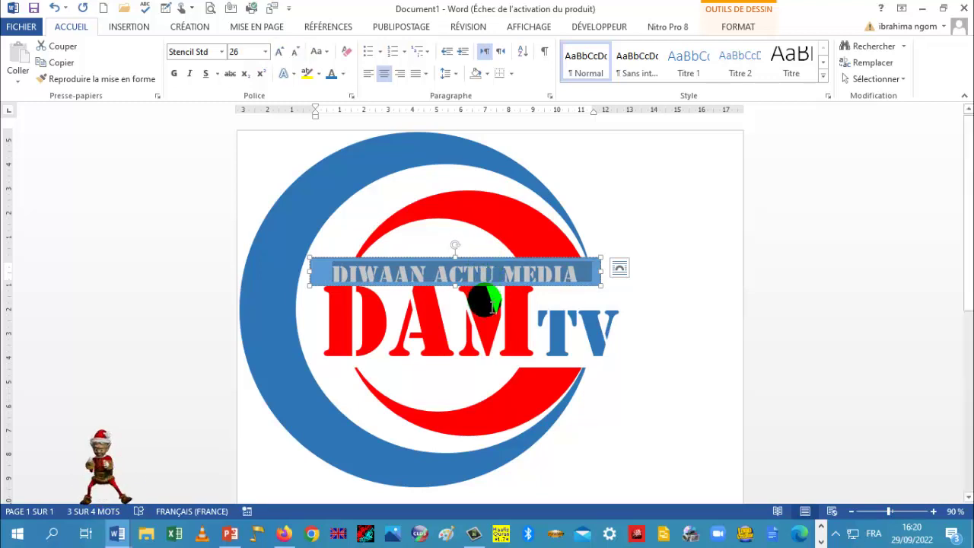
pyautogui.moveTo(339, 276); pyautogui.dragTo(568, 277)
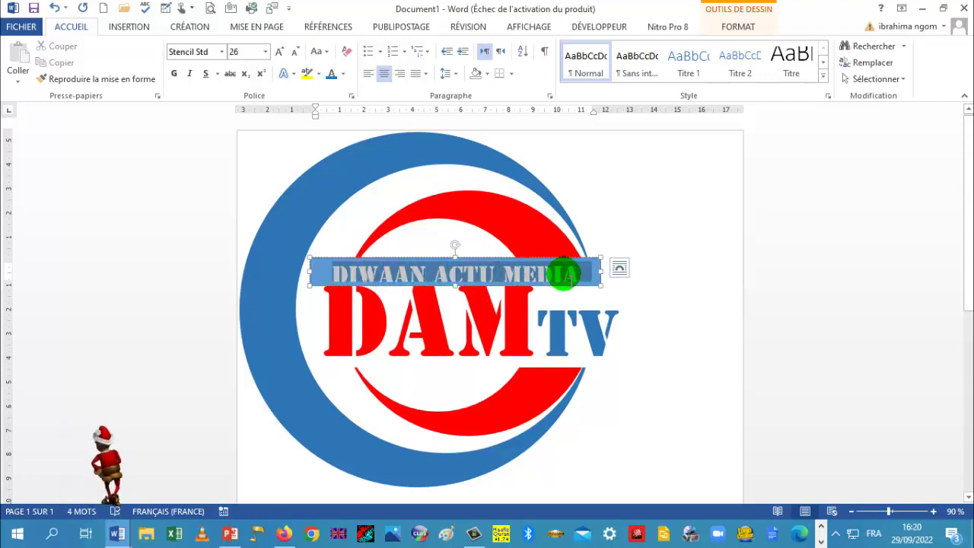
# Compare with the DAM LOGO document, then colour the DIWAAN ACTU MEDIA text dark blue
pyautogui.moveTo(116, 535)
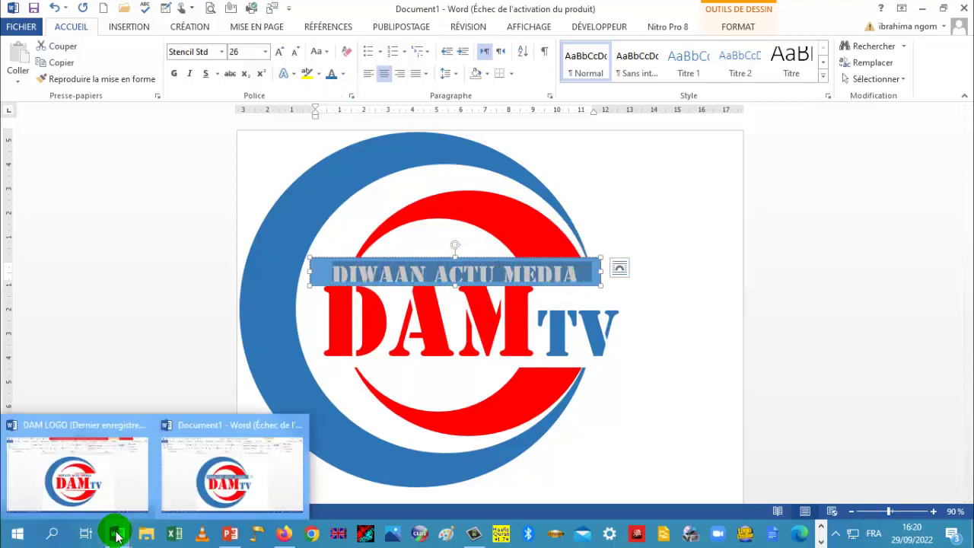
pyautogui.click(119, 495)
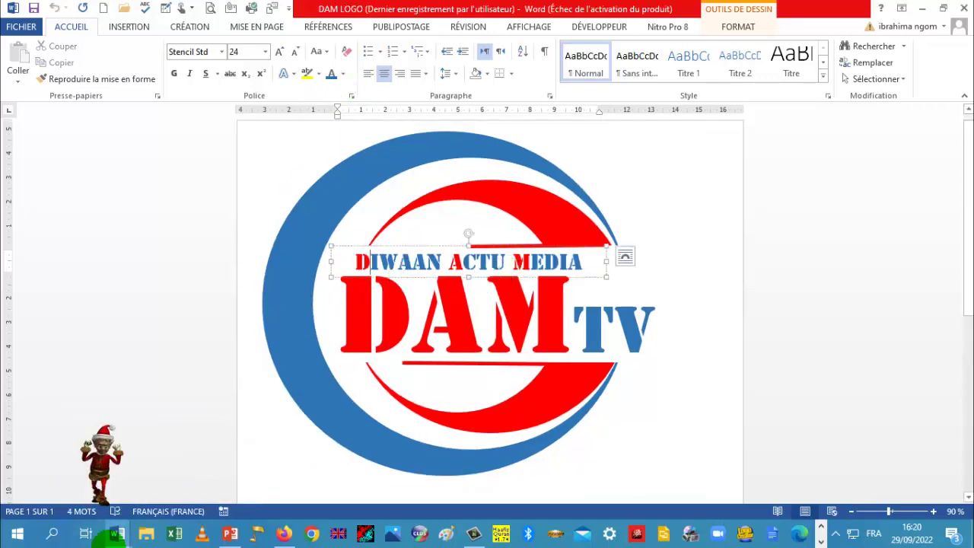
pyautogui.moveTo(122, 532)
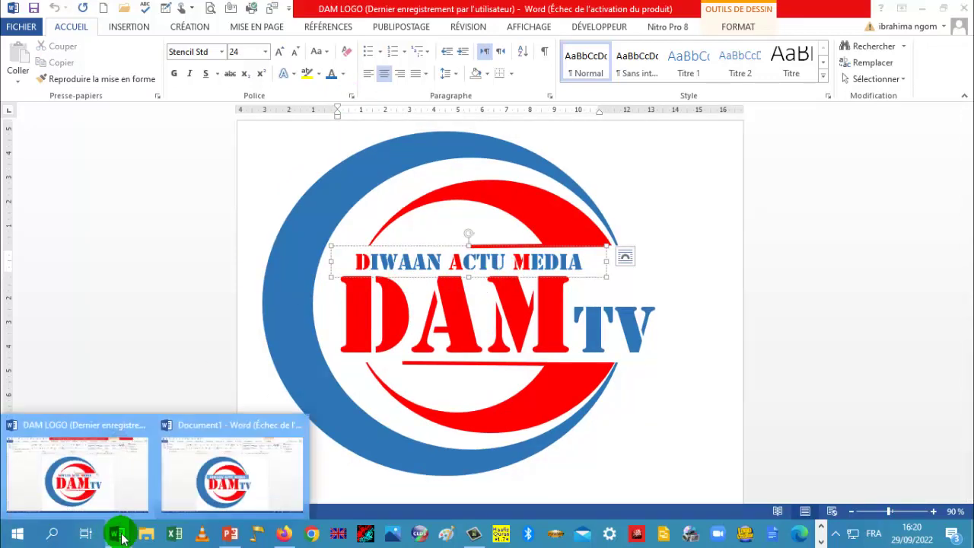
pyautogui.click(188, 496)
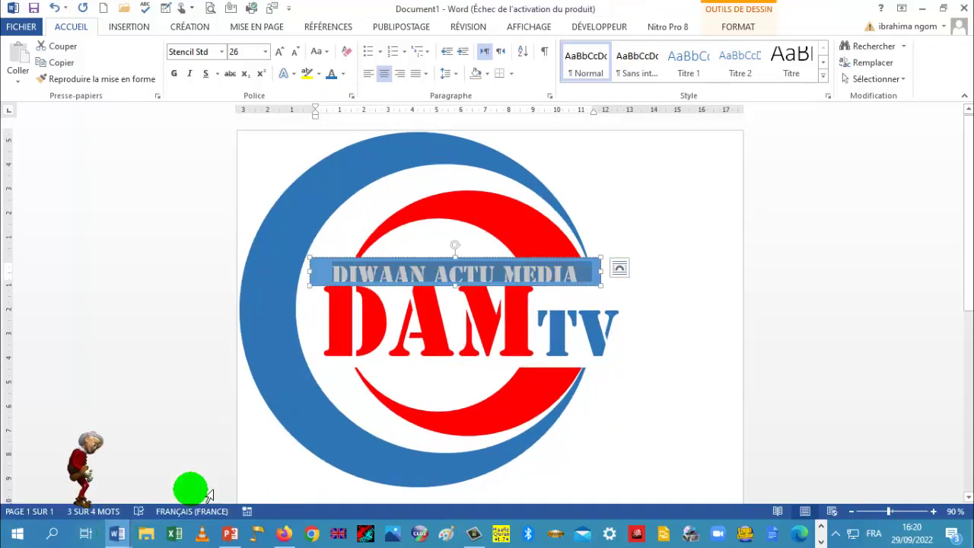
pyautogui.click(333, 77)
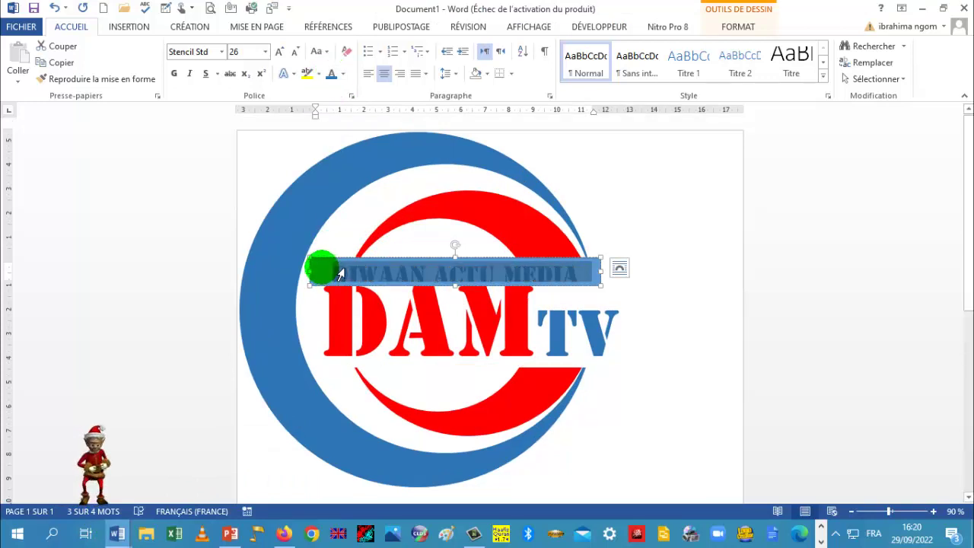
pyautogui.click(536, 274)
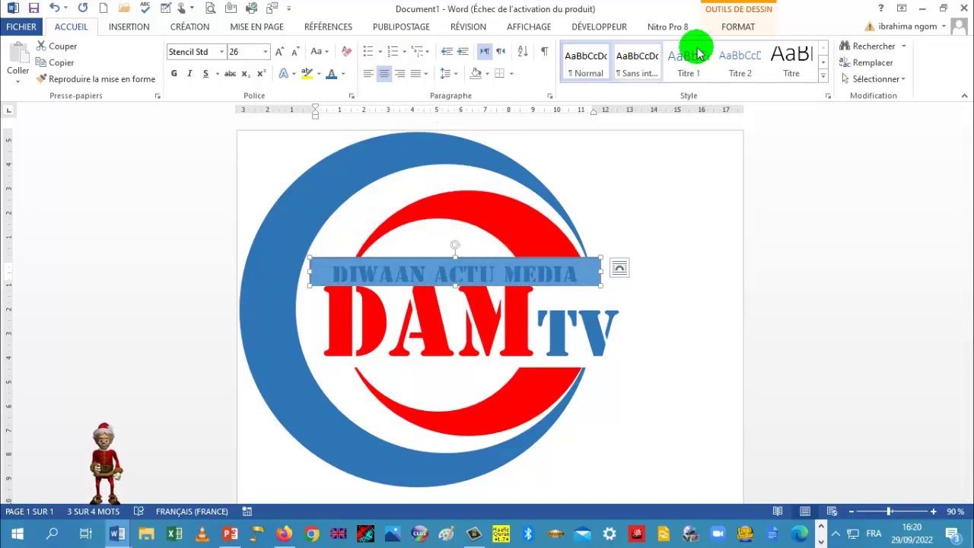
pyautogui.click(751, 29)
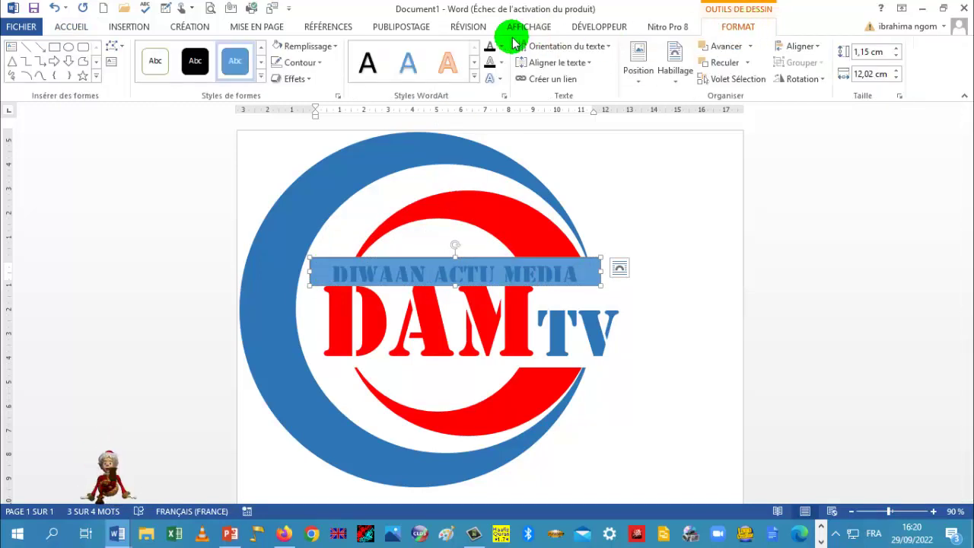
# Remove the blue fill and the outline from the DIWAAN ACTU MEDIA text box
pyautogui.click(307, 47)
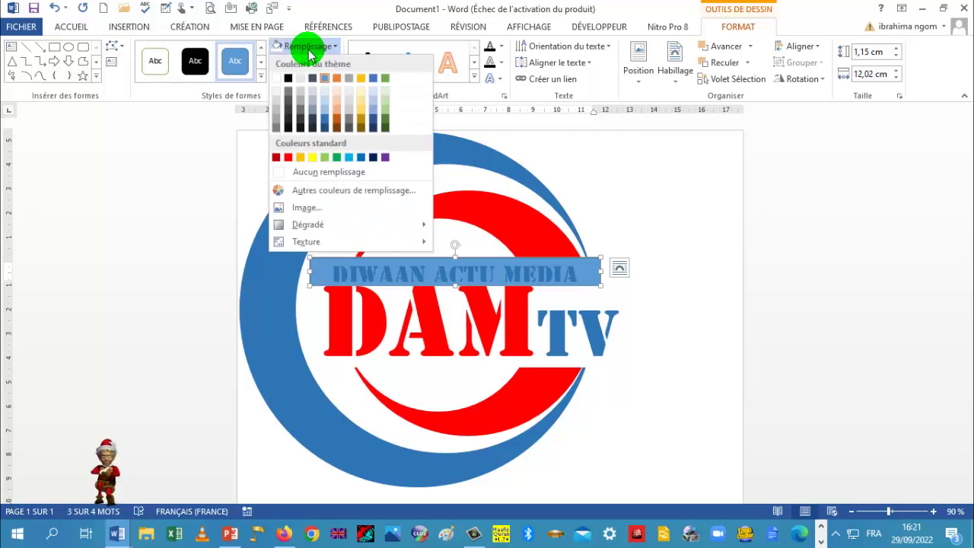
pyautogui.click(326, 174)
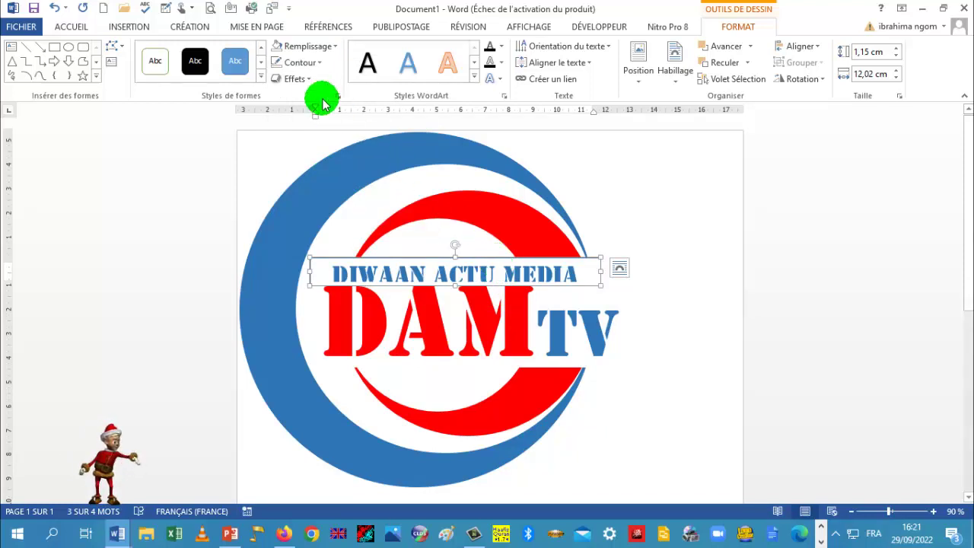
pyautogui.click(301, 62)
pyautogui.click(311, 189)
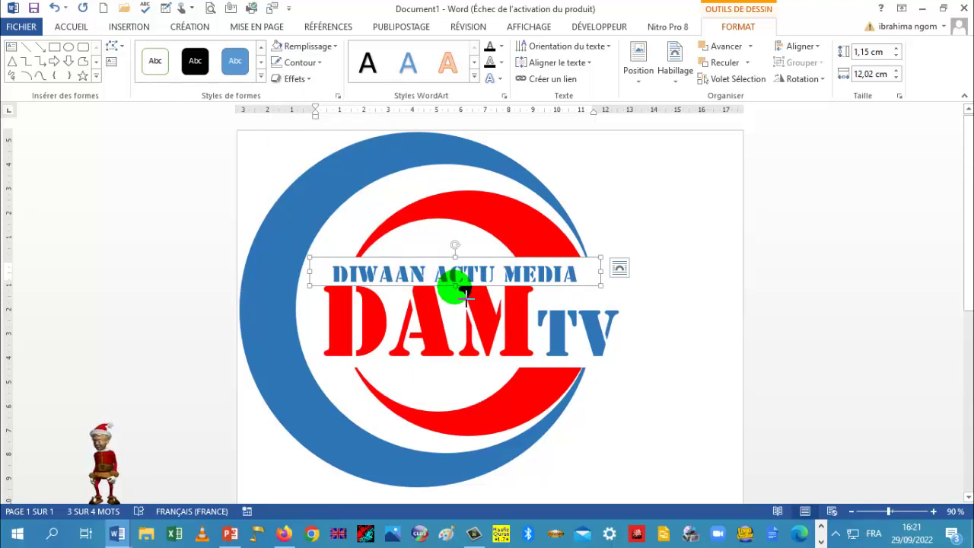
# Stretch the text box to 1,39 cm tall and nudge it just above DAM
pyautogui.moveTo(455, 288); pyautogui.dragTo(466, 293)
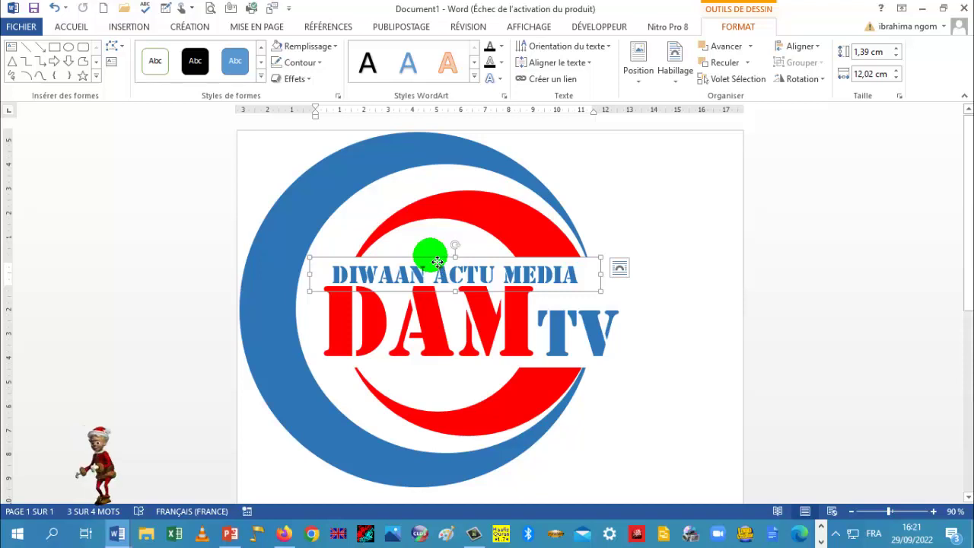
pyautogui.press('Up')
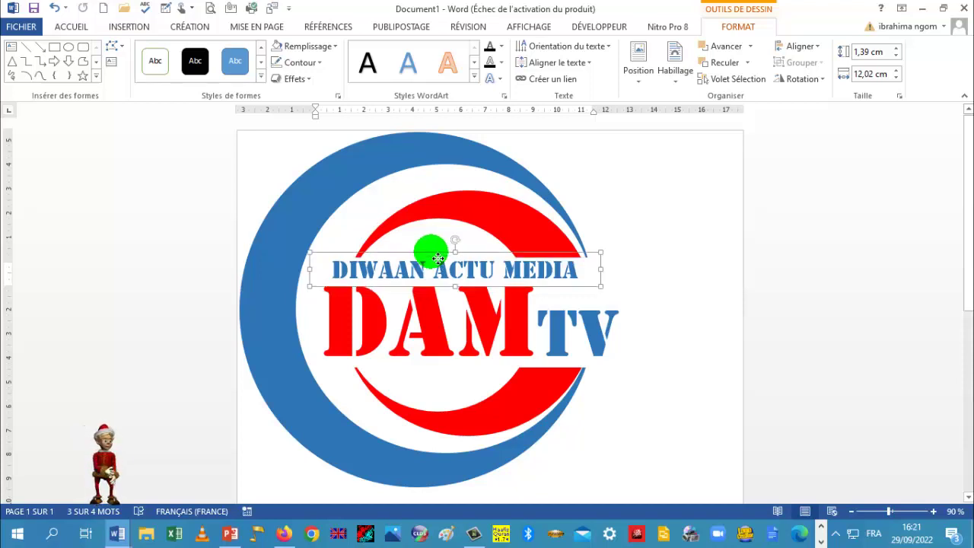
pyautogui.hotkey('ctrl', 'Down')
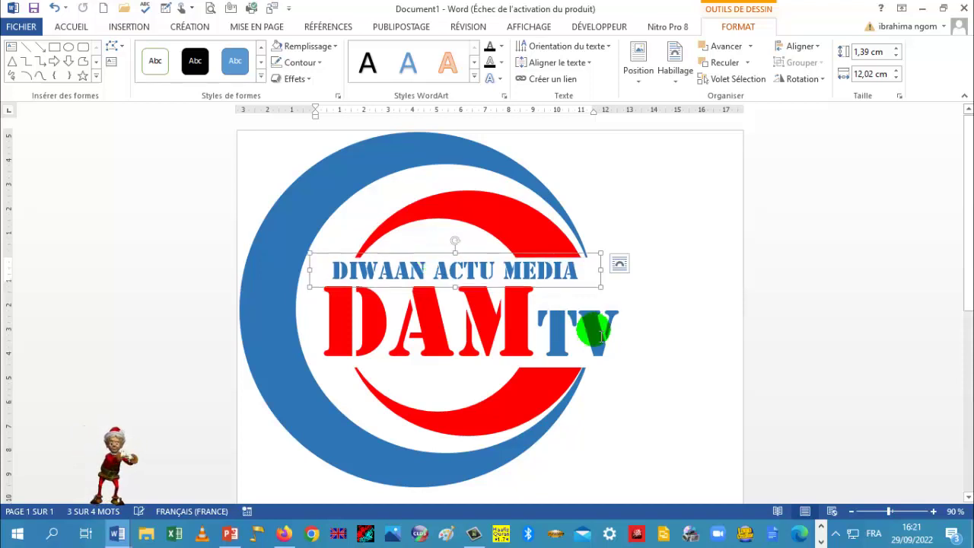
# Colour the D of DIWAAN, A of ACTU and M of MEDIA red
pyautogui.click(656, 332)
pyautogui.moveTo(349, 270); pyautogui.dragTo(327, 268)
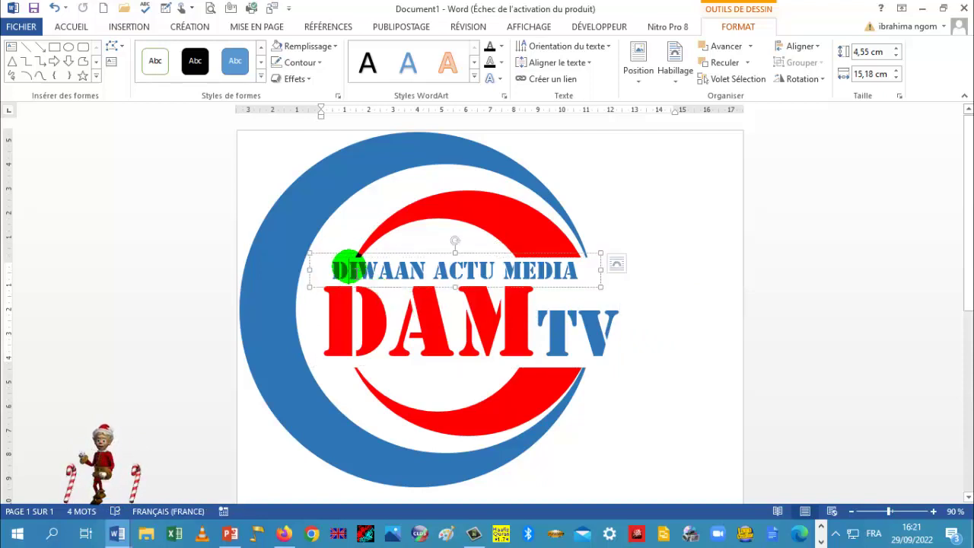
pyautogui.click(71, 28)
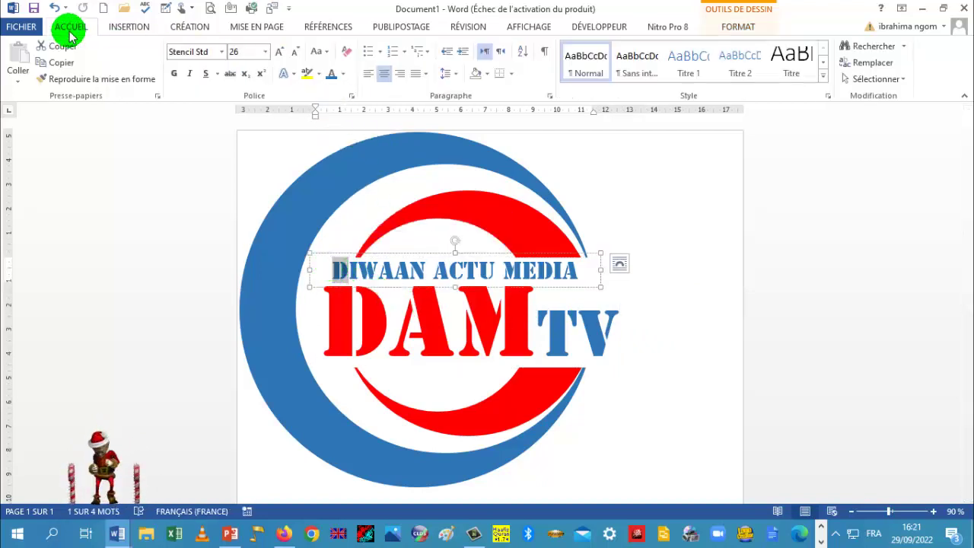
pyautogui.click(347, 76)
pyautogui.click(348, 204)
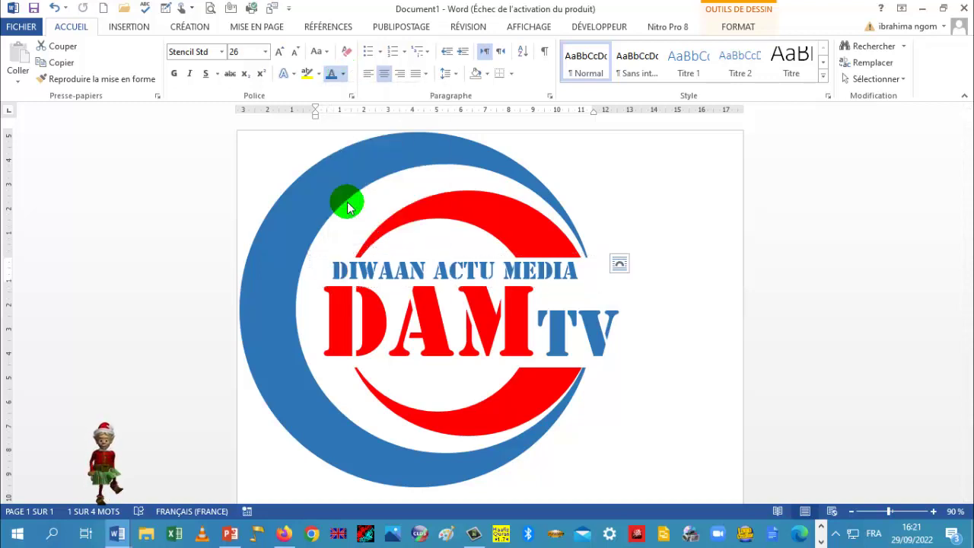
pyautogui.moveTo(440, 272); pyautogui.dragTo(450, 272)
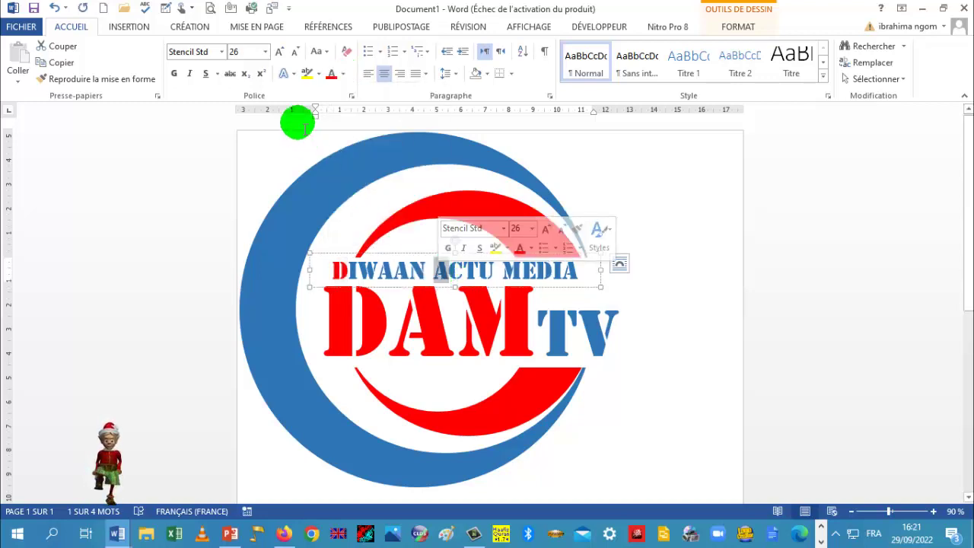
pyautogui.click(332, 74)
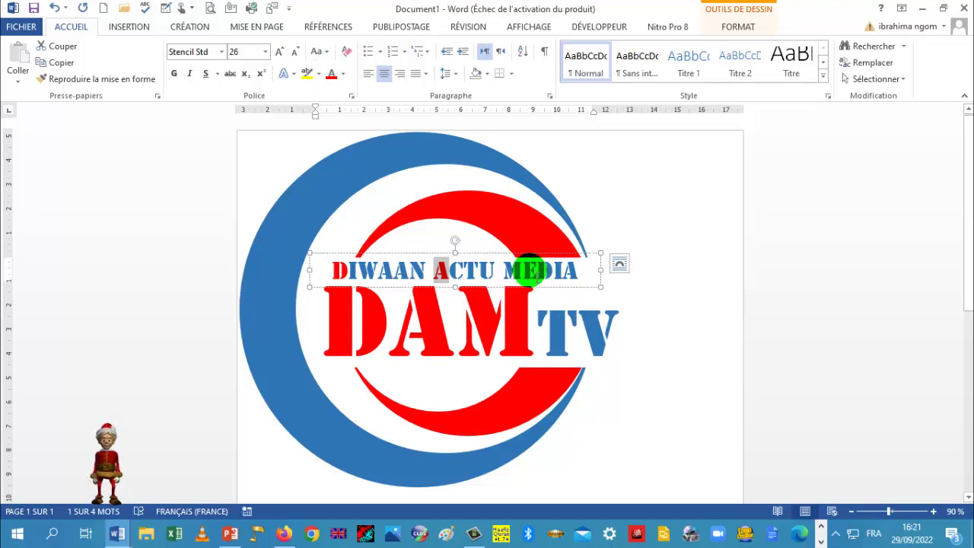
pyautogui.moveTo(518, 272); pyautogui.dragTo(504, 271)
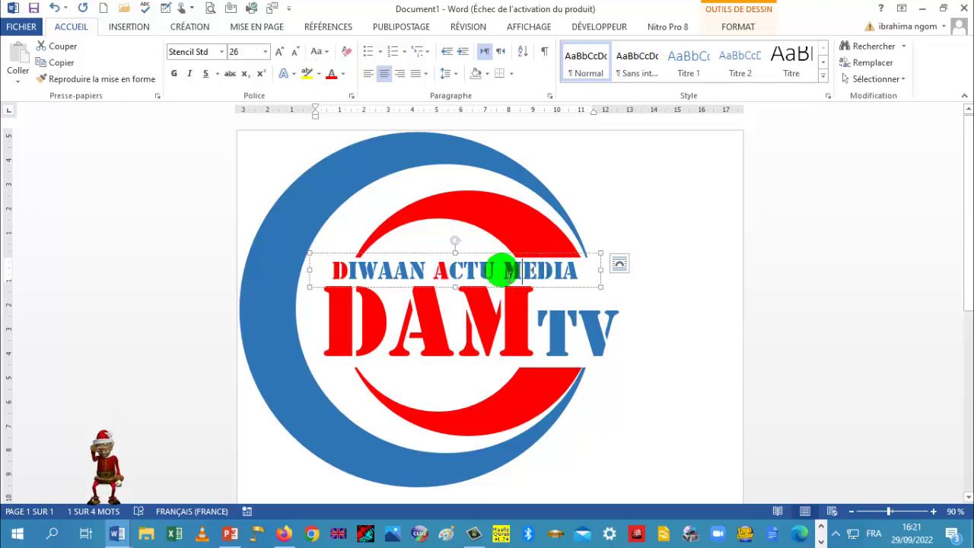
pyautogui.click(332, 76)
# Reselect the DIWAAN ACTU MEDIA text box and nudge it right and down
pyautogui.click(696, 376)
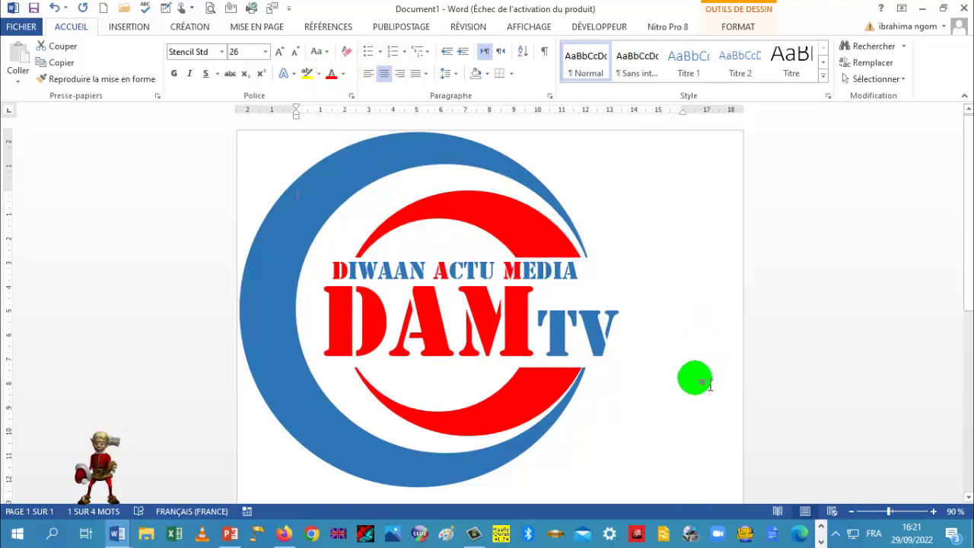
pyautogui.doubleClick(441, 268)
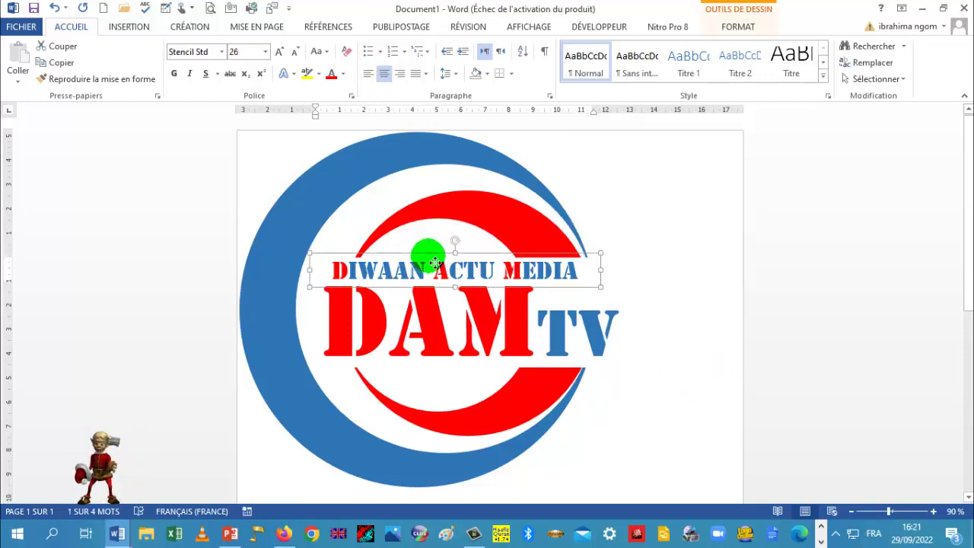
pyautogui.press('Right')
pyautogui.press('Down')
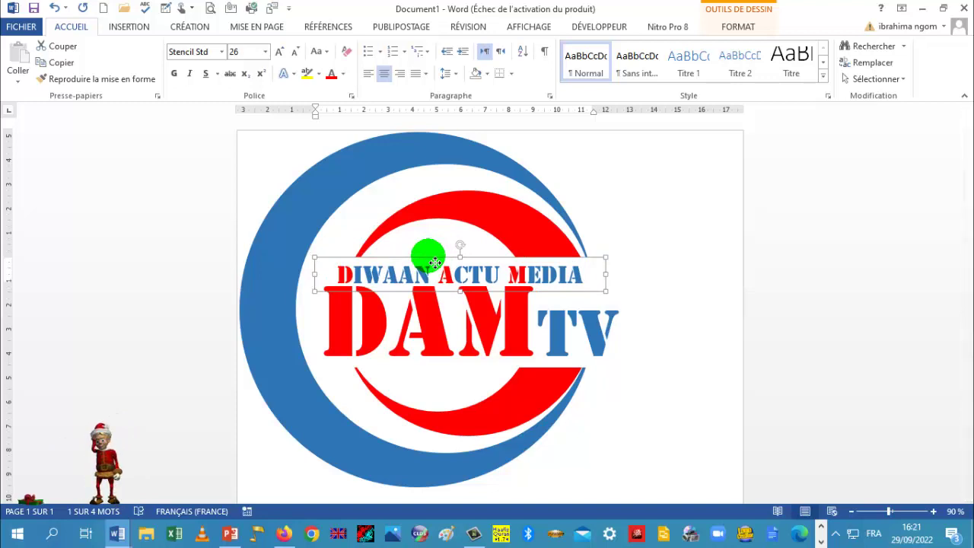
# Nudge the DIWAAN ACTU MEDIA text box two steps left to centre it over DAM
pyautogui.press('Left')
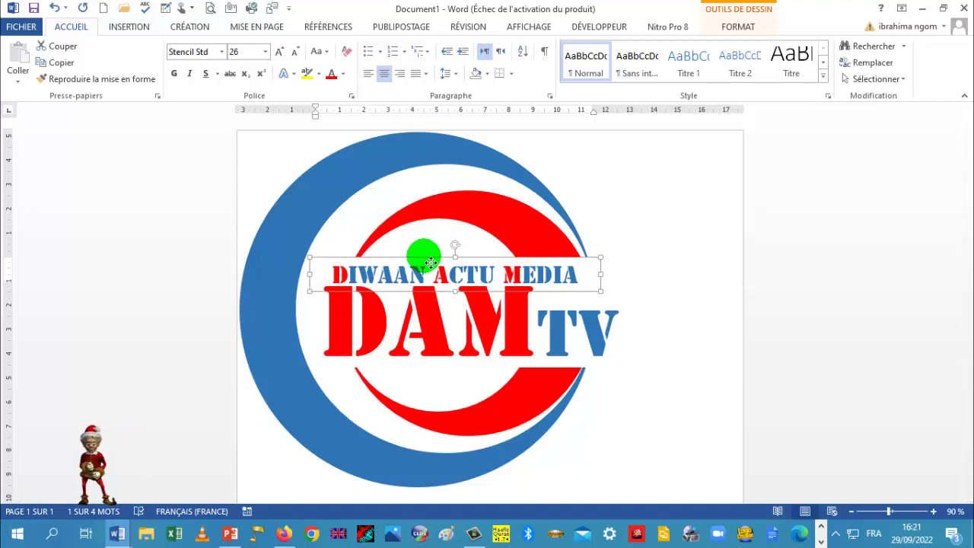
pyautogui.press('Left')
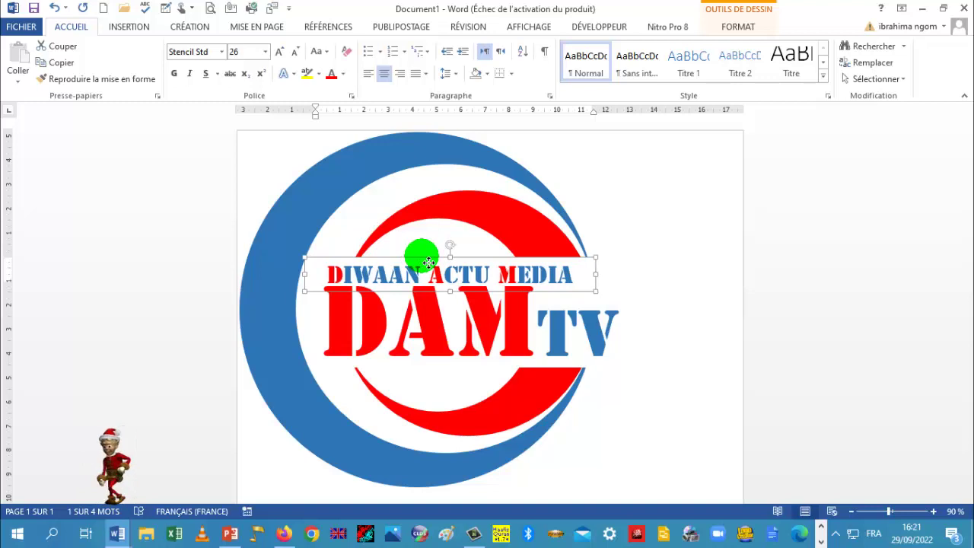
pyautogui.click(696, 297)
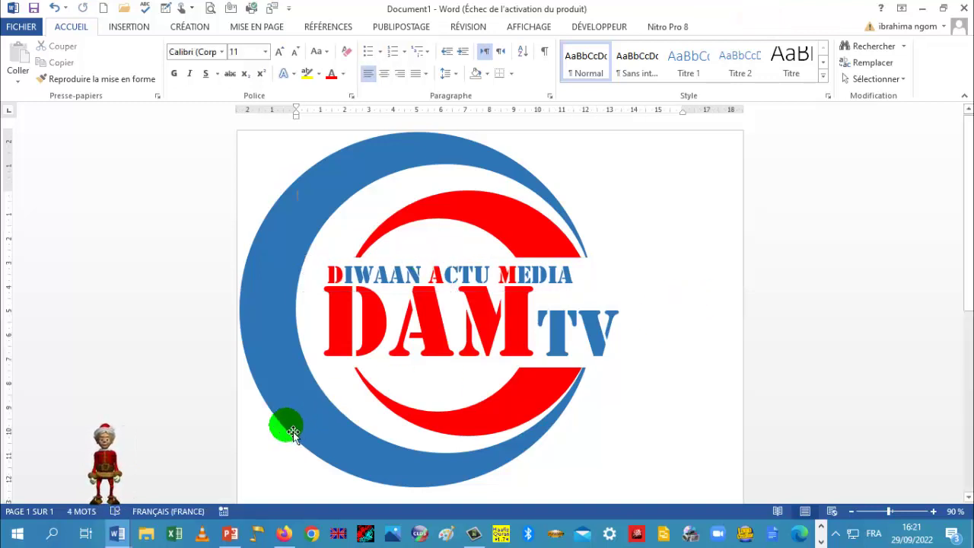
# Inspect the red line and text box in the saved DAM LOGO document for reference
pyautogui.moveTo(122, 533)
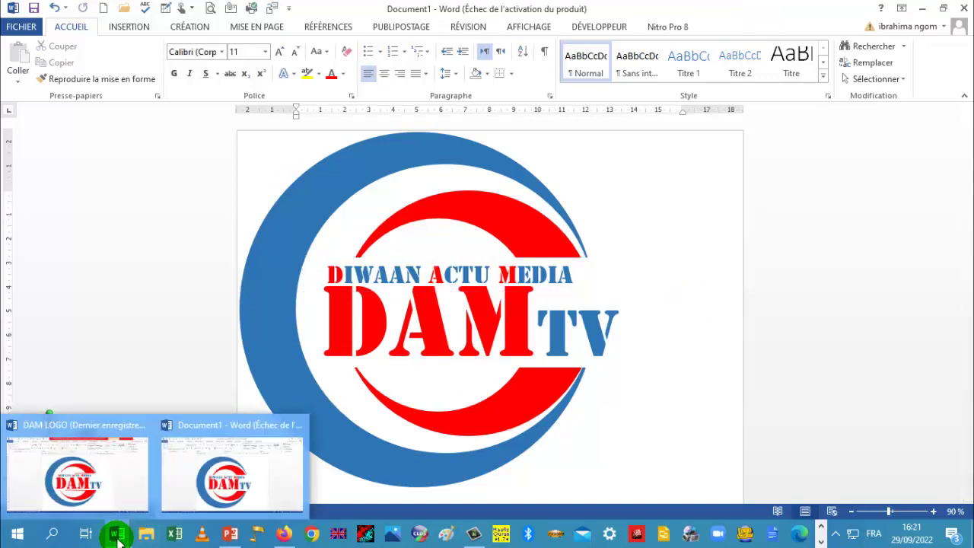
pyautogui.click(131, 485)
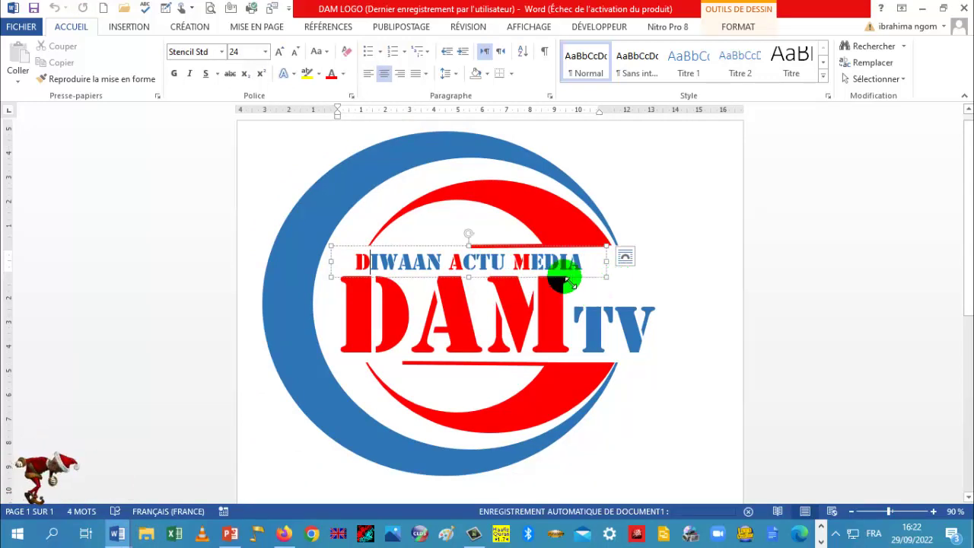
pyautogui.click(707, 242)
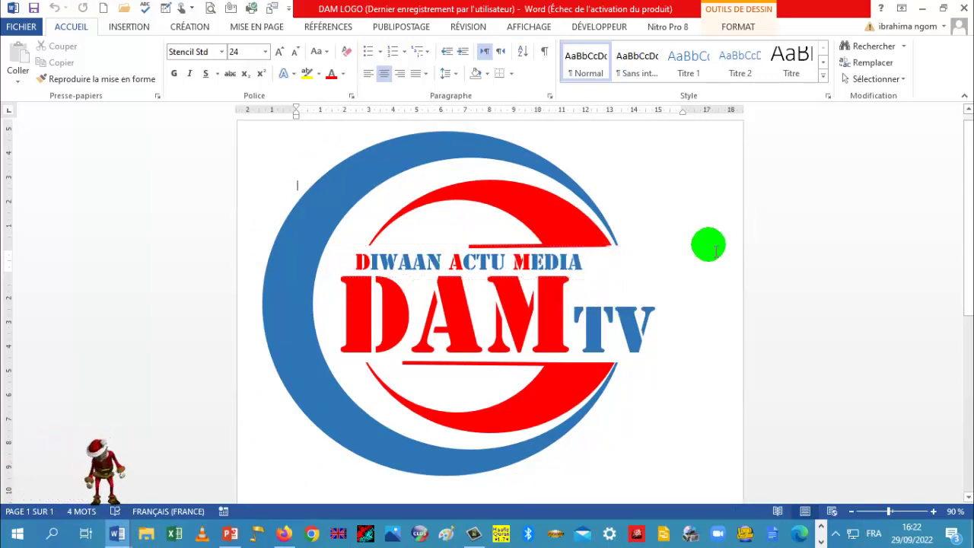
pyautogui.click(531, 249)
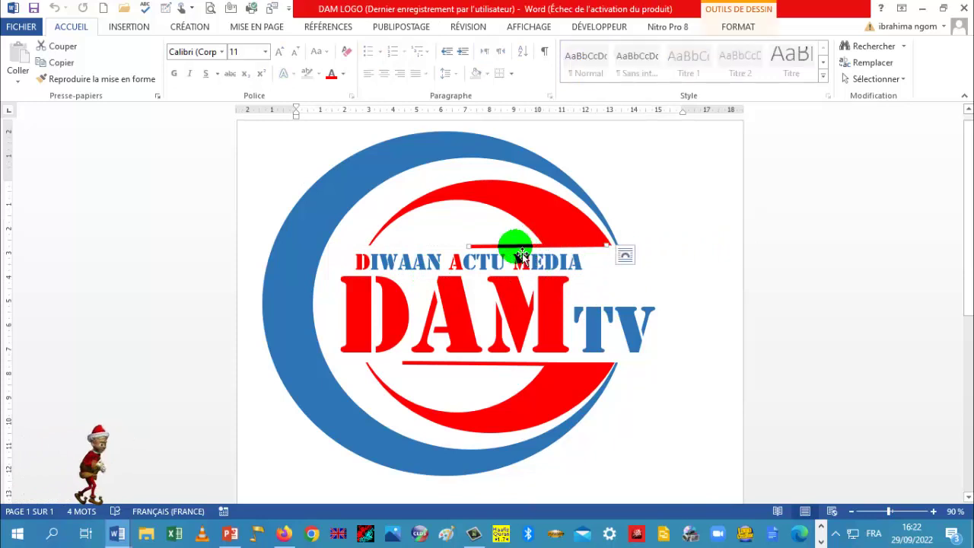
pyautogui.click(475, 366)
pyautogui.click(536, 482)
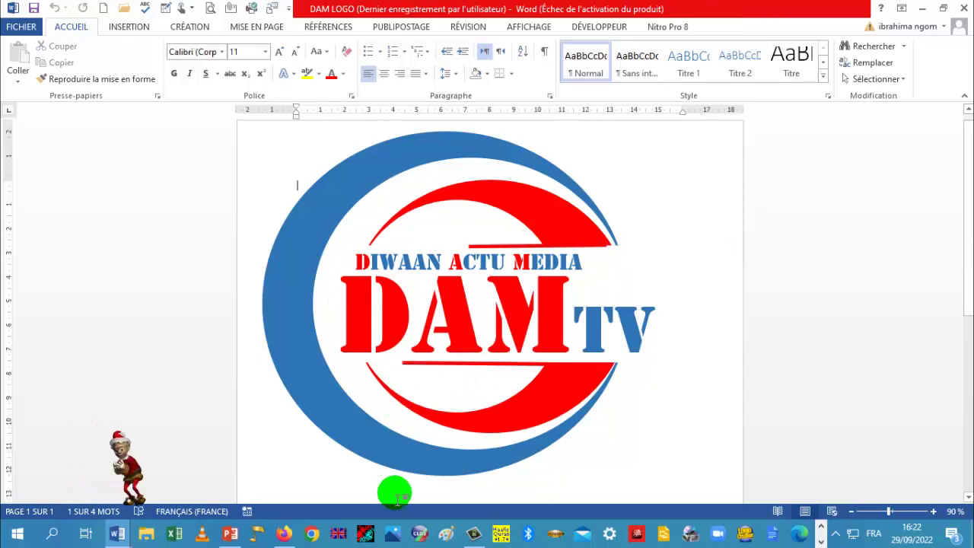
# Back in Document1, draw a horizontal straight line to the right of the circle's top
pyautogui.moveTo(149, 527)
pyautogui.click(183, 496)
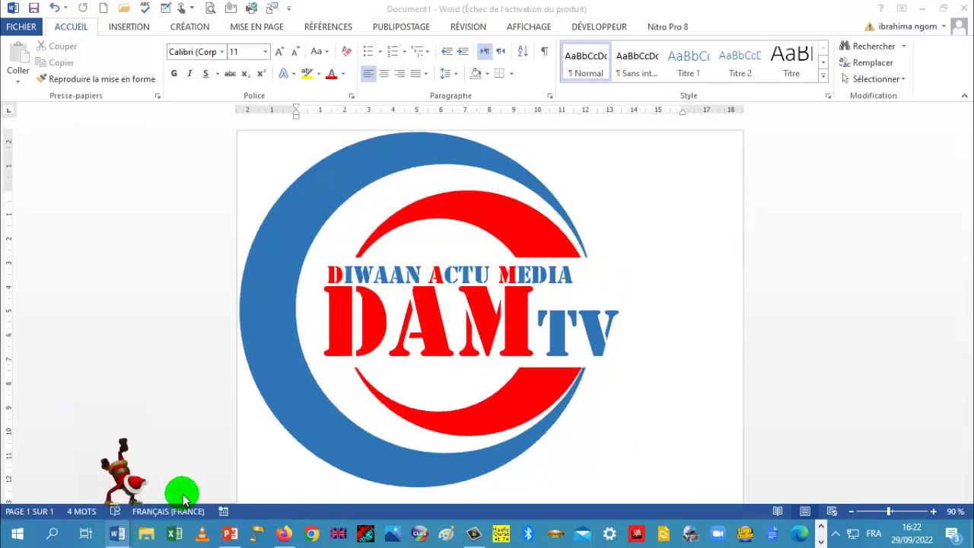
pyautogui.click(131, 30)
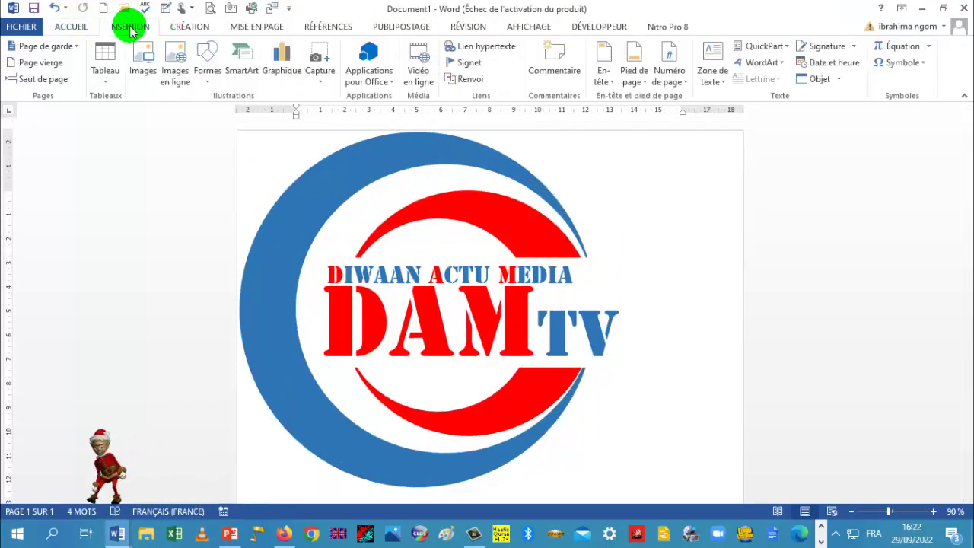
pyautogui.click(205, 67)
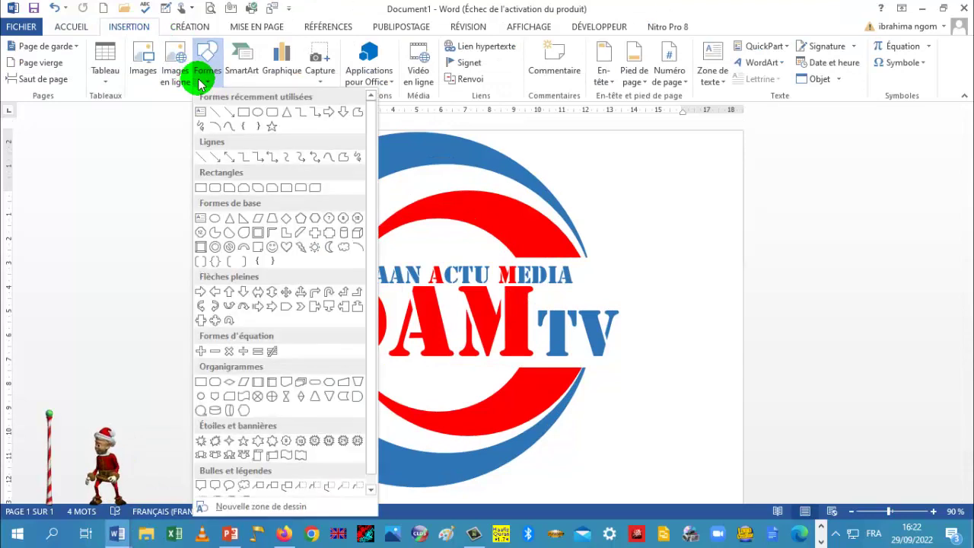
pyautogui.click(213, 114)
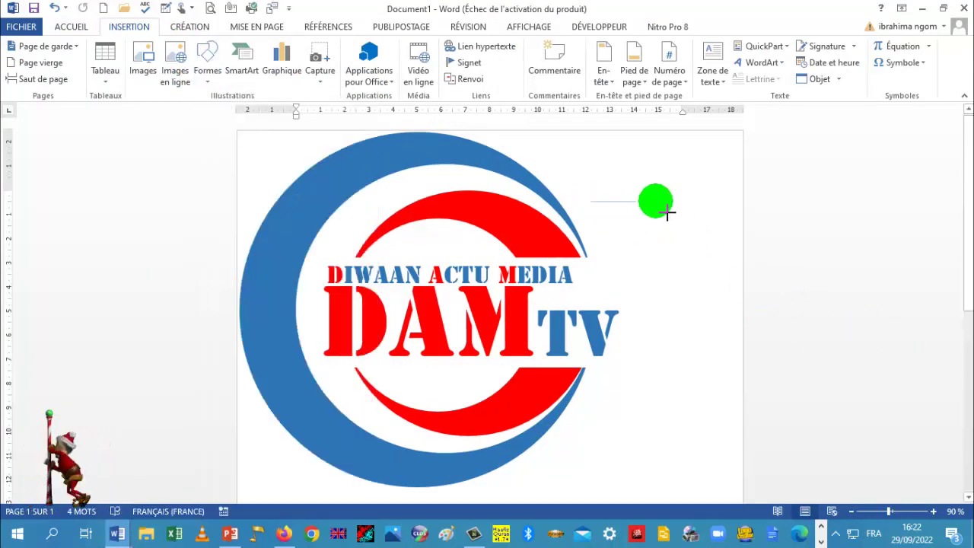
pyautogui.moveTo(591, 202); pyautogui.dragTo(727, 202)
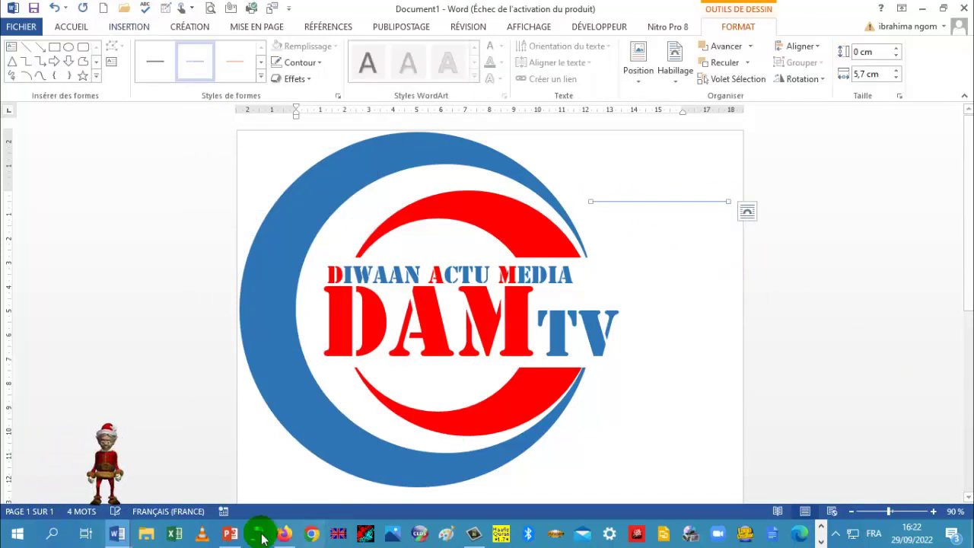
# After checking DAM LOGO, colour the new line dark red with a 4½ pt weight
pyautogui.moveTo(116, 537)
pyautogui.click(109, 485)
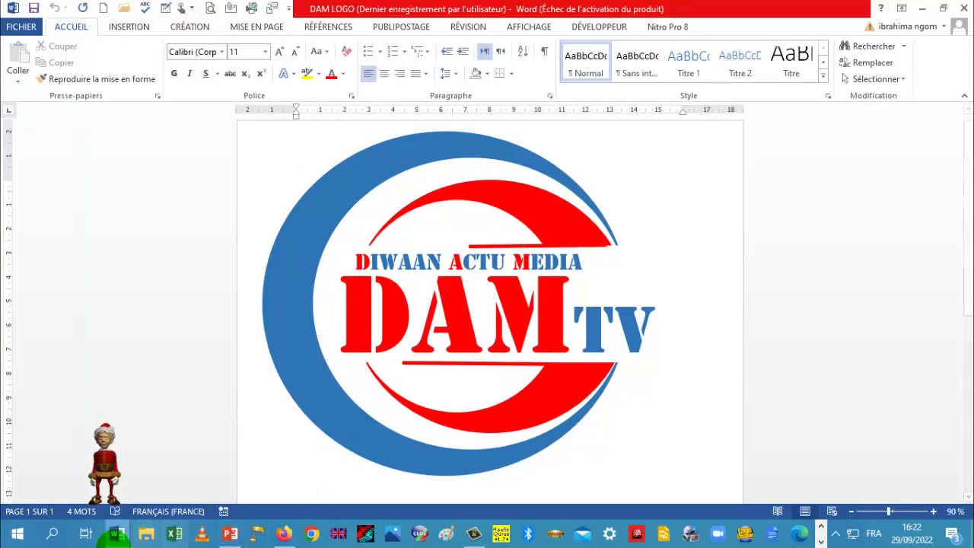
pyautogui.moveTo(114, 535)
pyautogui.click(201, 473)
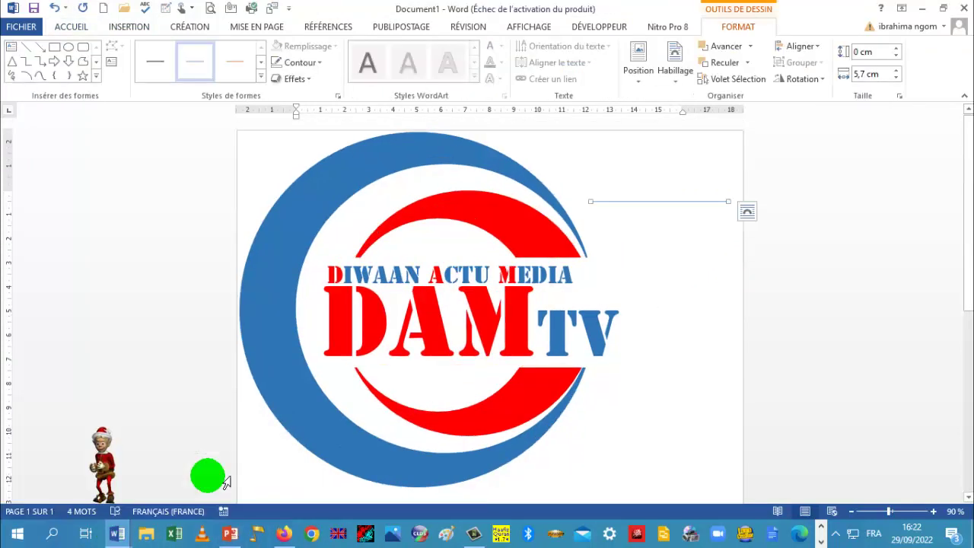
pyautogui.click(302, 68)
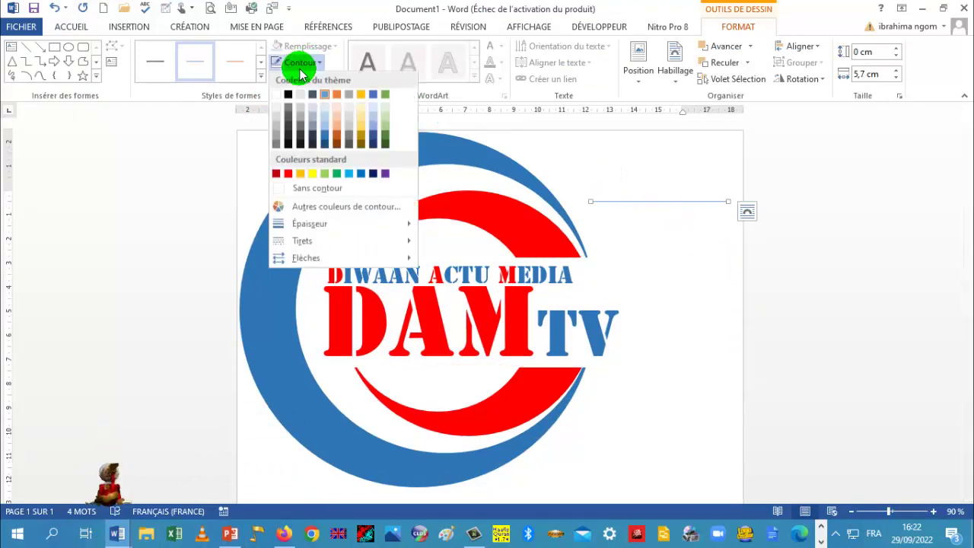
pyautogui.click(288, 174)
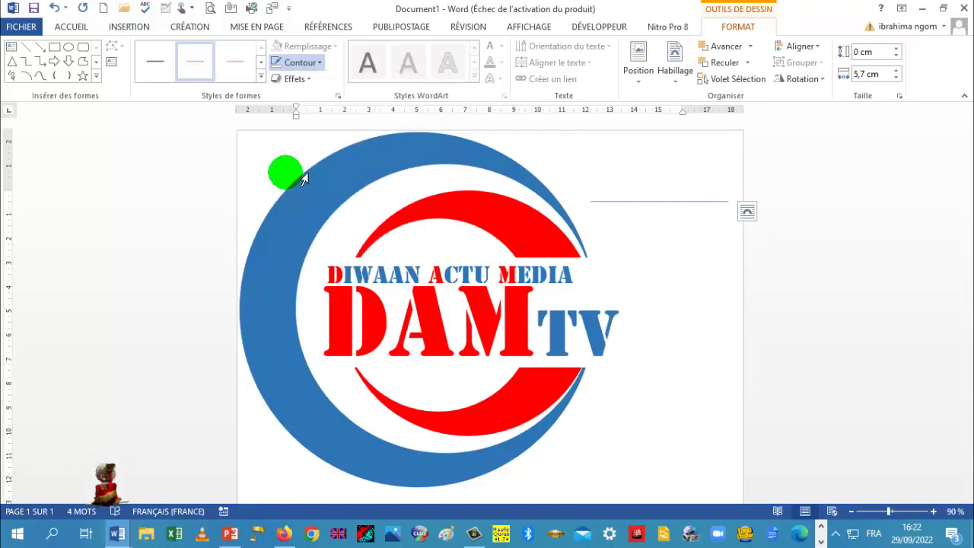
pyautogui.click(296, 65)
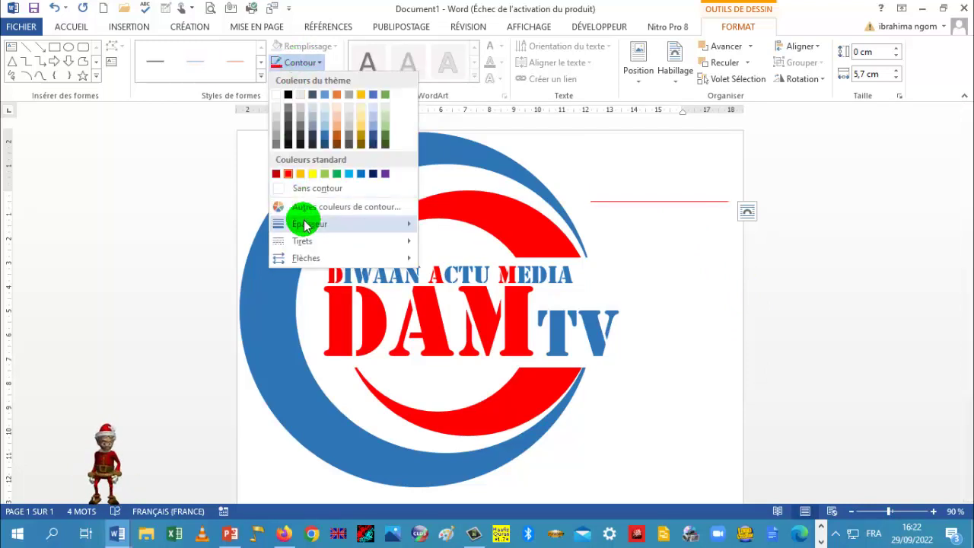
pyautogui.moveTo(342, 226)
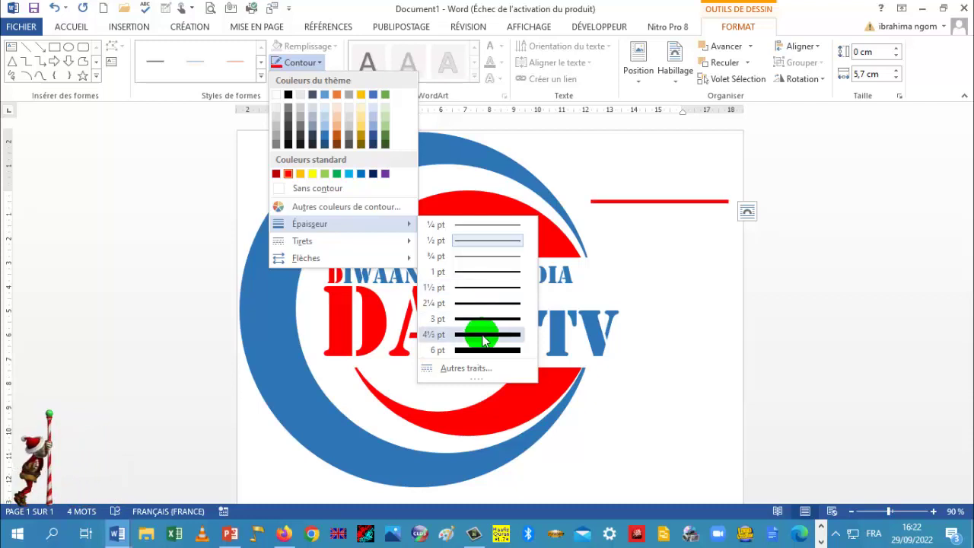
pyautogui.click(484, 340)
pyautogui.click(701, 259)
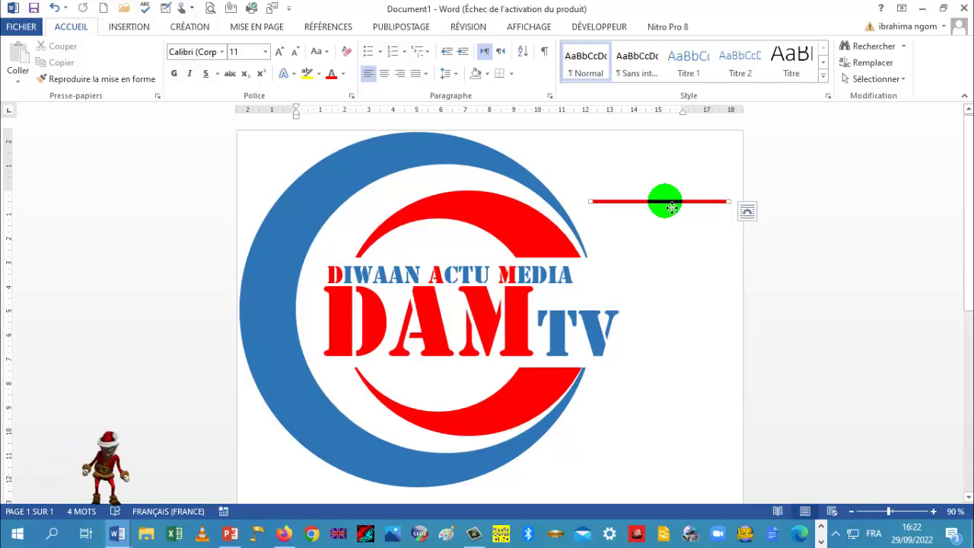
# Copy and paste the red line, then place a copy onto the logo inside the ring
pyautogui.rightClick(672, 207)
pyautogui.click(688, 231)
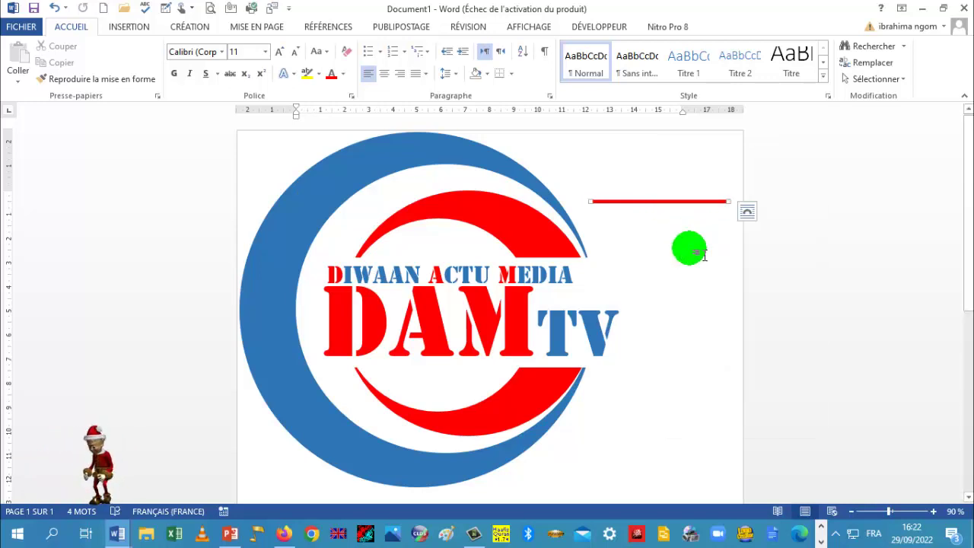
pyautogui.click(705, 256)
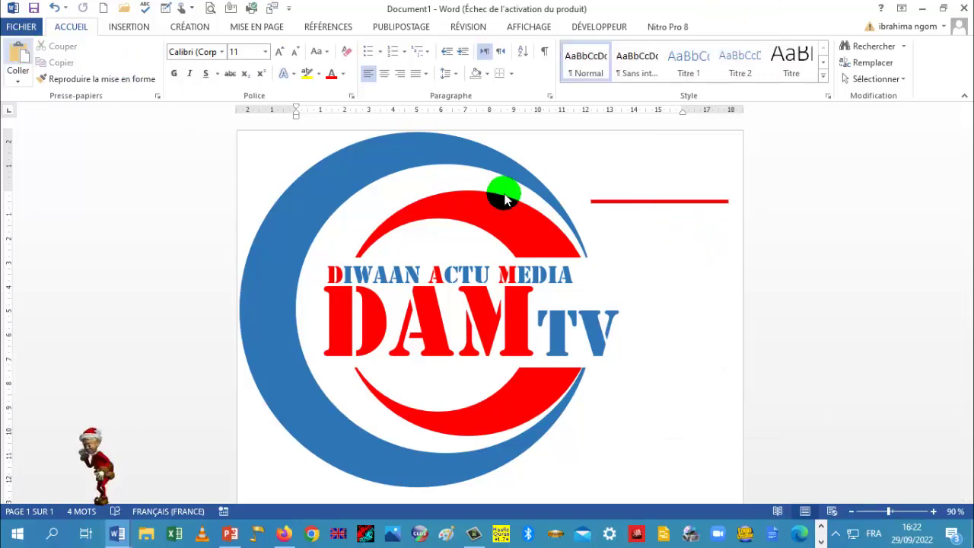
pyautogui.hotkey('ctrl', 'v')
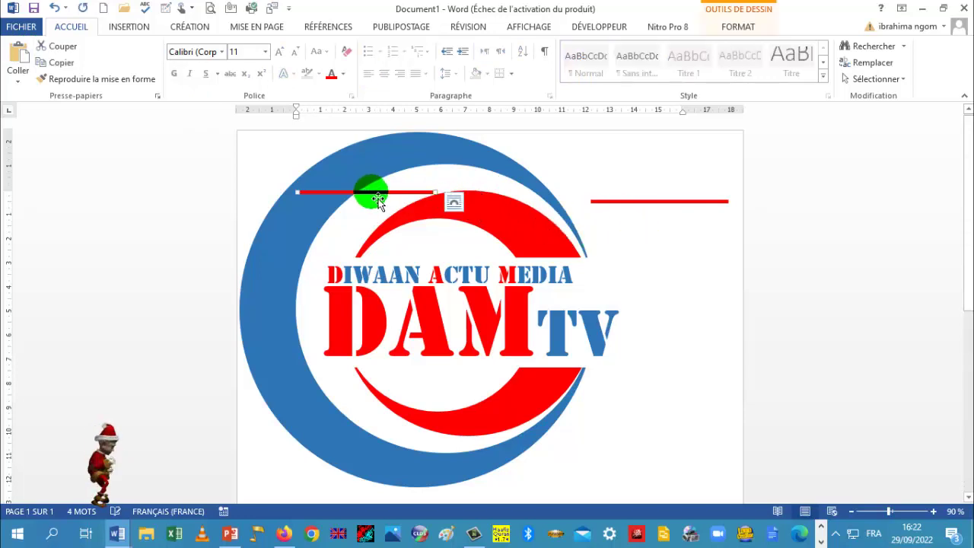
pyautogui.moveTo(378, 200); pyautogui.dragTo(672, 245)
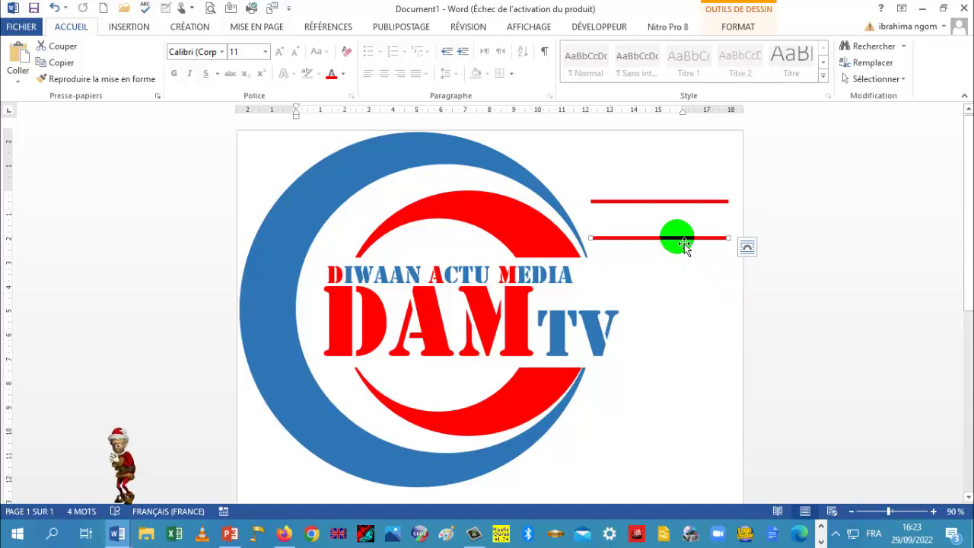
pyautogui.moveTo(684, 242); pyautogui.dragTo(492, 261)
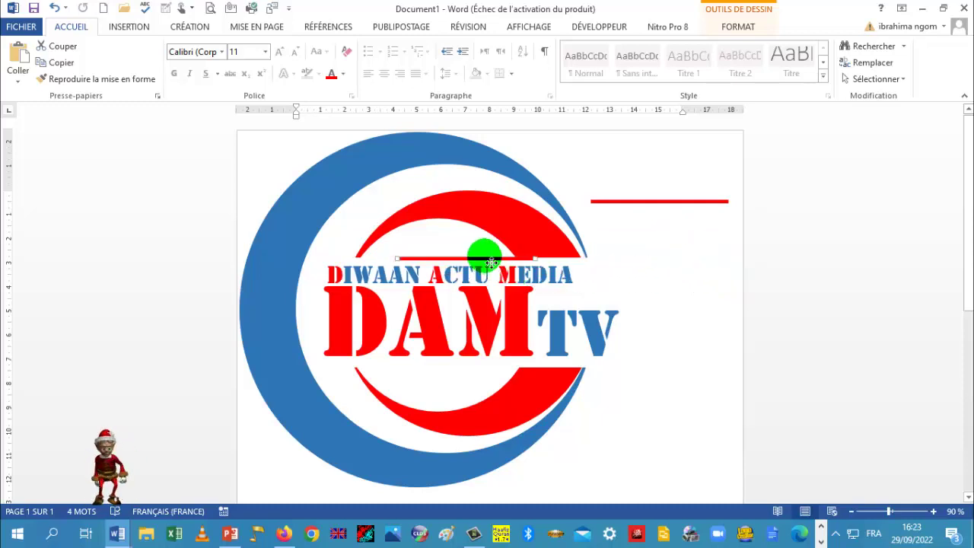
pyautogui.moveTo(508, 263); pyautogui.dragTo(528, 263)
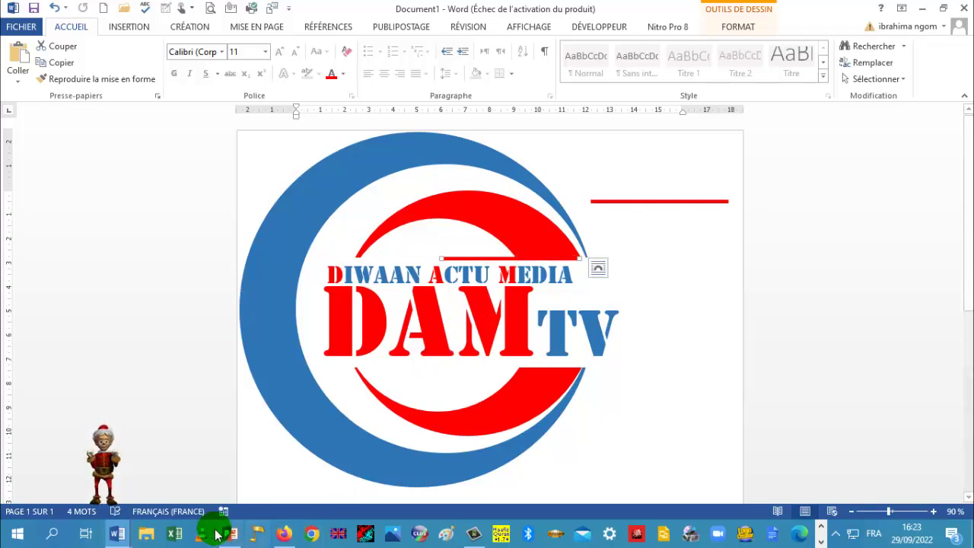
# After checking DAM LOGO, move the upper-right red line down just beneath the DAM letters
pyautogui.moveTo(127, 539)
pyautogui.click(113, 493)
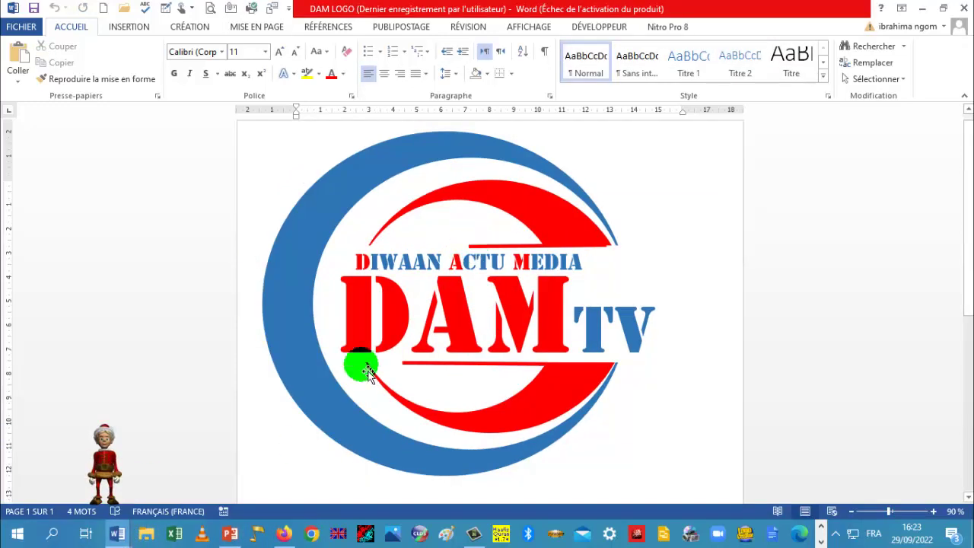
pyautogui.moveTo(127, 539)
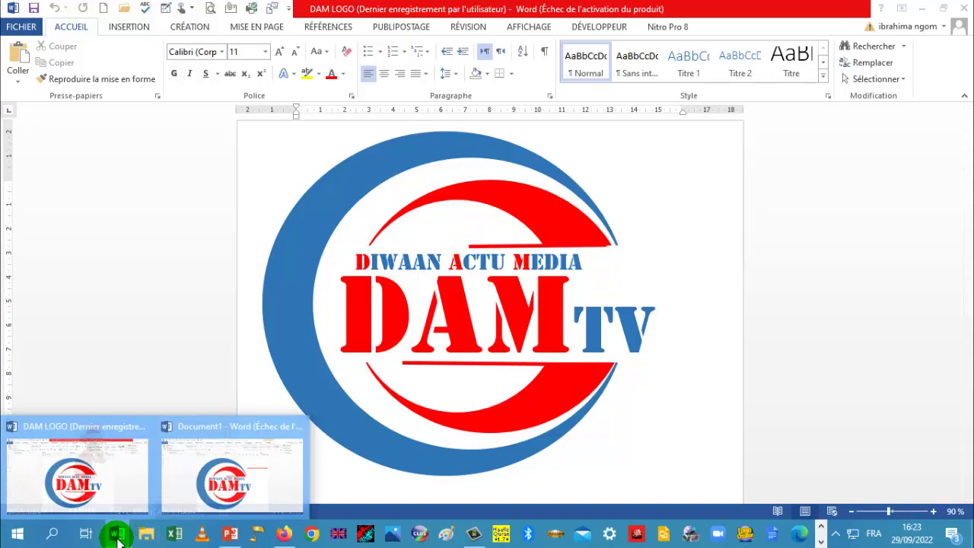
pyautogui.click(157, 507)
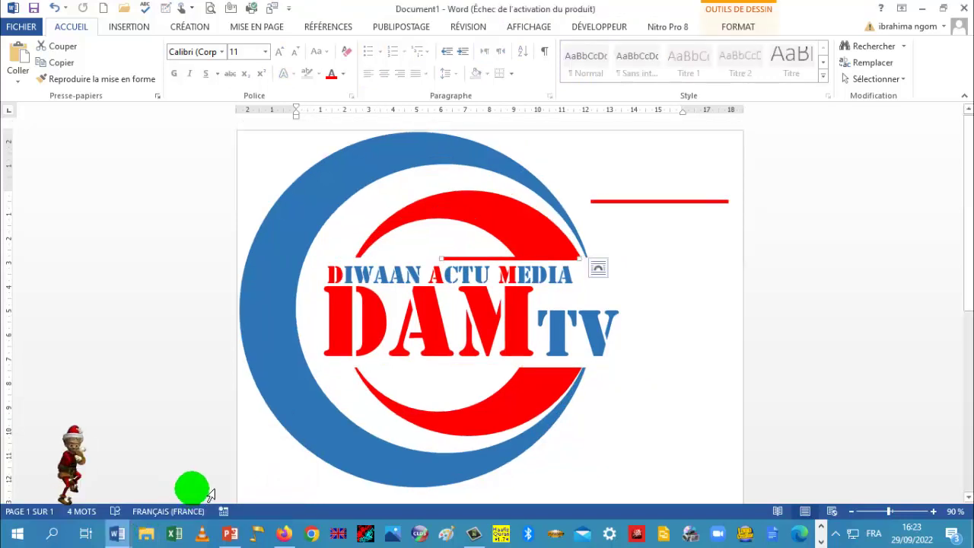
pyautogui.click(690, 213)
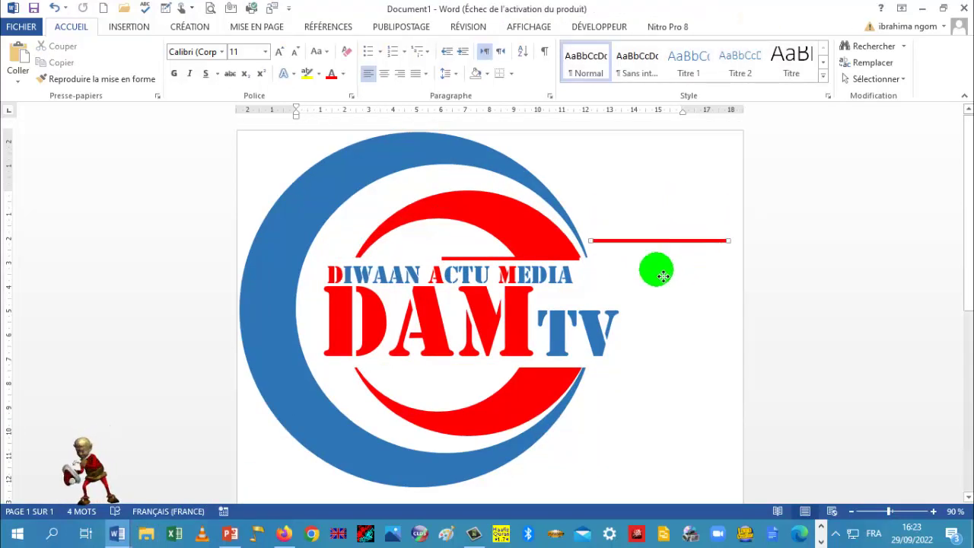
pyautogui.moveTo(687, 207); pyautogui.dragTo(491, 376)
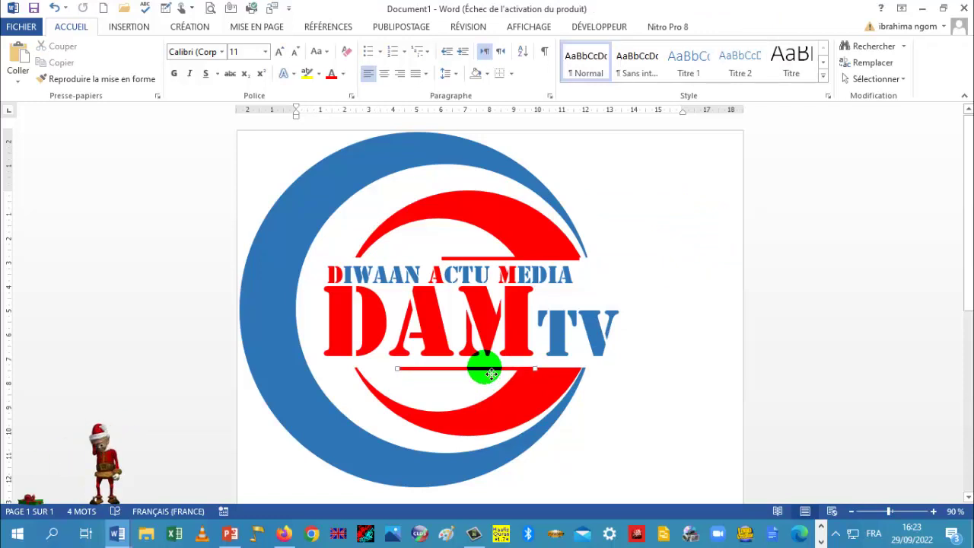
pyautogui.click(455, 370)
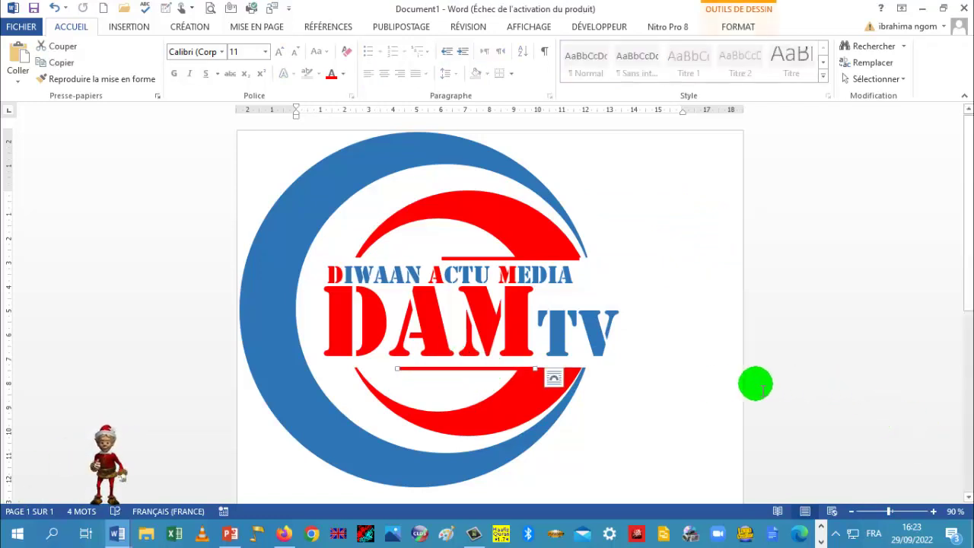
pyautogui.click(722, 389)
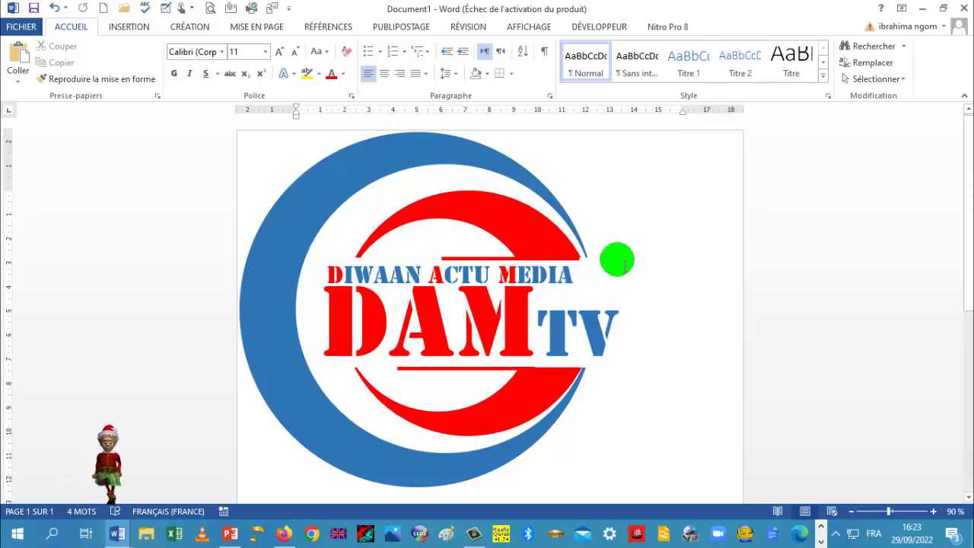
# Open a new blank document and clip the whole DAM TV logo into it as a 13,34 × 14,42 cm picture
pyautogui.click(106, 15)
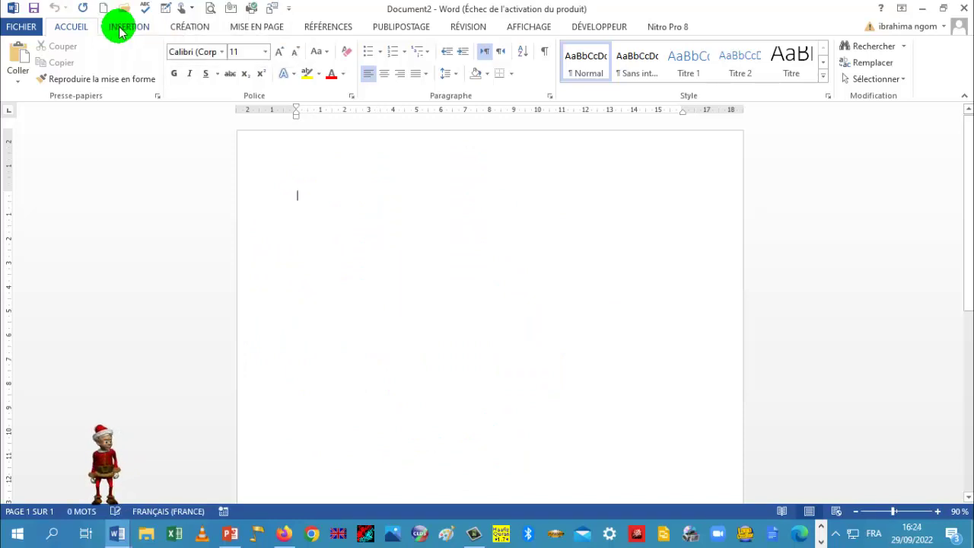
pyautogui.click(124, 29)
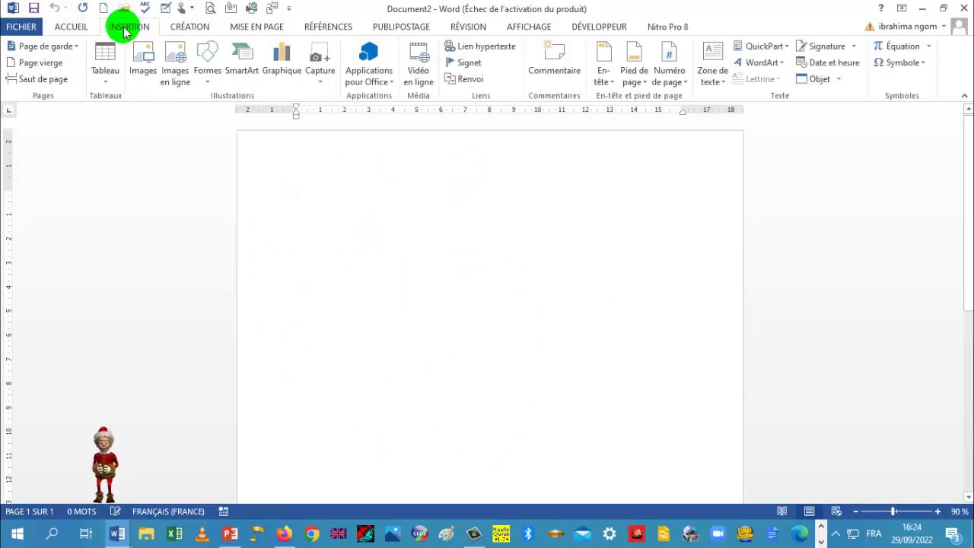
pyautogui.click(326, 82)
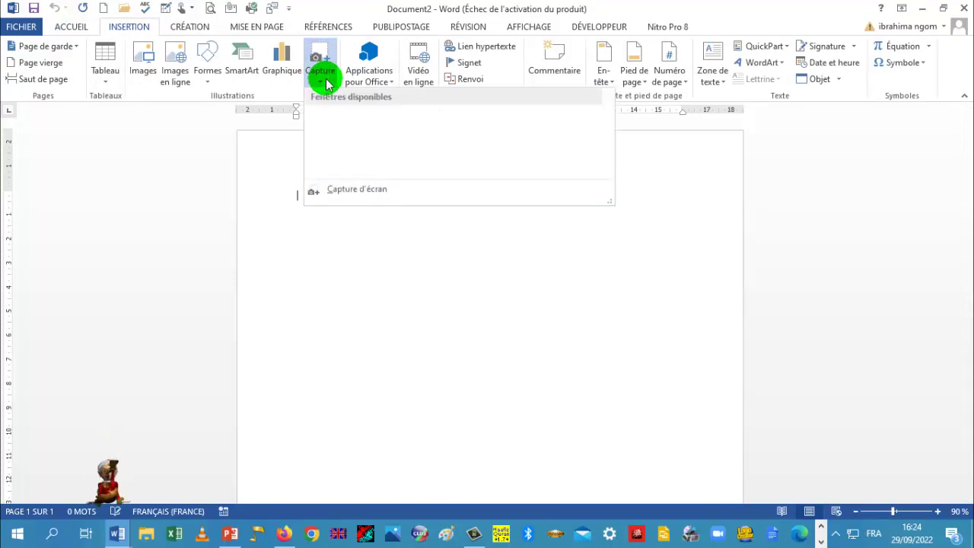
pyautogui.click(358, 190)
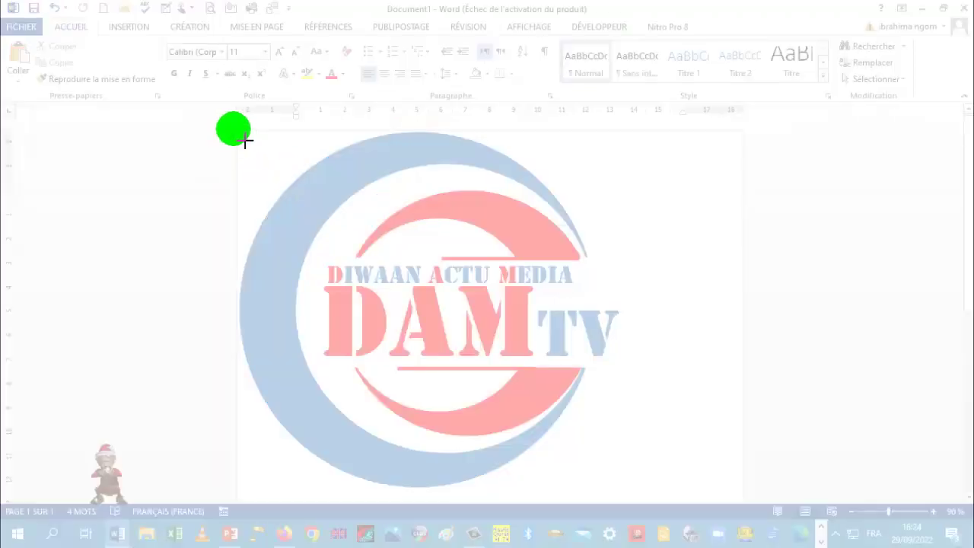
pyautogui.moveTo(237, 129)
pyautogui.mouseDown()
pyautogui.moveTo(558, 404)
pyautogui.moveTo(627, 485)
pyautogui.mouseUp()
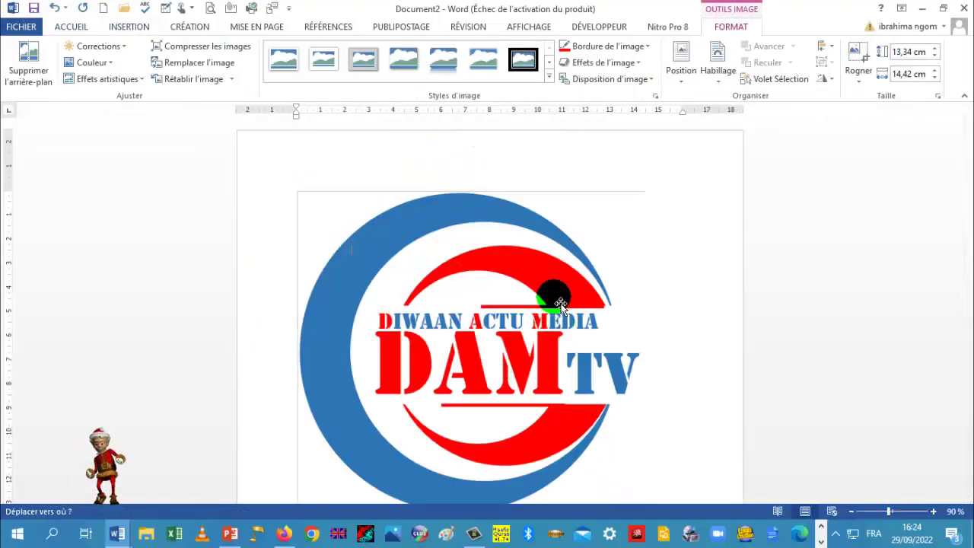
# Save the captured picture as PNG image 'LOGO DAM' in the Téléchargements folder
pyautogui.rightClick(496, 264)
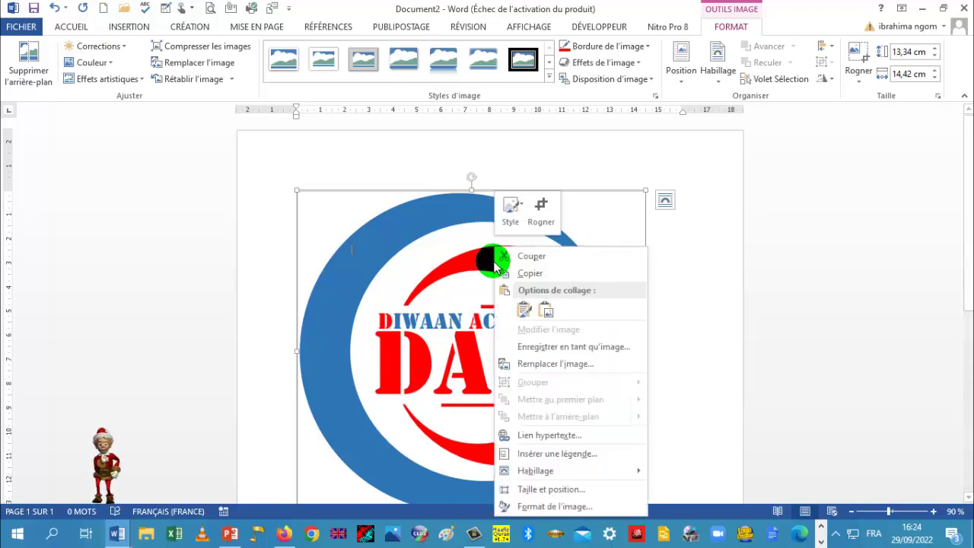
pyautogui.click(582, 354)
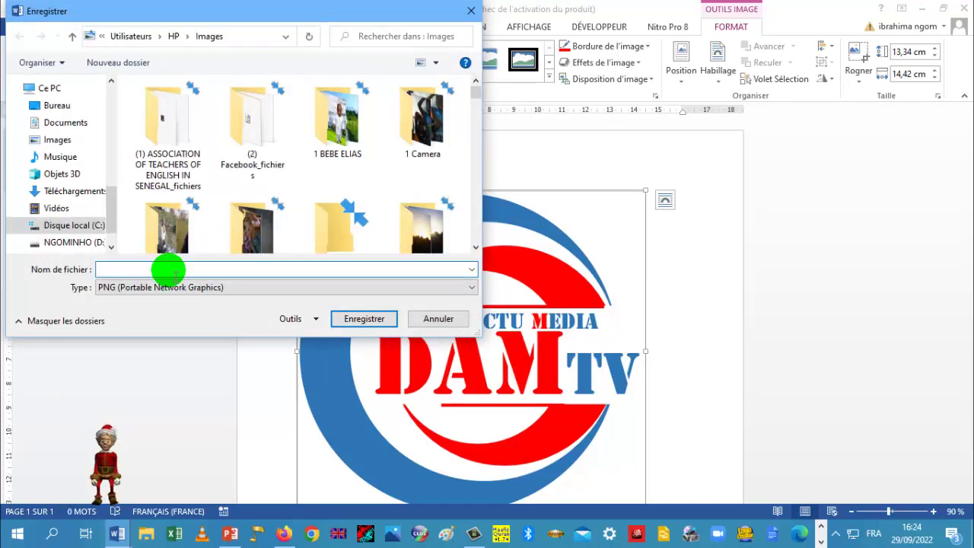
pyautogui.click(168, 269)
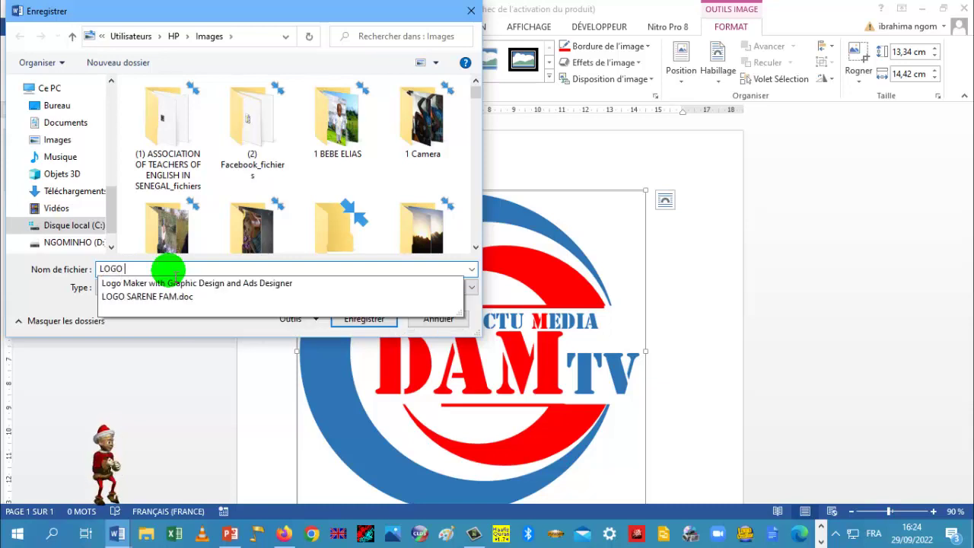
pyautogui.write('DA')
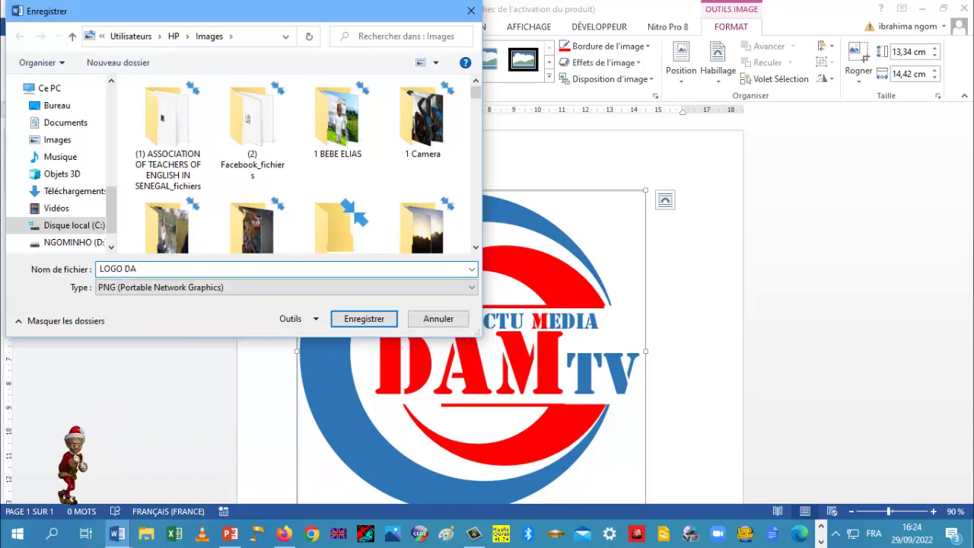
pyautogui.write('M')
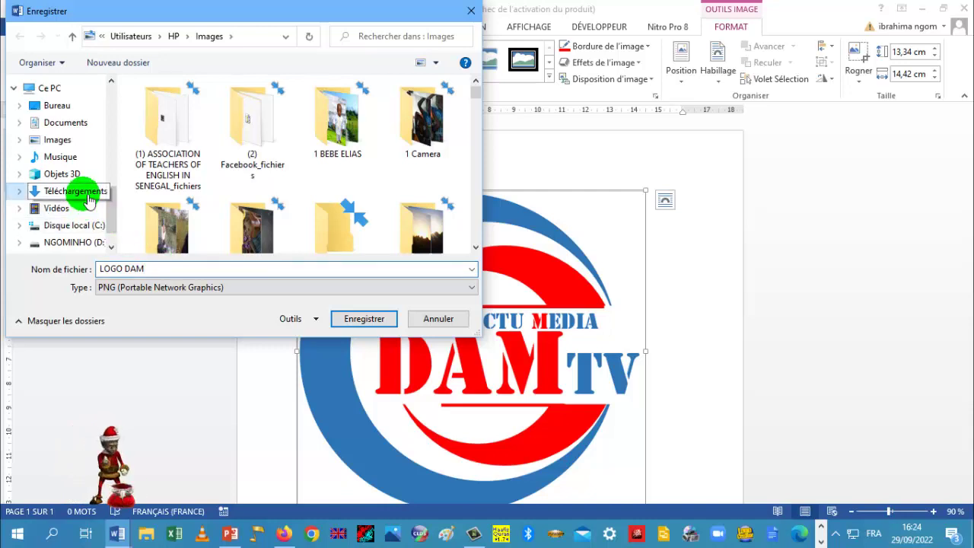
pyautogui.press('Return')
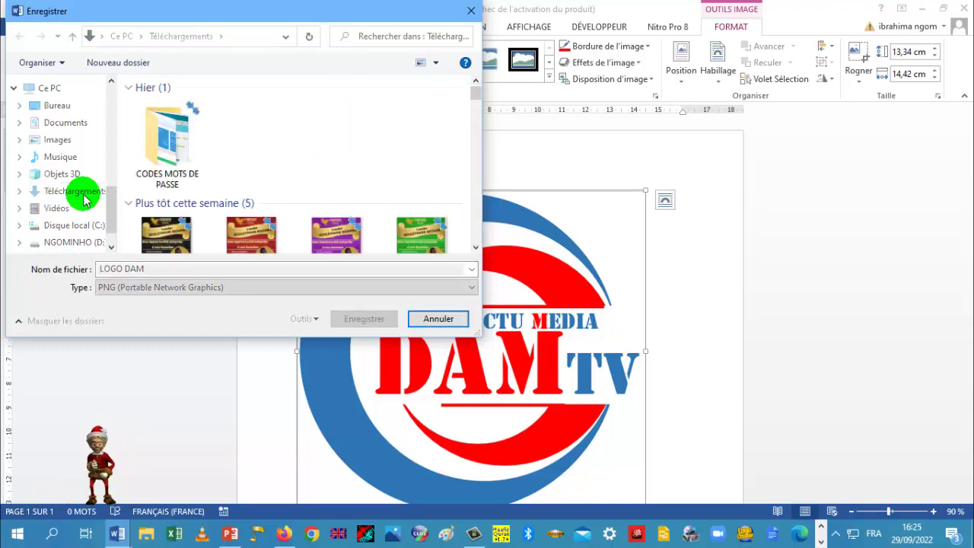
pyautogui.click(354, 324)
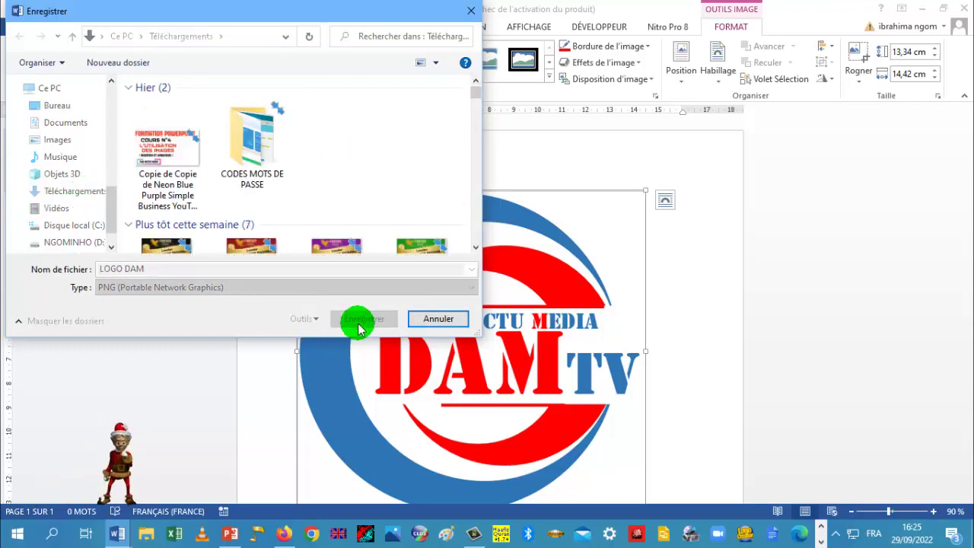